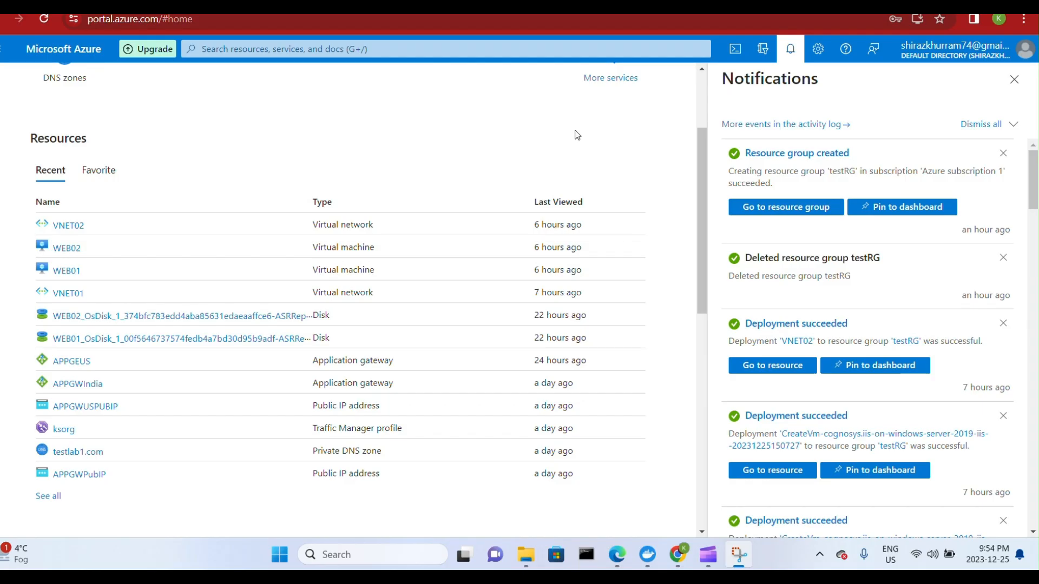
Find the Azure DevOps organizations service by searching for "develop" and go to My Azure DevOps Organizations
{"action": "left_click", "coordinate": [260, 48]}
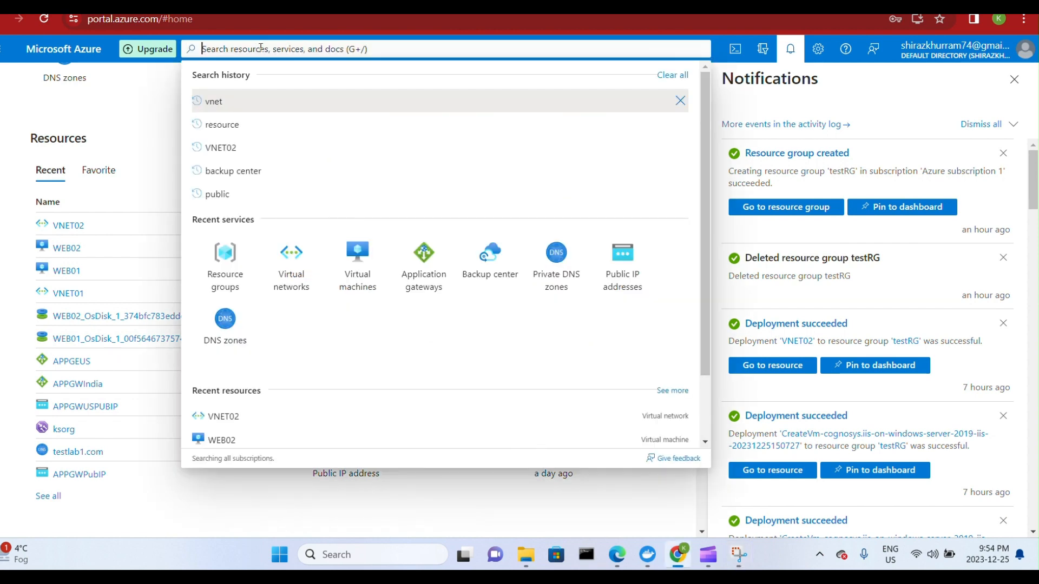
{"action": "type", "text": "develop"}
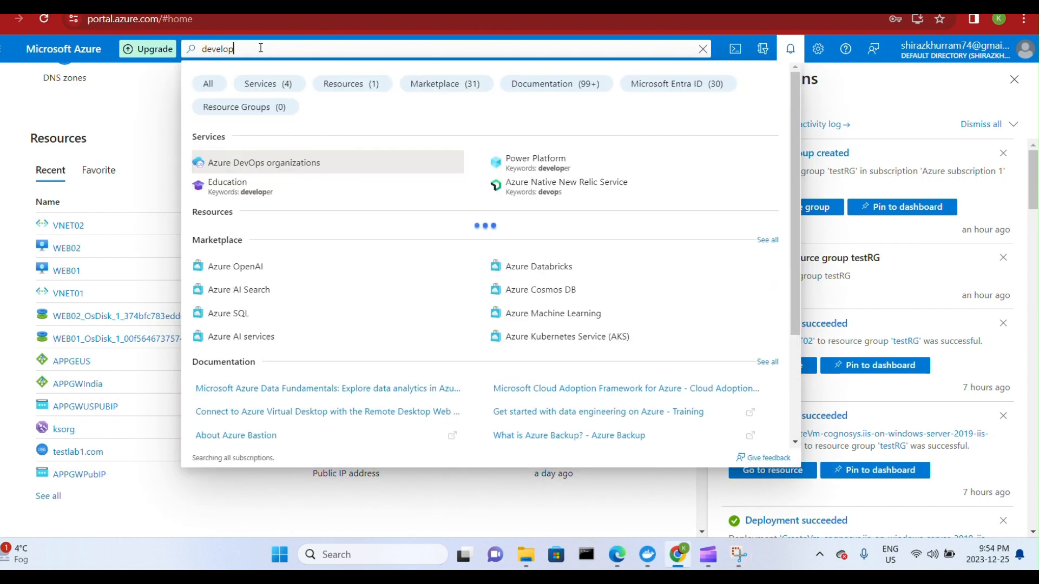
{"action": "left_click", "coordinate": [232, 163]}
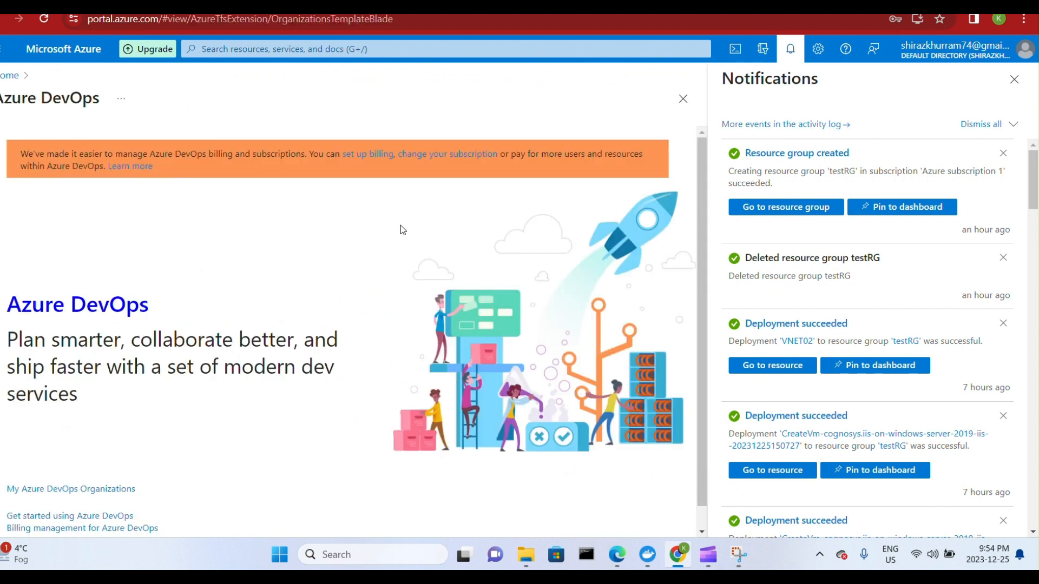
{"action": "scroll", "coordinate": [308, 298], "scroll_direction": "down", "scroll_amount": 1}
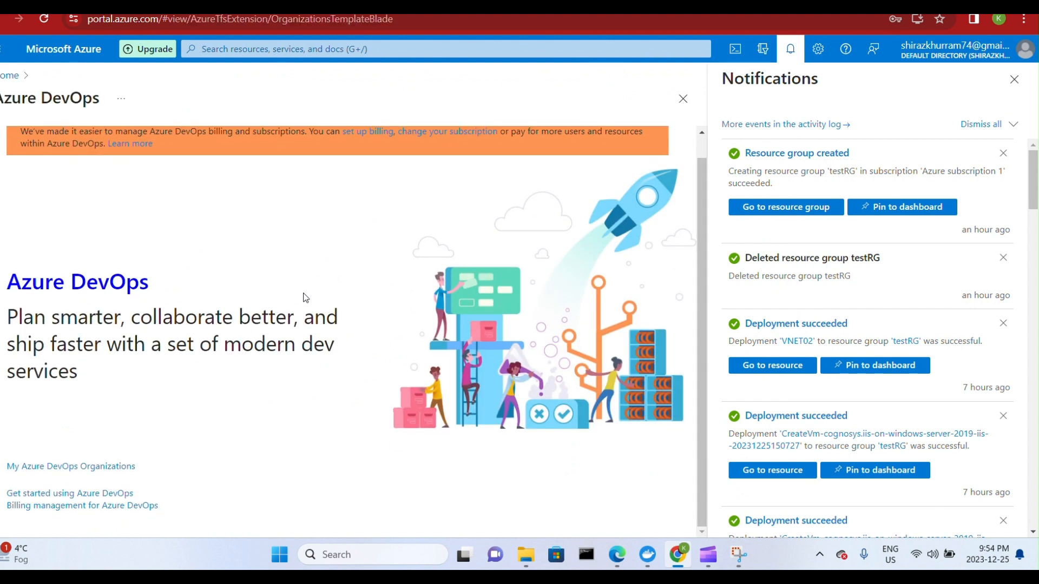
{"action": "left_click", "coordinate": [109, 469]}
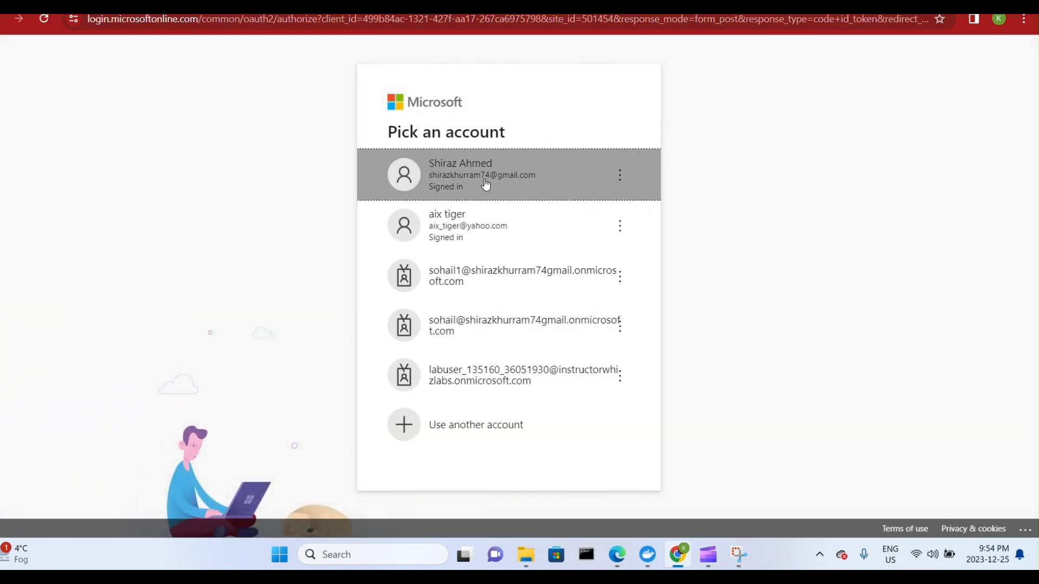
Sign in with the first listed Microsoft account and submit the prefilled profile details with Canada as the country
{"action": "left_click", "coordinate": [484, 180]}
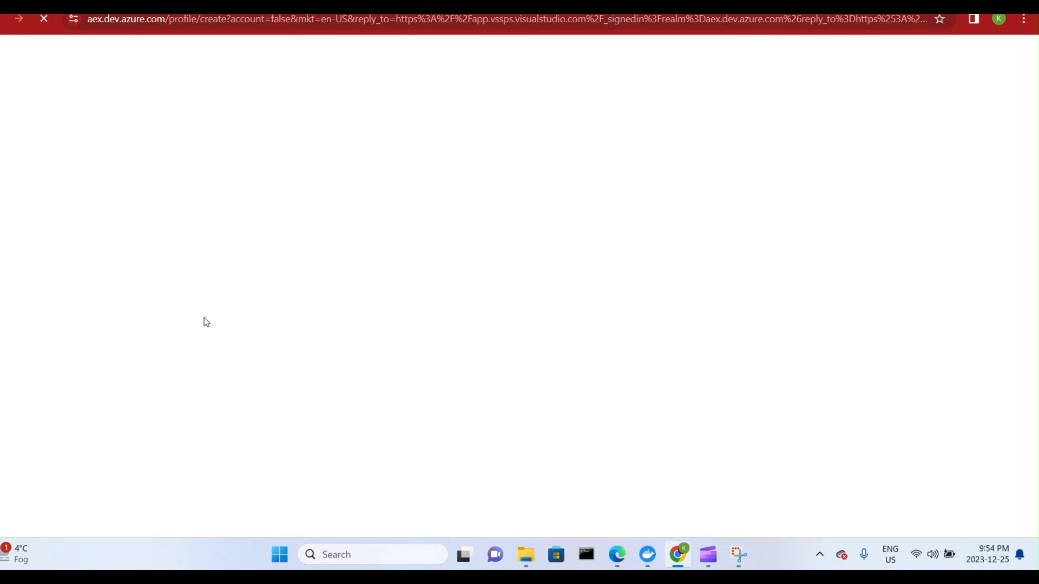
{"action": "left_click", "coordinate": [440, 194]}
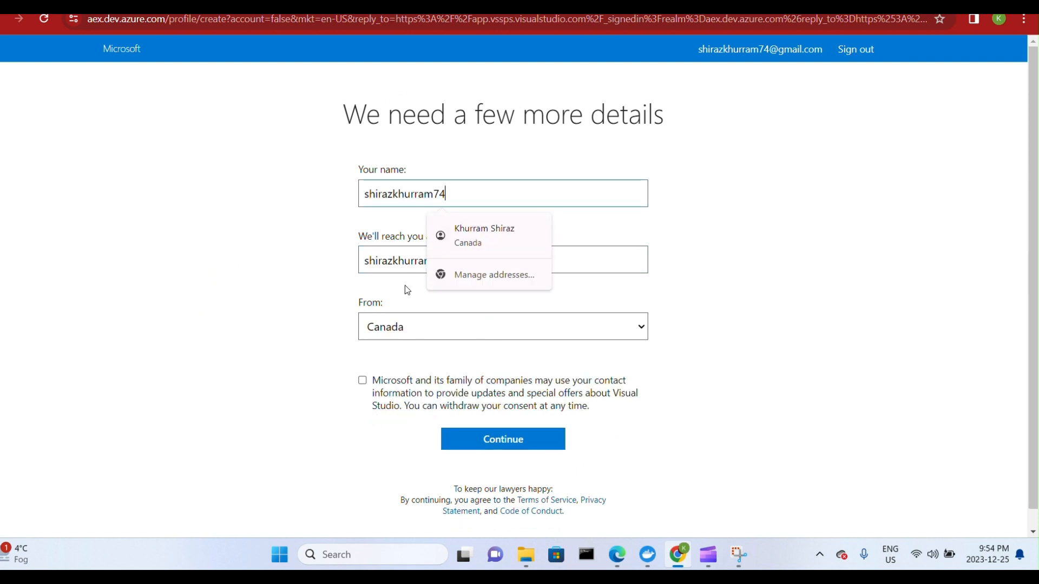
{"action": "left_click", "coordinate": [489, 439]}
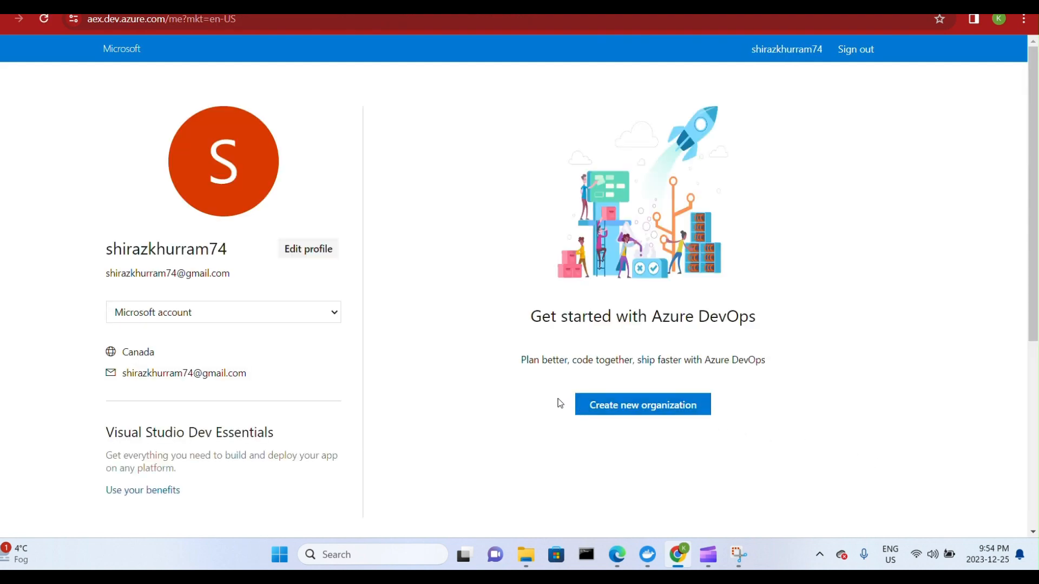
Create a new Azure DevOps organization with the suggested name, hosted in United States, accepting the terms and entering the captcha characters
{"action": "left_click", "coordinate": [670, 406]}
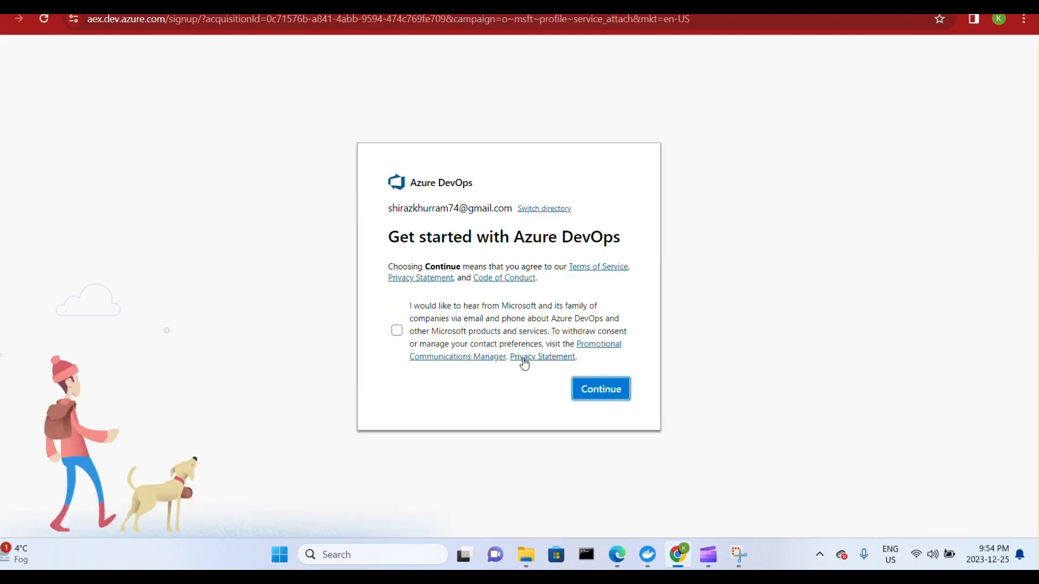
{"action": "left_click", "coordinate": [597, 389]}
{"action": "left_click", "coordinate": [509, 415]}
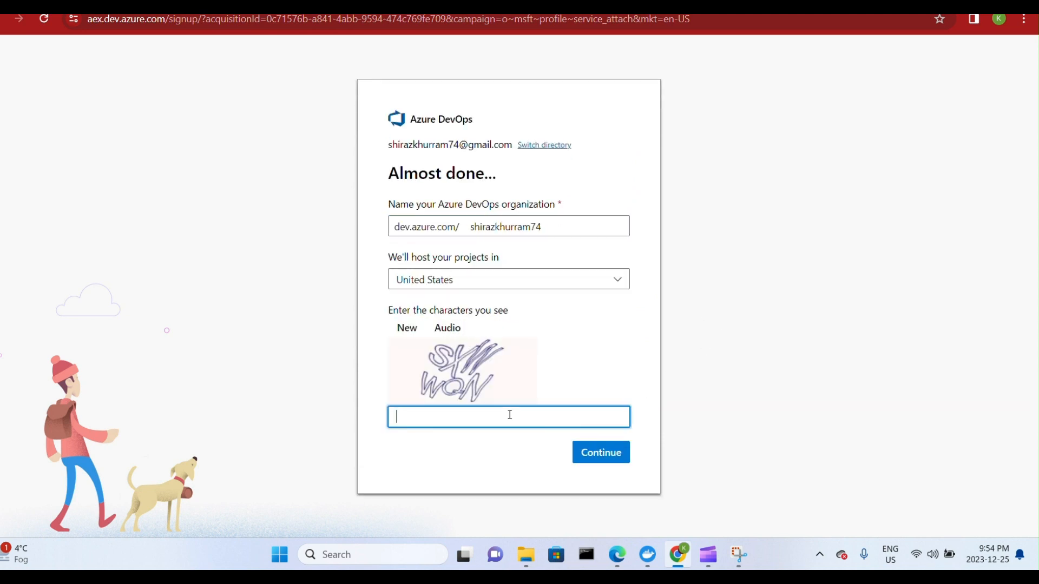
{"action": "type", "text": "SXWWQN"}
{"action": "left_click", "coordinate": [605, 456]}
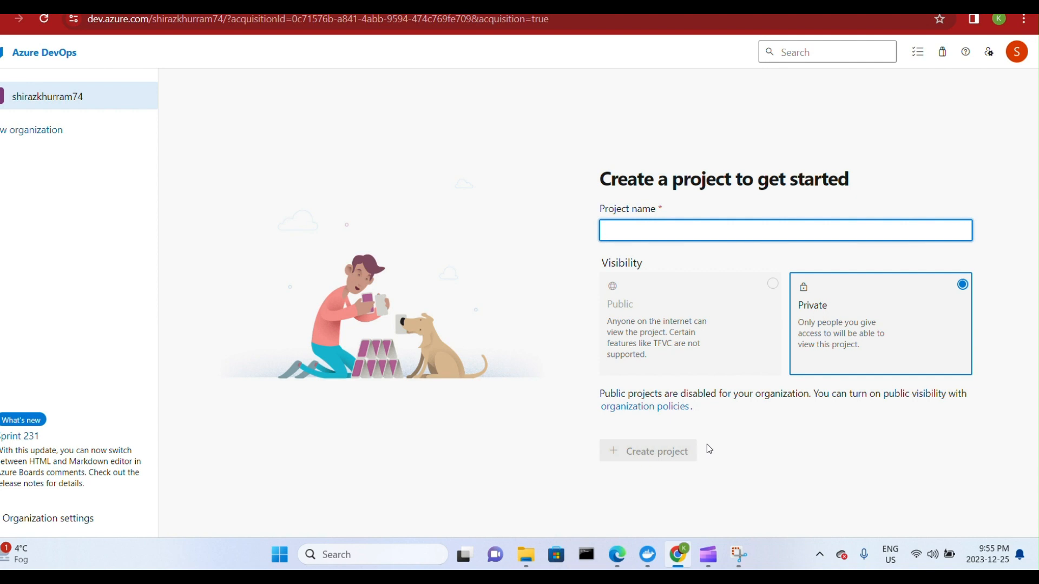
Create a private project named Project-bingo-25122023 in the new organization
{"action": "type", "text": "2512"}
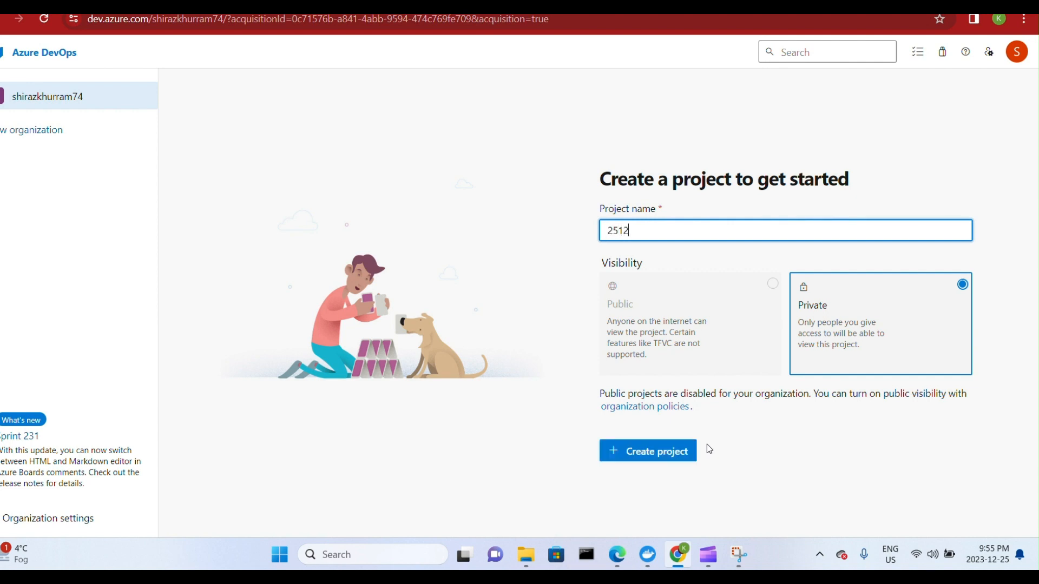
{"action": "type", "text": "2023"}
{"action": "key", "text": "Home"}
{"action": "type", "text": "Project-bingo"}
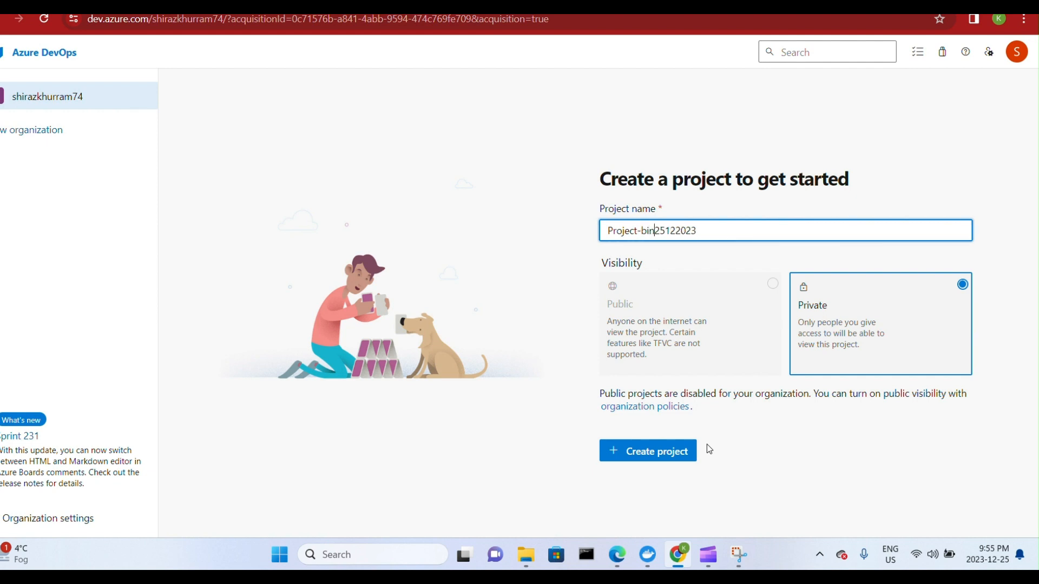
{"action": "type", "text": "-"}
{"action": "left_click", "coordinate": [658, 457]}
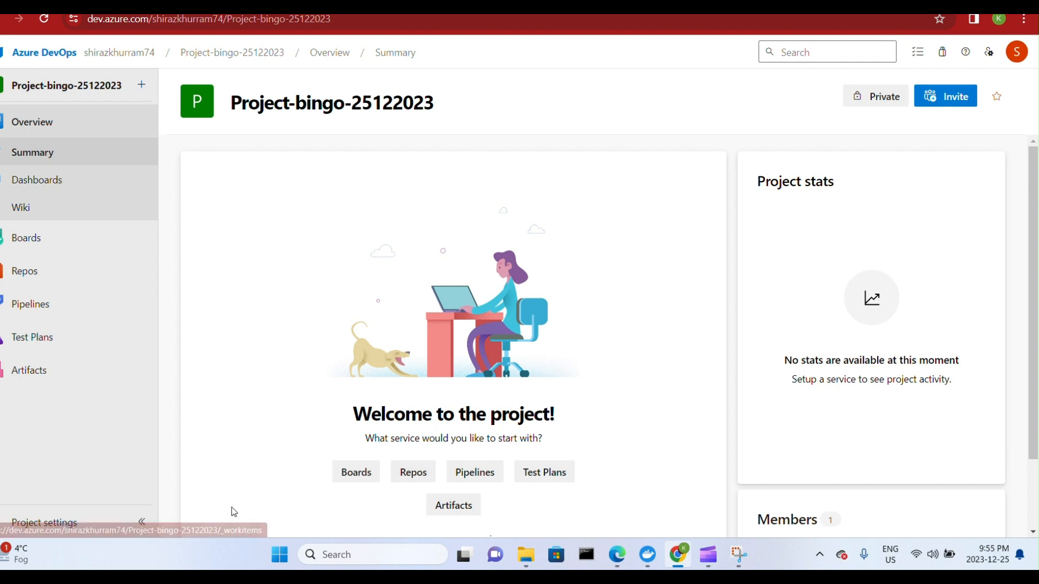
Open the project's Repos files page, and launch Visual Studio 2022 from the Windows search
{"action": "left_click", "coordinate": [114, 273]}
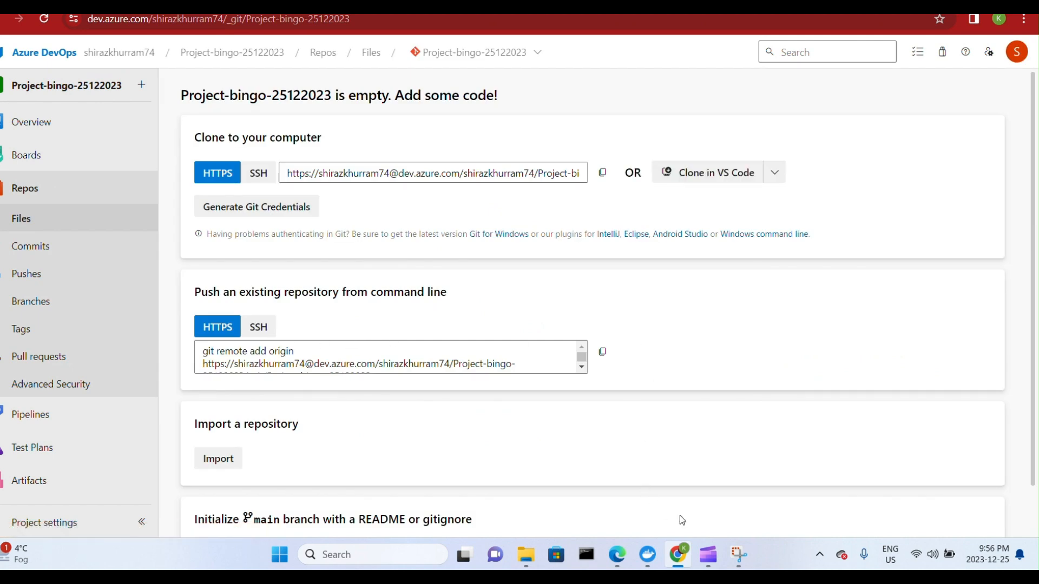
{"action": "left_click", "coordinate": [417, 557]}
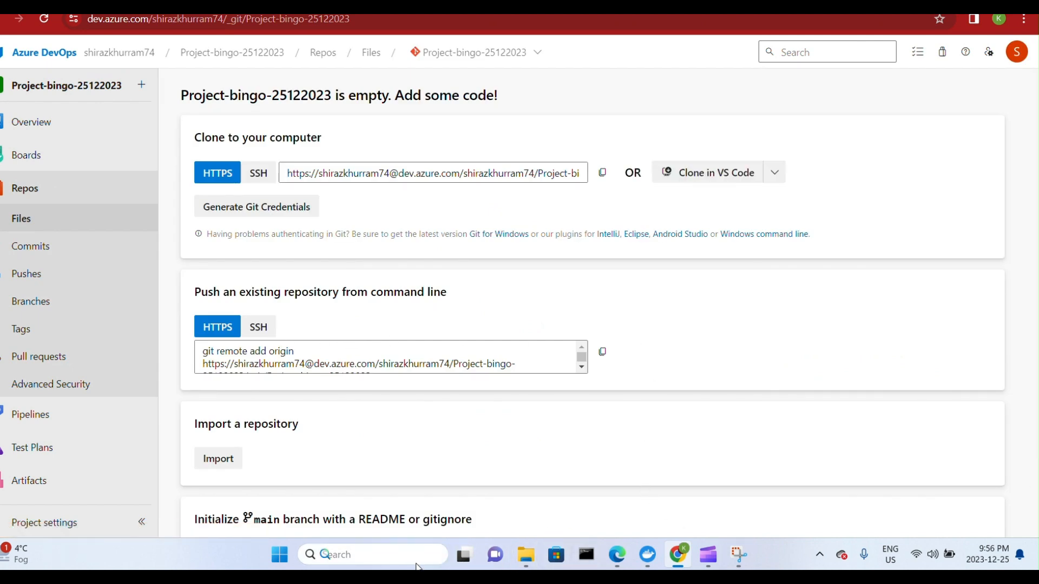
{"action": "type", "text": "visual"}
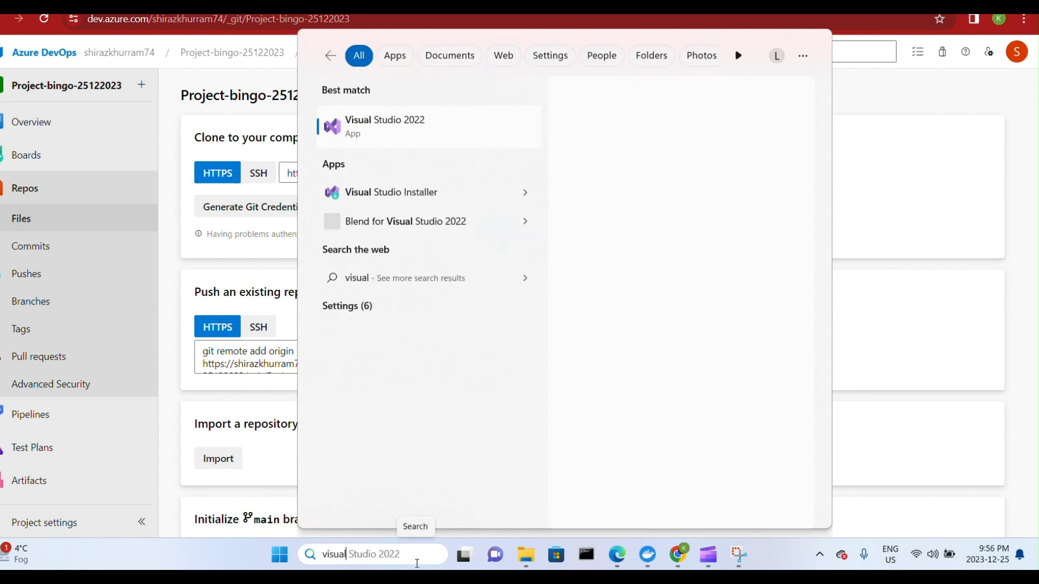
{"action": "left_click", "coordinate": [439, 120]}
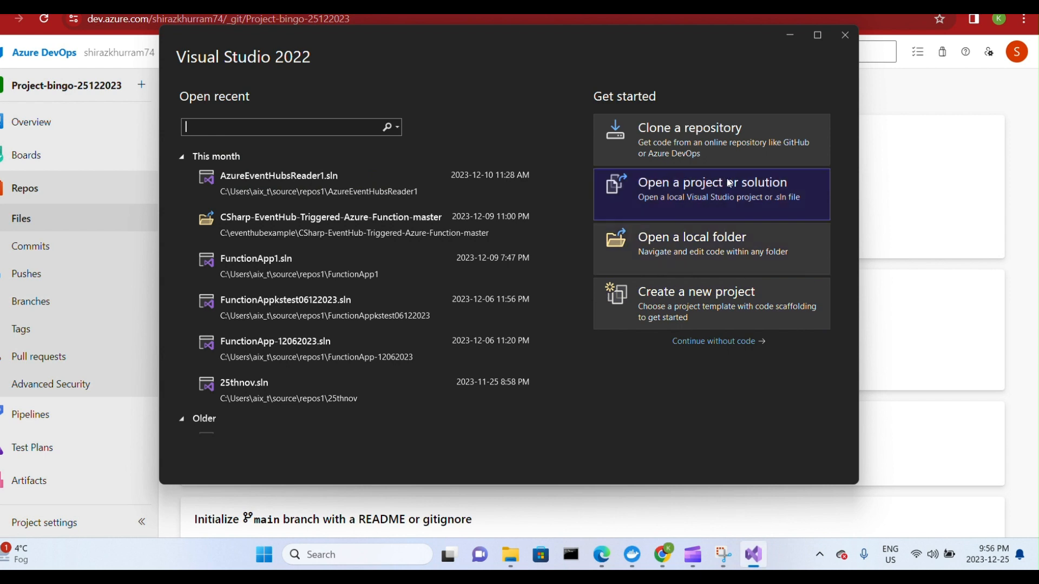
Start a new project from the ASP.NET Core Web App template and name it Bingowebapp25122023
{"action": "left_click", "coordinate": [731, 303]}
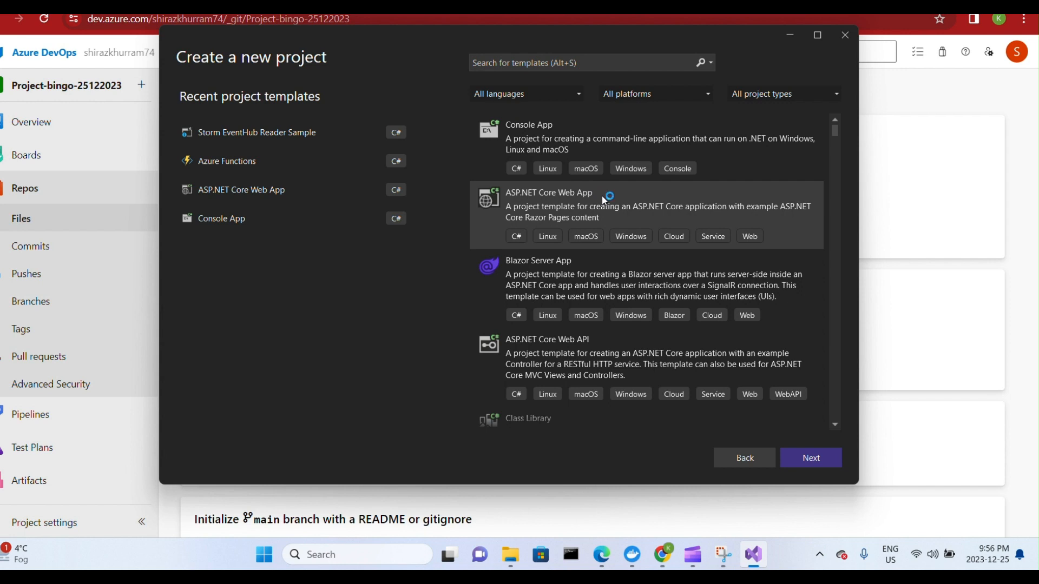
{"action": "left_click", "coordinate": [822, 458]}
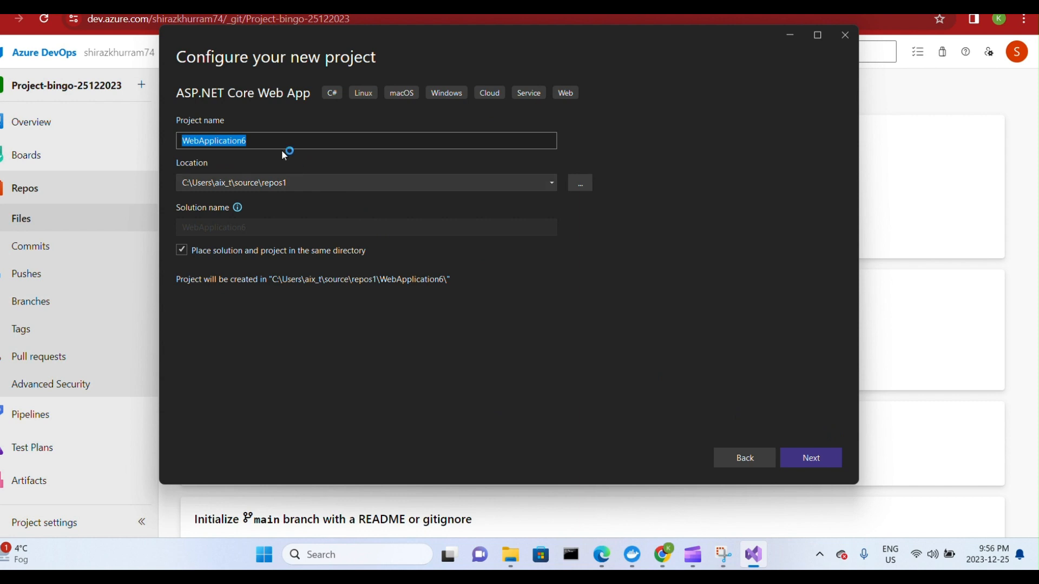
{"action": "left_click", "coordinate": [272, 139]}
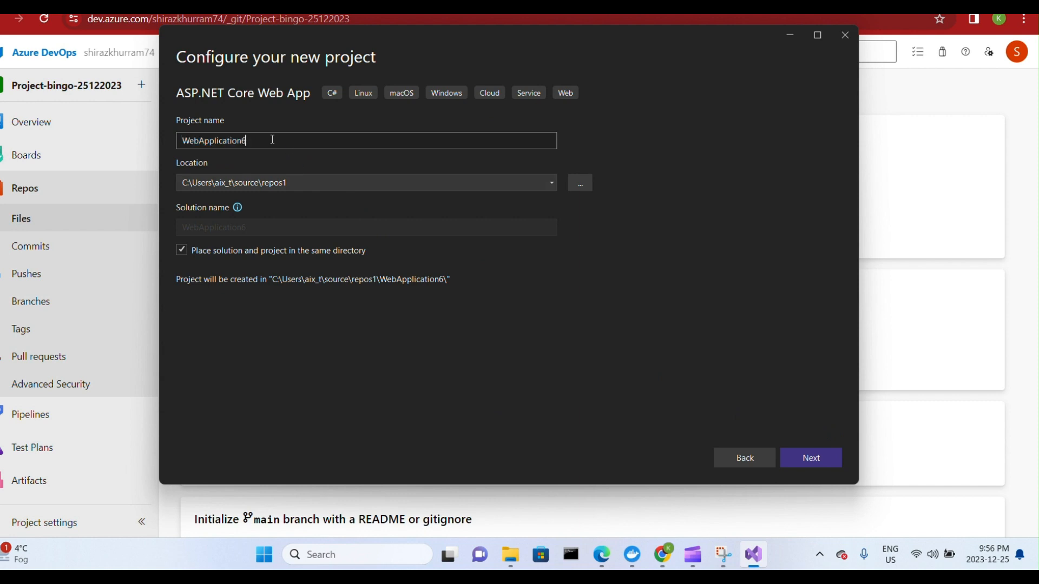
{"action": "key", "text": "BackSpace"}
{"action": "key", "text": "BackSpace"}
{"action": "key", "text": "BackSpace"}
{"action": "key", "text": "BackSpace"}
{"action": "key", "text": "BackSpace"}
{"action": "key", "text": "BackSpace"}
{"action": "key", "text": "BackSpace"}
{"action": "key", "text": "BackSpace"}
{"action": "key", "text": "BackSpace"}
{"action": "key", "text": "BackSpace"}
{"action": "key", "text": "BackSpace"}
{"action": "key", "text": "BackSpace"}
{"action": "key", "text": "BackSpace"}
{"action": "key", "text": "BackSpace"}
{"action": "key", "text": "BackSpace"}
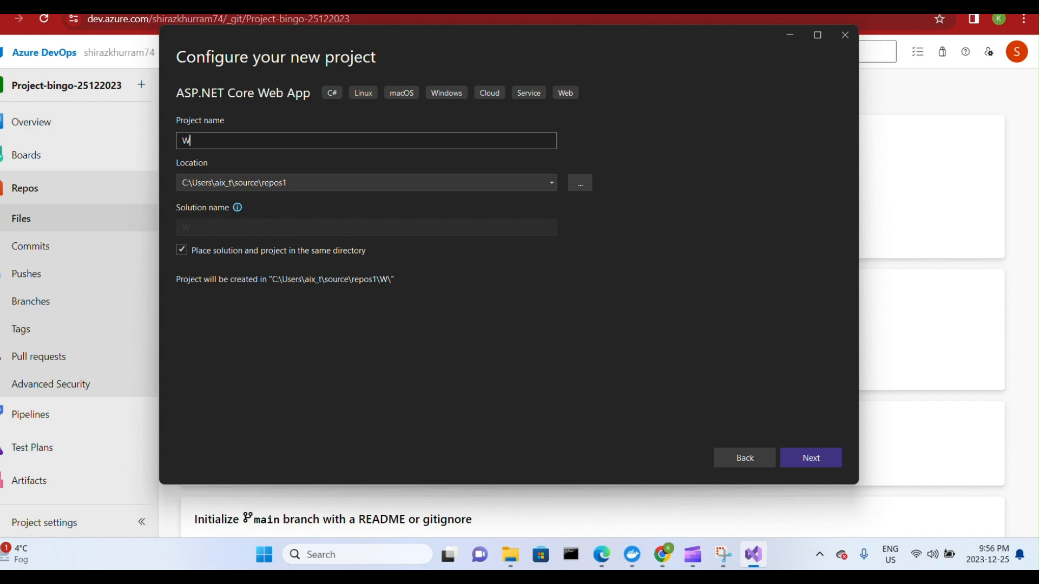
{"action": "type", "text": "Bingowebapp"}
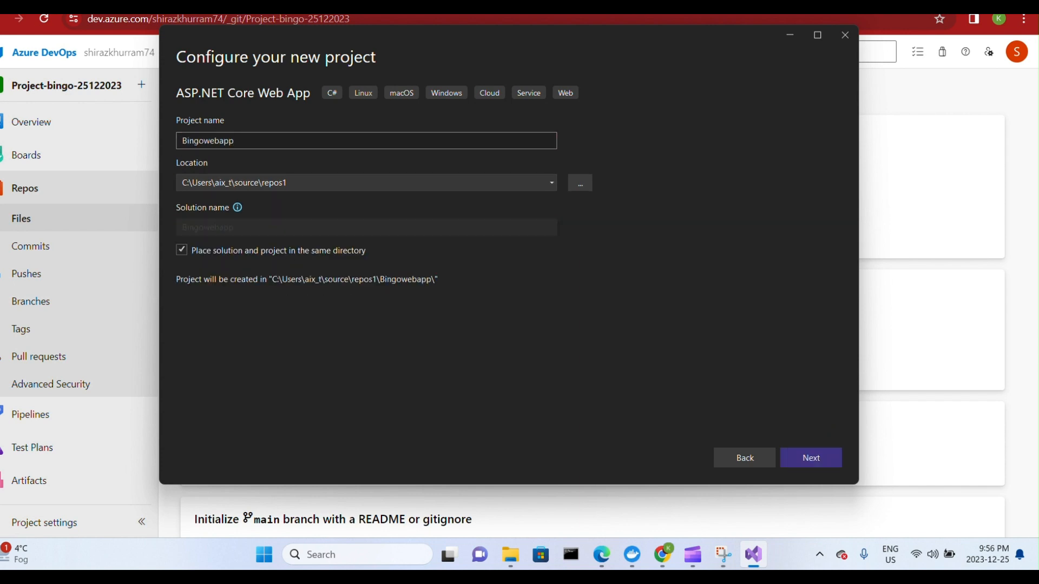
{"action": "type", "text": "25122023"}
{"action": "left_click", "coordinate": [804, 458]}
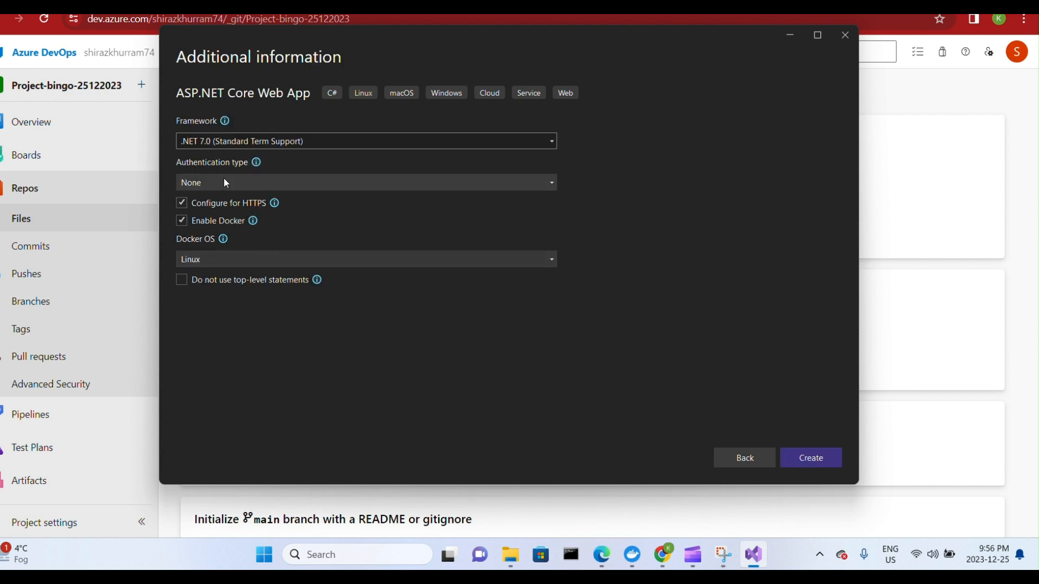
Choose .NET 7.0 (Standard Term Support) as framework and None as authentication type, and create the project
{"action": "left_click", "coordinate": [283, 149]}
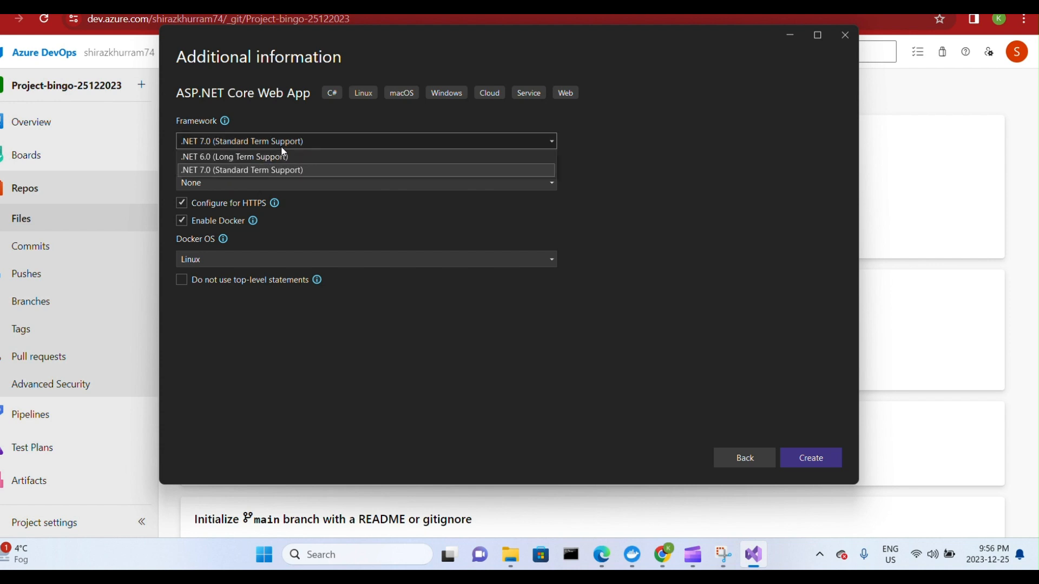
{"action": "left_click", "coordinate": [272, 169]}
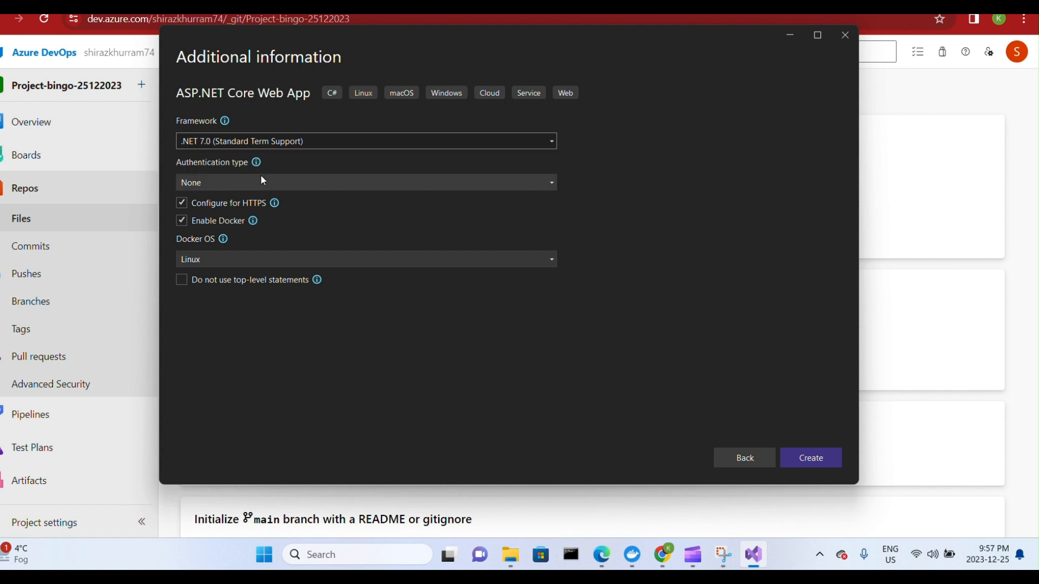
{"action": "left_click", "coordinate": [263, 182]}
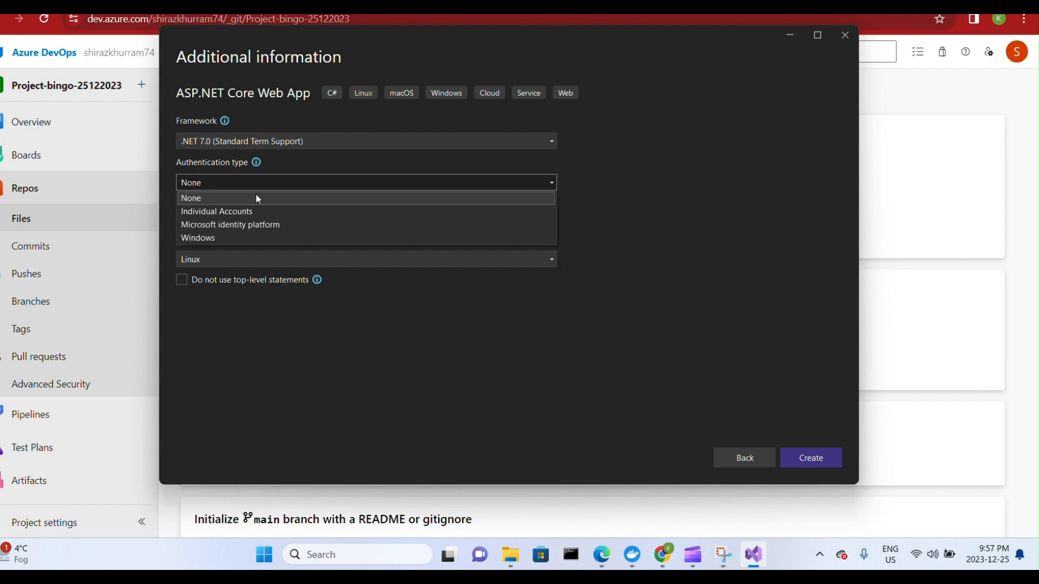
{"action": "left_click", "coordinate": [258, 199]}
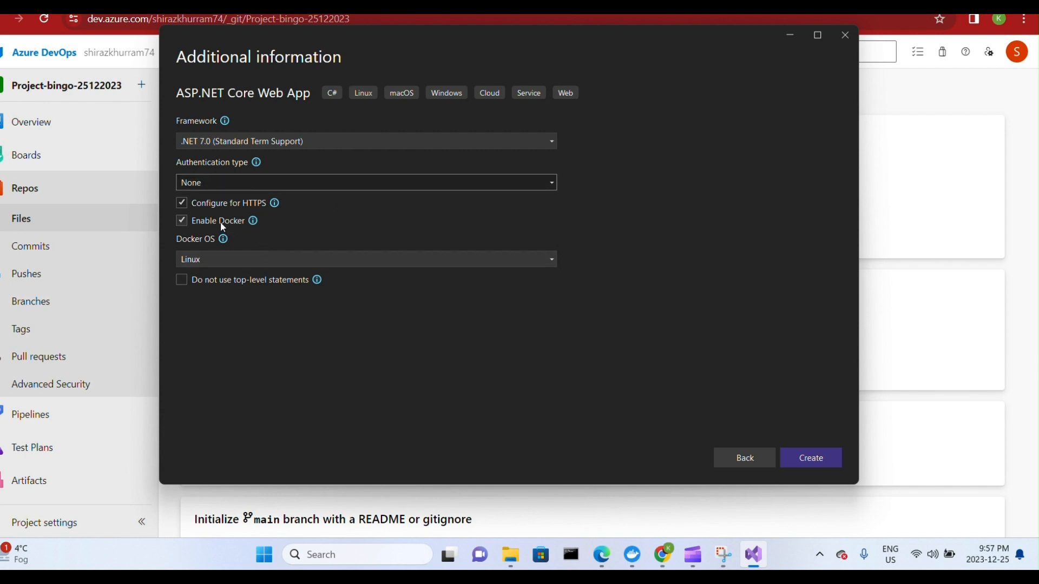
{"action": "left_click", "coordinate": [808, 456]}
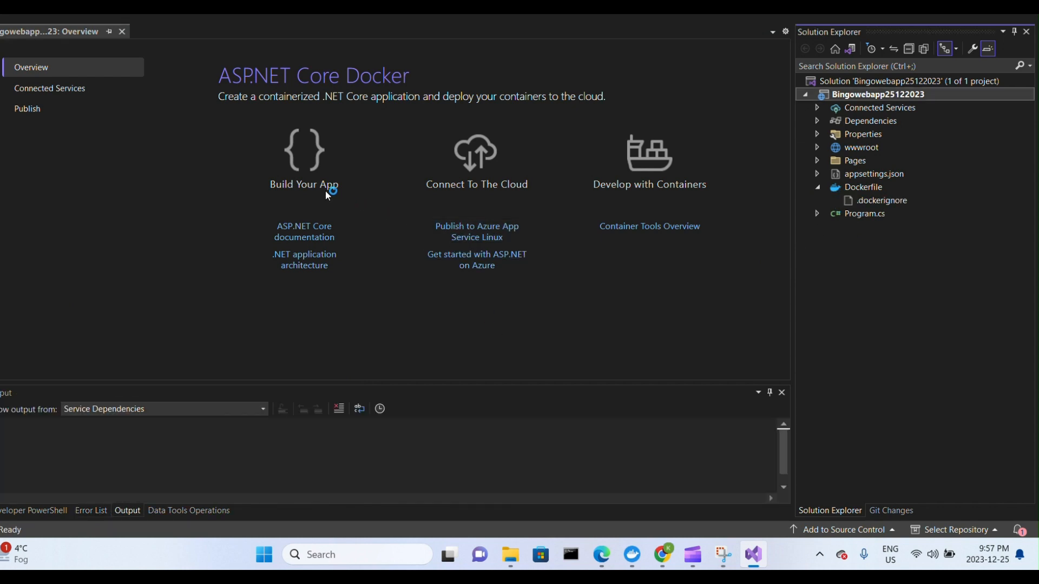
Expand the wwwroot and Pages folders of the project and open Index.cshtml
{"action": "left_click", "coordinate": [817, 147]}
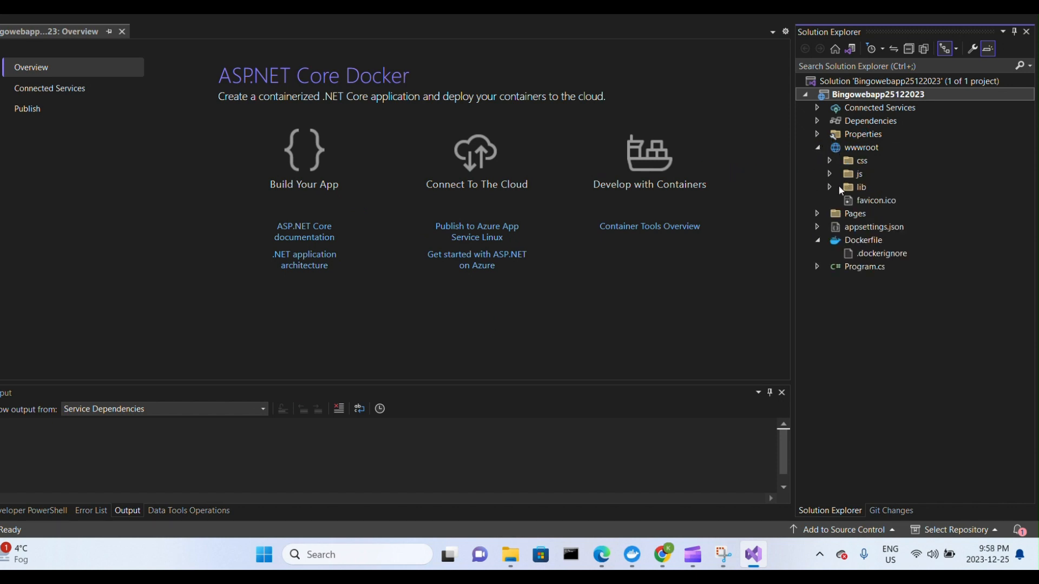
{"action": "left_click", "coordinate": [817, 213]}
{"action": "left_click", "coordinate": [880, 278]}
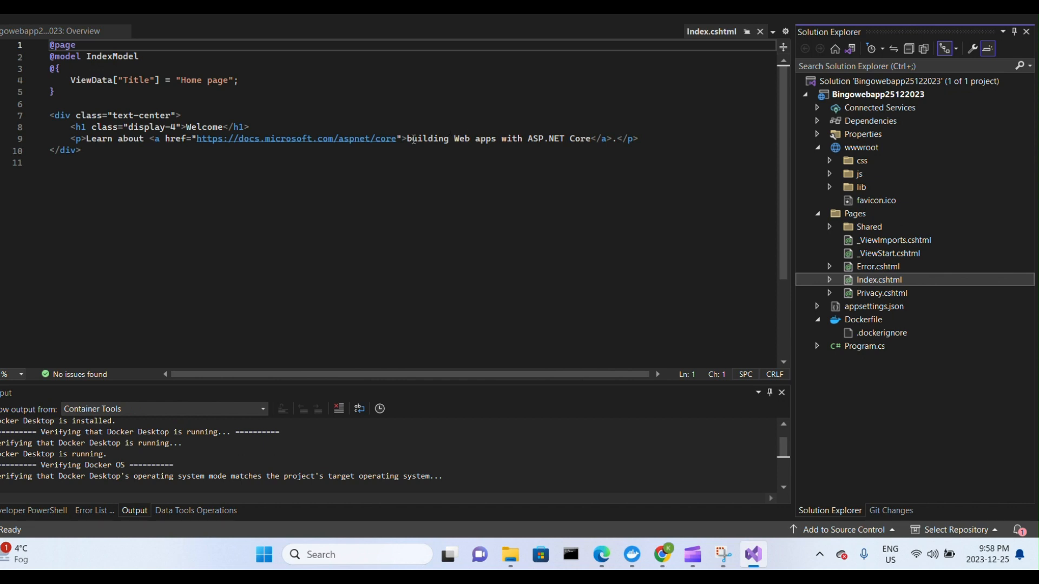
Append " with a simple test" after "ASP.NET Core" in the link text on line 9 of Index.cshtml and save the file
{"action": "left_click", "coordinate": [591, 138]}
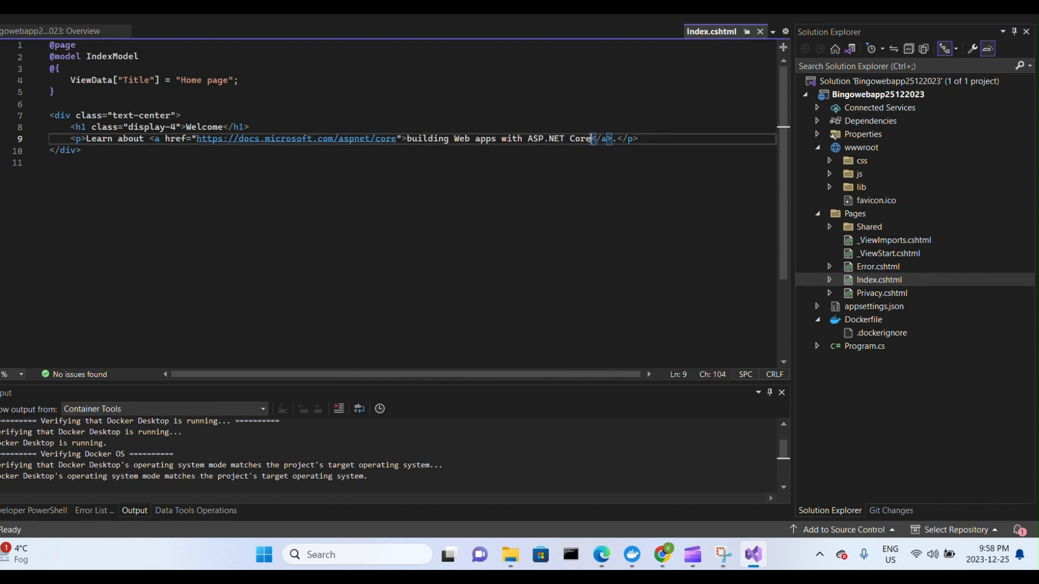
{"action": "type", "text": "with a simpl"}
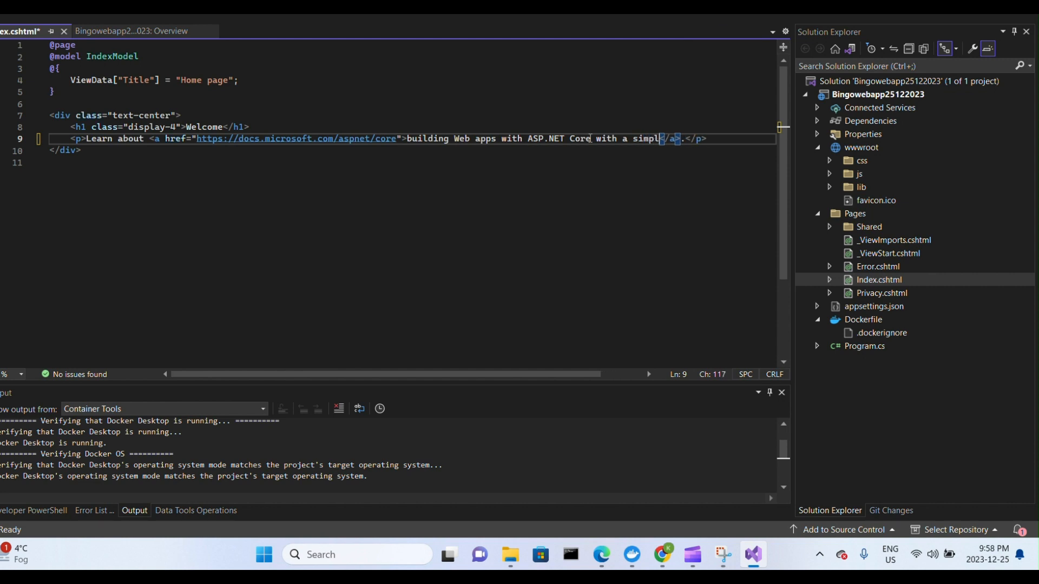
{"action": "type", "text": "e test"}
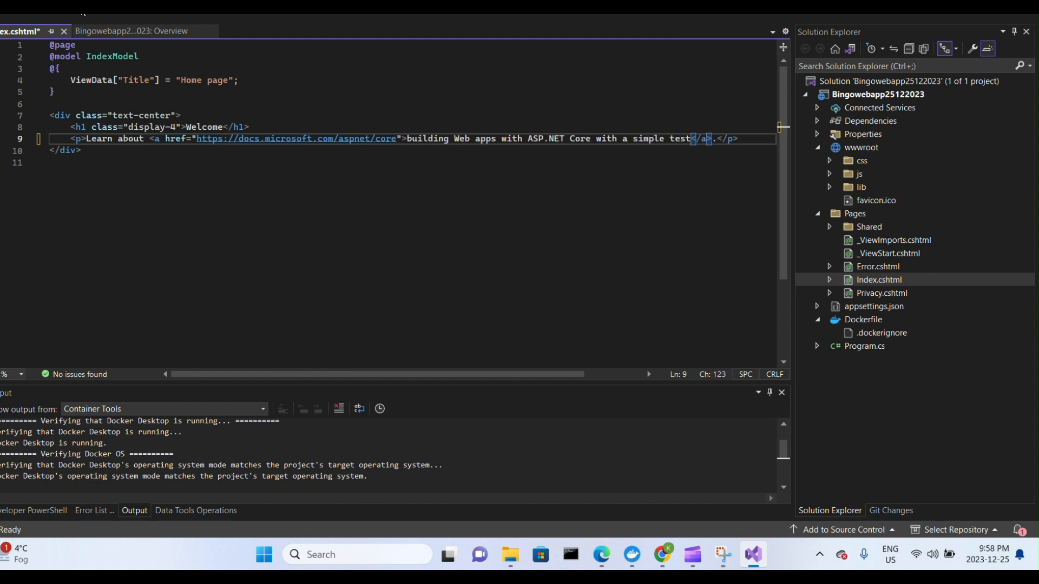
{"action": "key", "text": "ctrl+s"}
Build the Bingowebapp25122023 project and run it in its container to view the home page in the browser
{"action": "key", "text": "alt+b"}
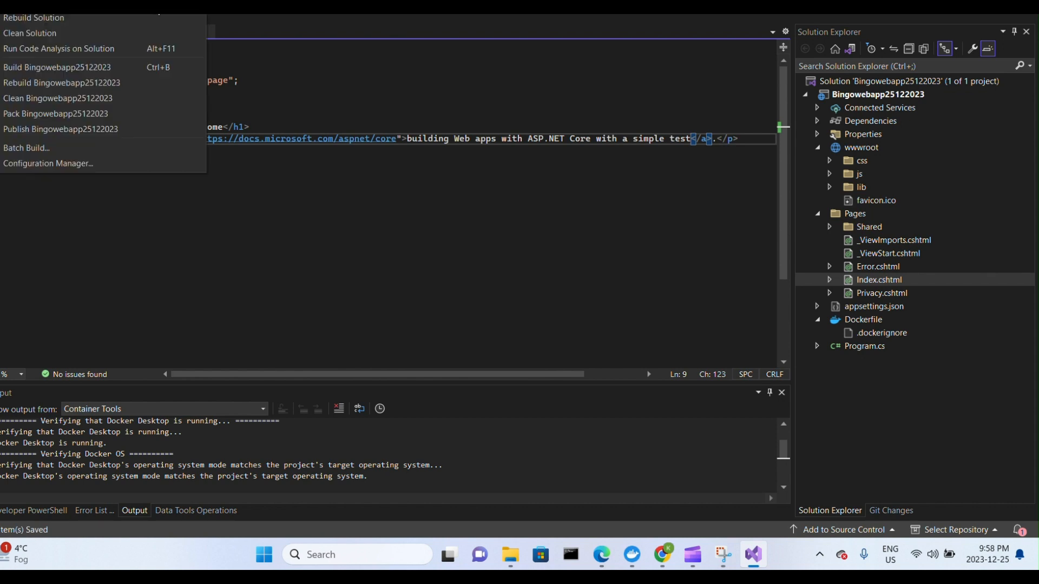
{"action": "left_click", "coordinate": [101, 69]}
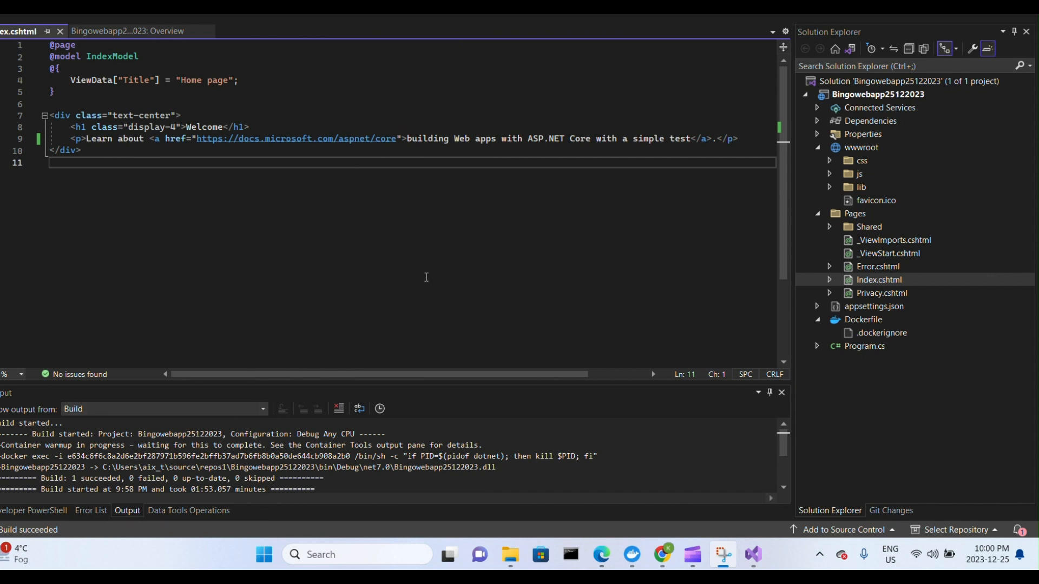
{"action": "left_click", "coordinate": [304, 7]}
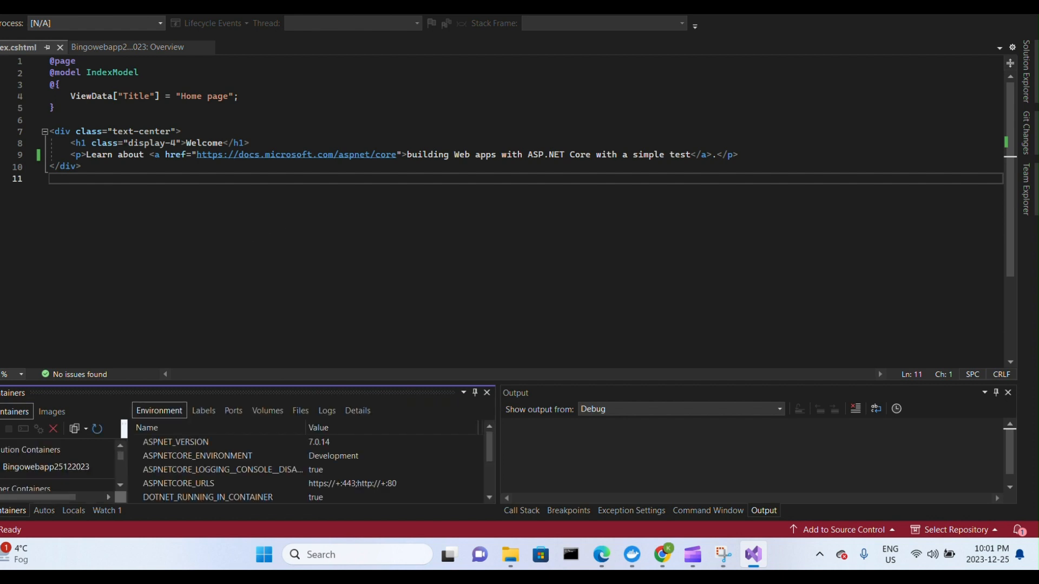
{"action": "left_click", "coordinate": [1, 1]}
{"action": "key", "text": "Right"}
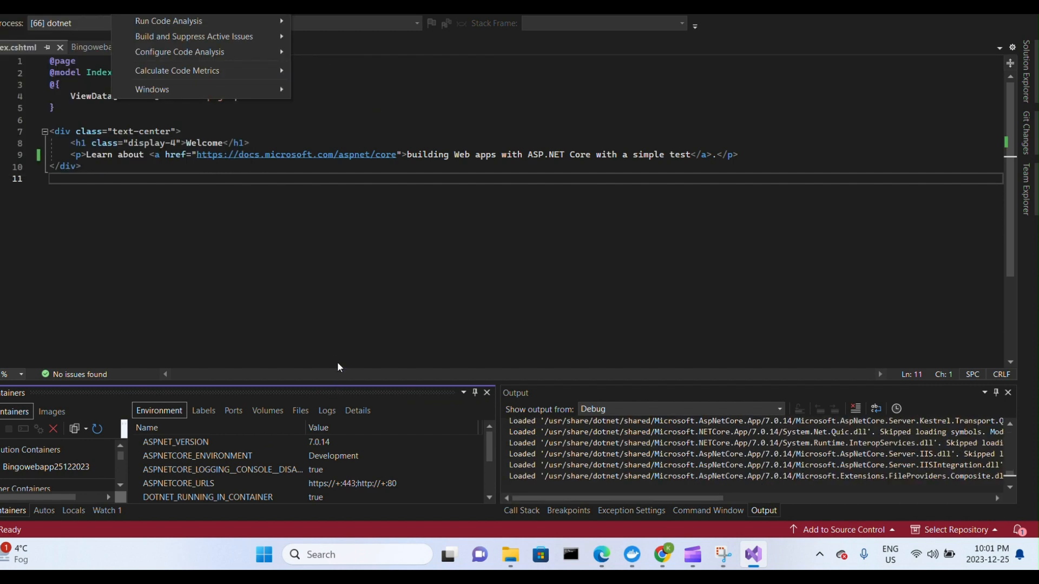
{"action": "left_click", "coordinate": [328, 328]}
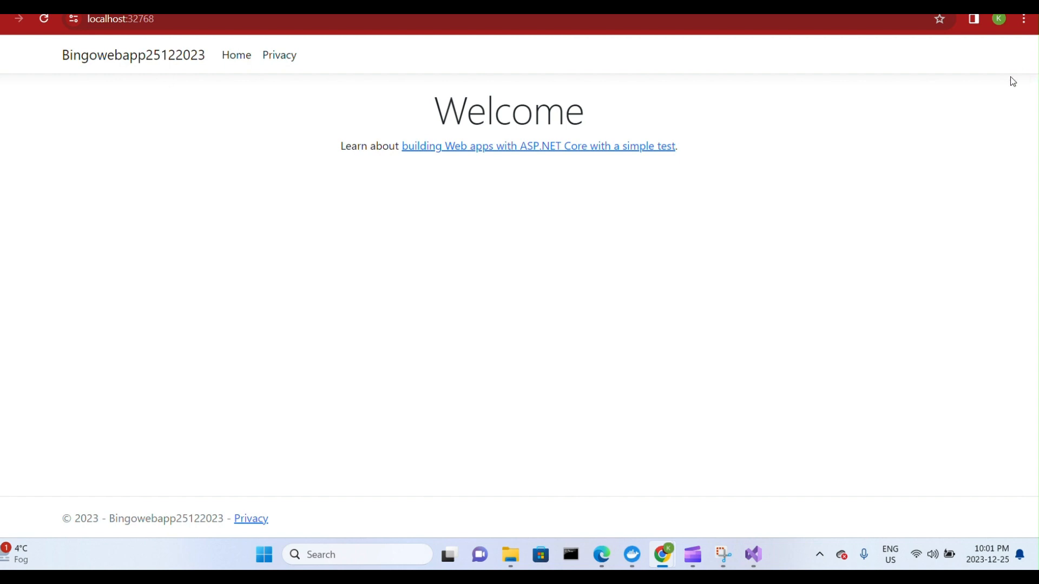
{"action": "left_click", "coordinate": [960, 1]}
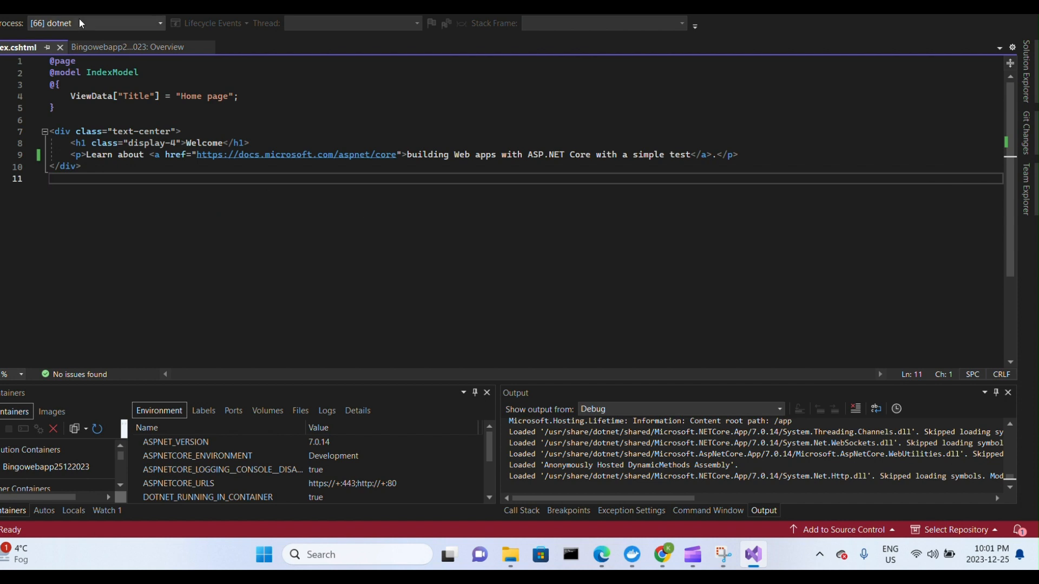
{"action": "left_click", "coordinate": [10, 2]}
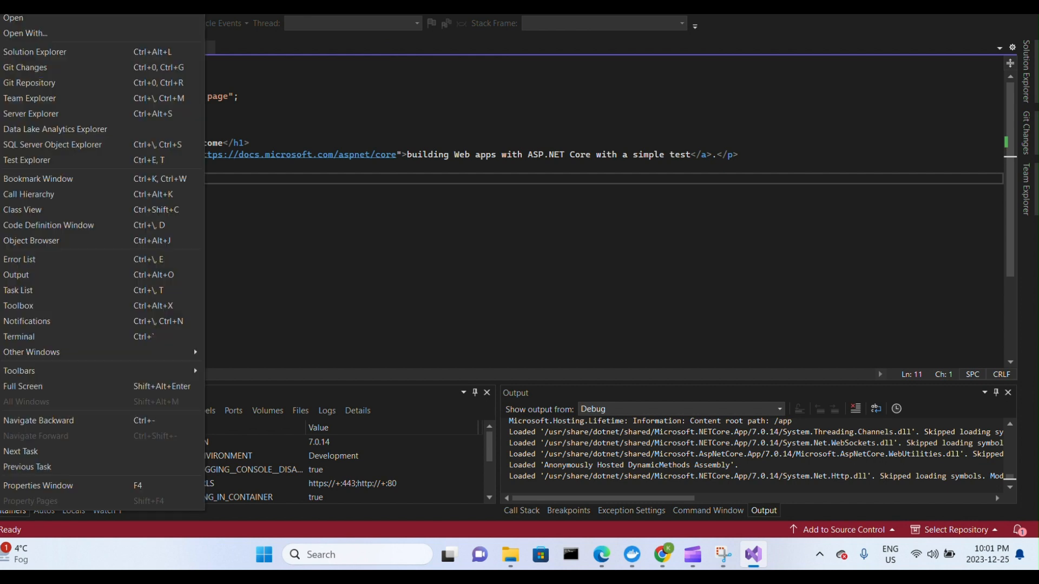
{"action": "left_click", "coordinate": [41, 53]}
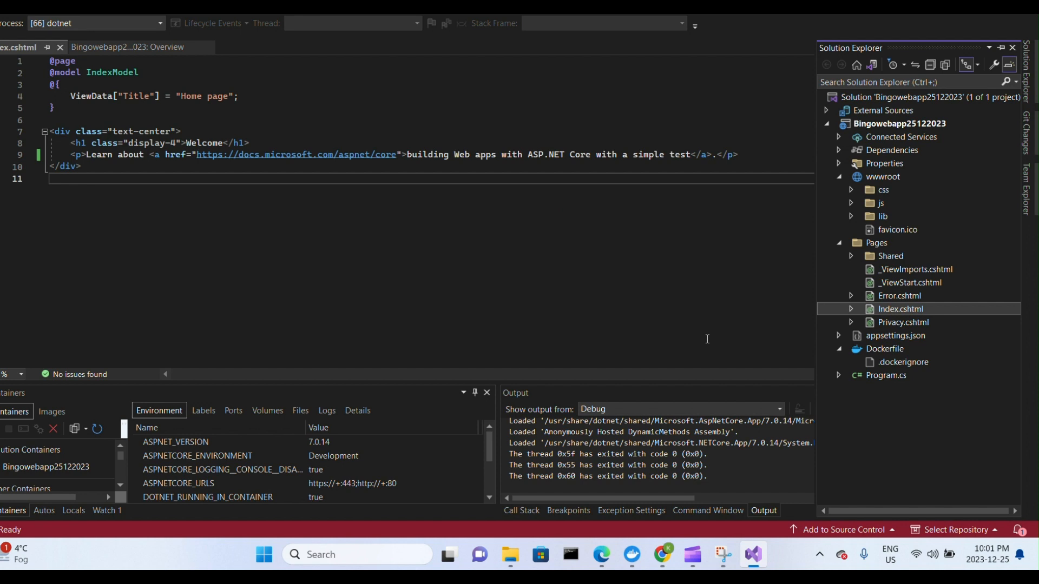
{"action": "key", "text": "alt+g"}
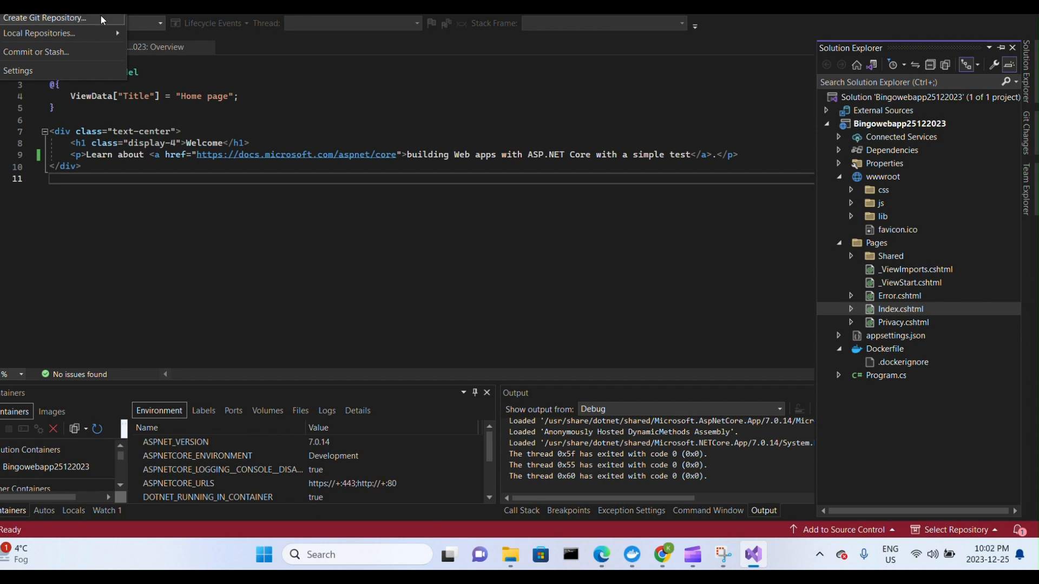
{"action": "left_click", "coordinate": [555, 345]}
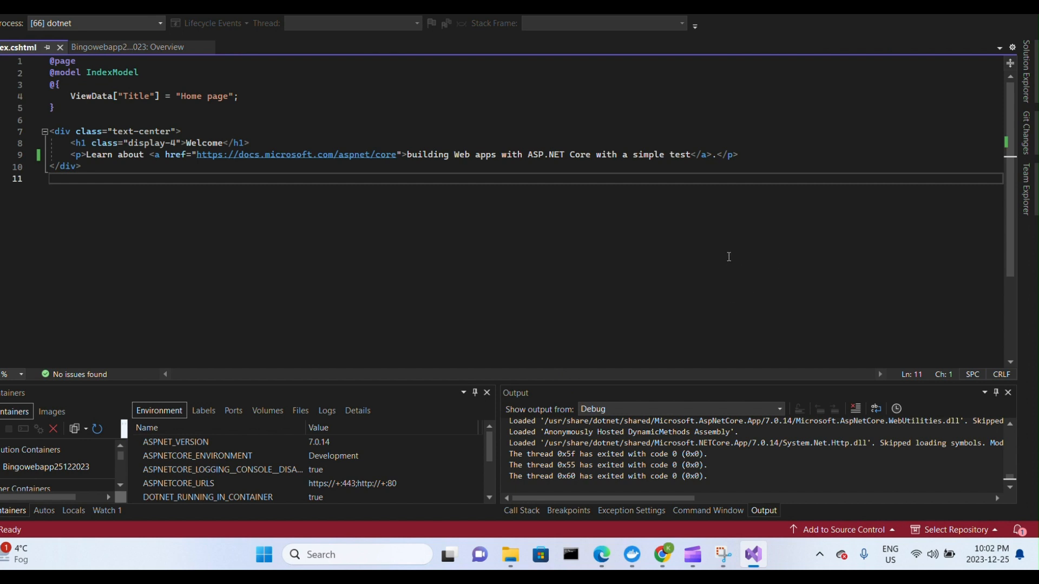
Show Solution Explorer and start creating a Git repository for the Bingowebapp25122023 solution
{"action": "left_click", "coordinate": [54, 14]}
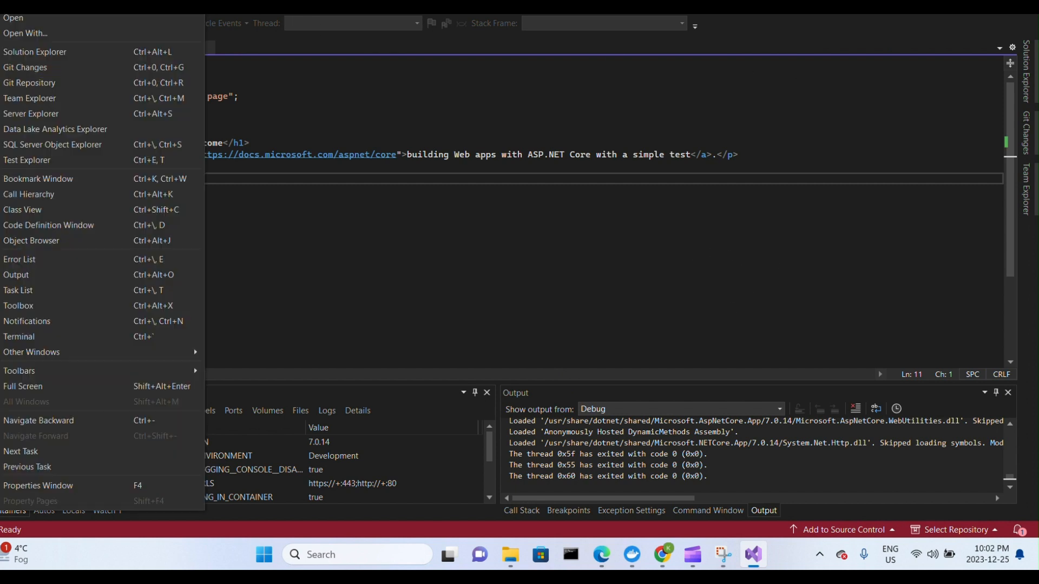
{"action": "left_click", "coordinate": [73, 51]}
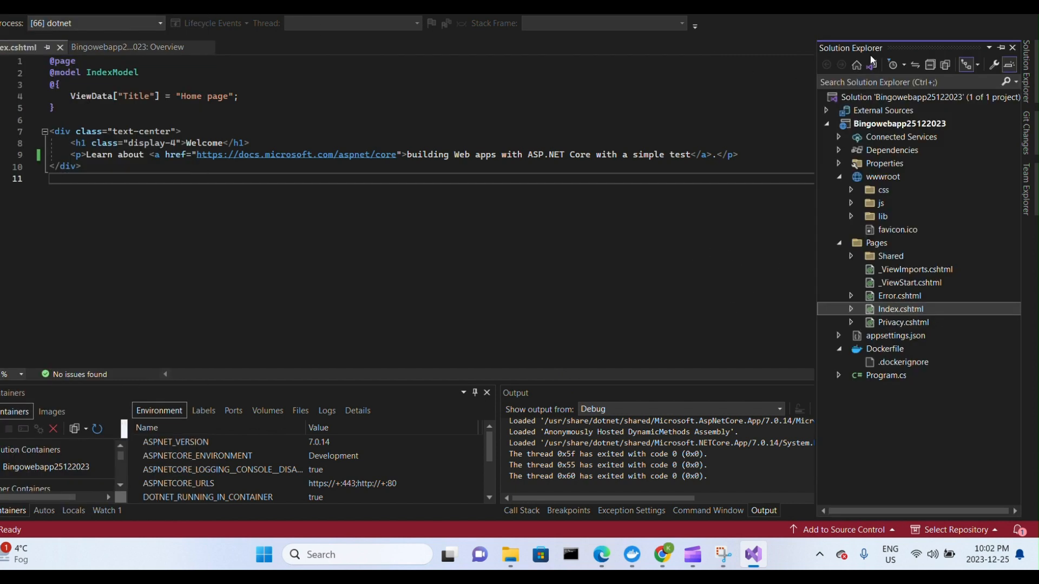
{"action": "left_click", "coordinate": [882, 99]}
{"action": "right_click", "coordinate": [886, 101]}
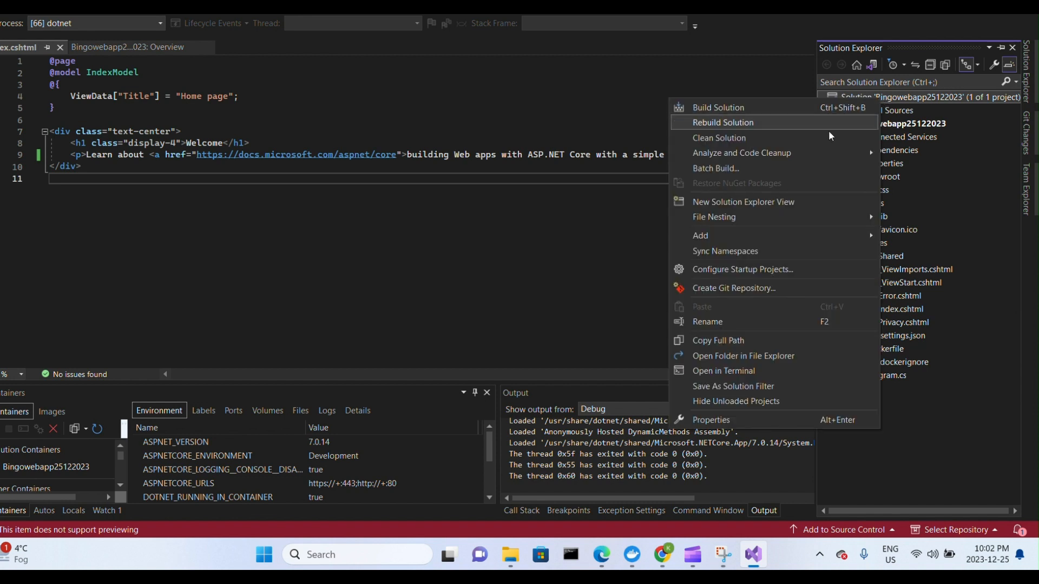
{"action": "mouse_move", "coordinate": [781, 216]}
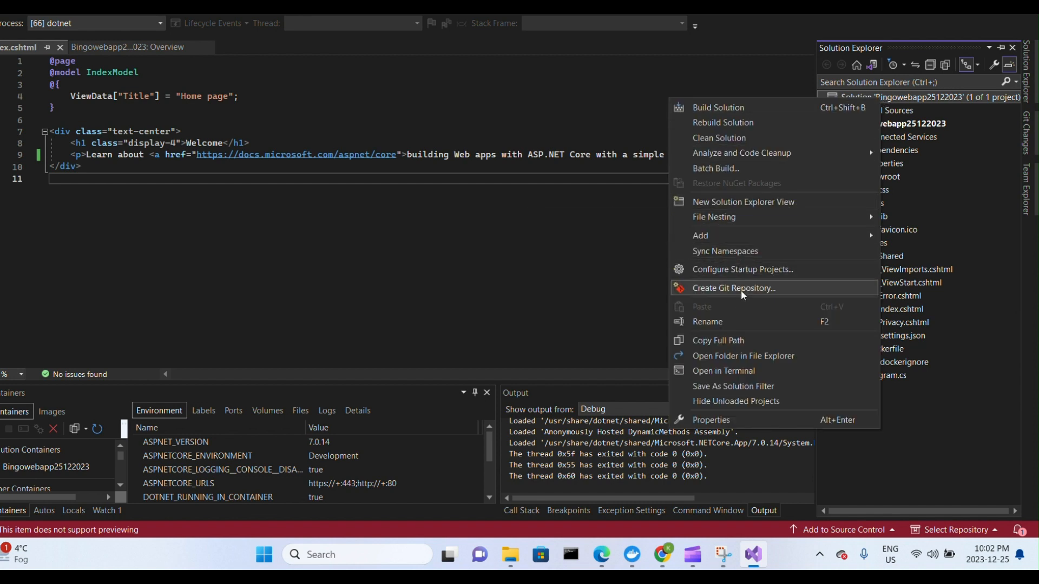
{"action": "key", "text": "Escape"}
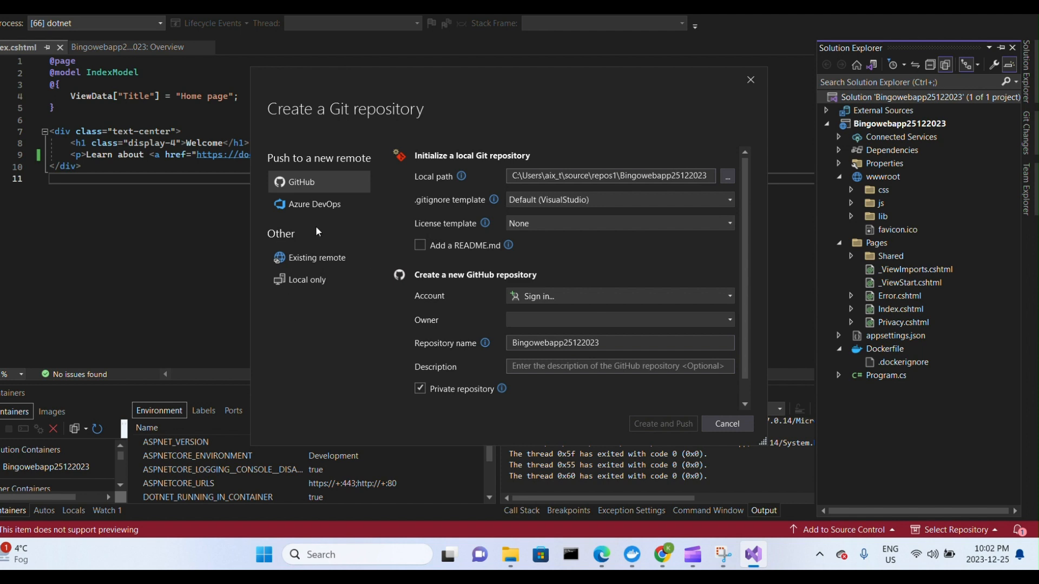
Create and push a new Azure DevOps repository named Bingowebapp25122023 in Project-bingo-25122023, authenticating with the signed-in Microsoft account
{"action": "left_click", "coordinate": [312, 209]}
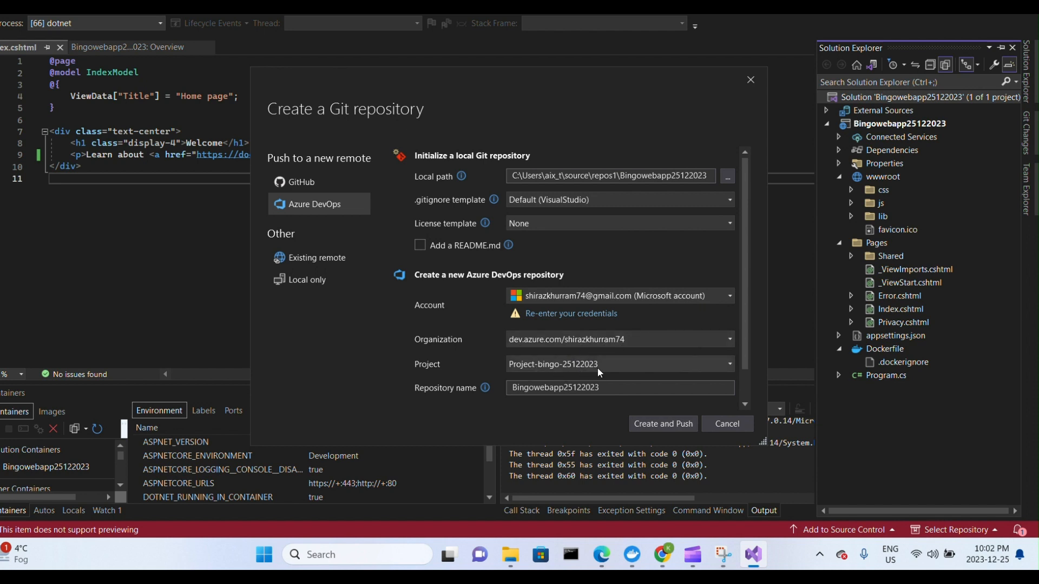
{"action": "left_click", "coordinate": [648, 425]}
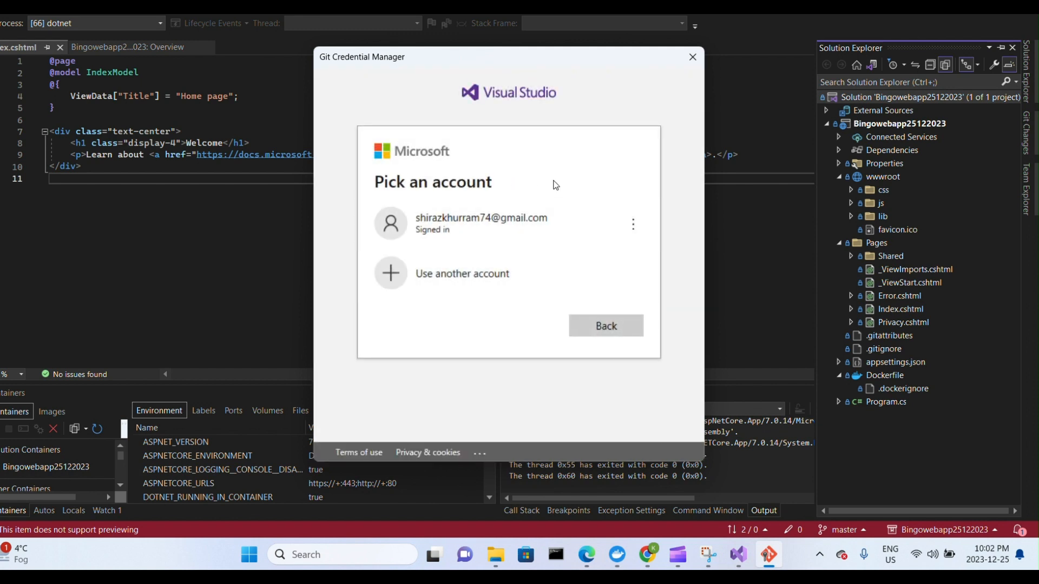
{"action": "left_click", "coordinate": [499, 231]}
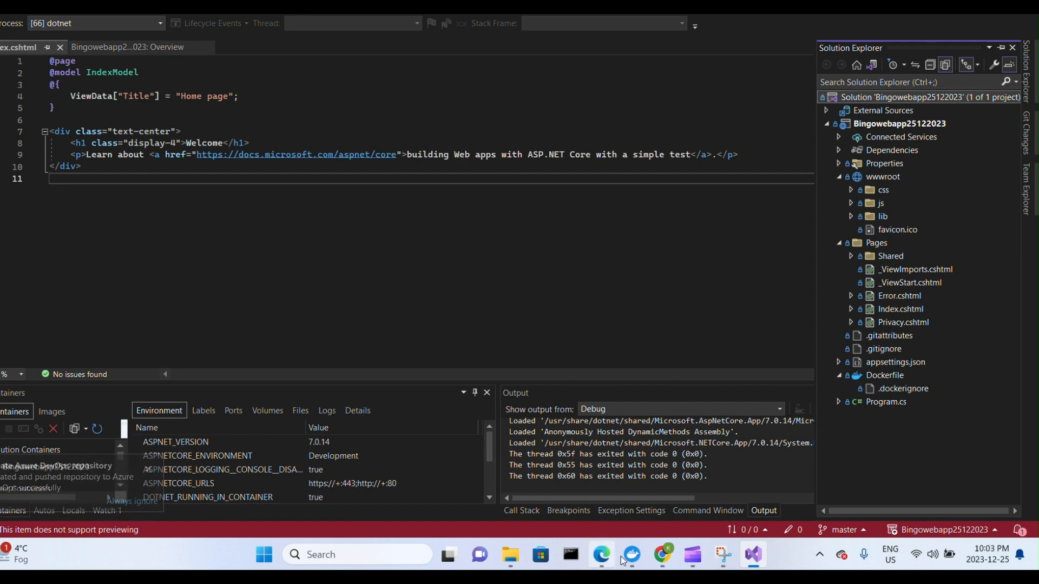
Switch to Azure DevOps in Chrome and open the files of the Bingowebapp25122023 repository
{"action": "left_click", "coordinate": [662, 554]}
{"action": "left_click", "coordinate": [622, 491]}
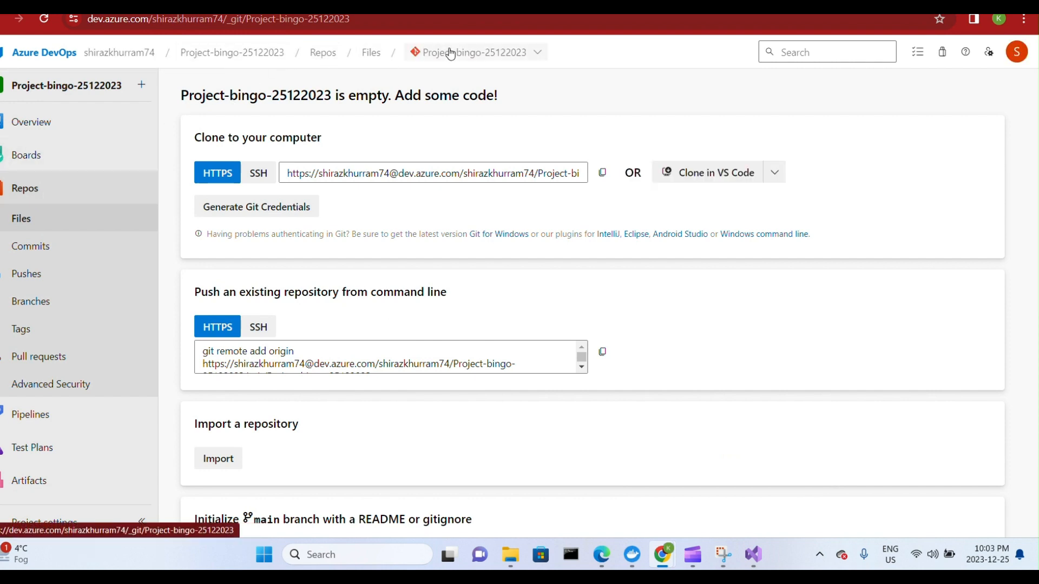
{"action": "left_click", "coordinate": [526, 56]}
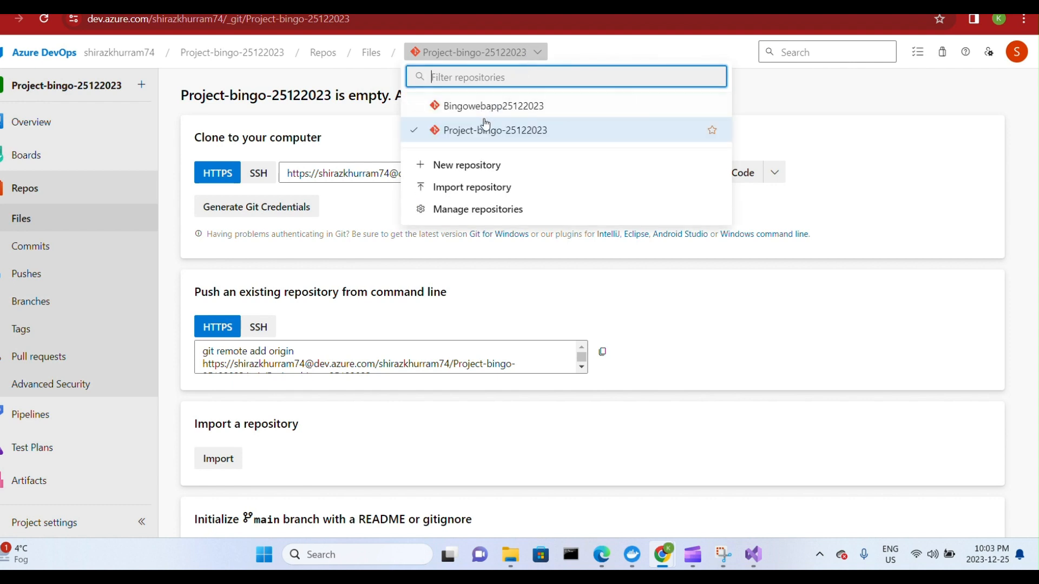
{"action": "left_click", "coordinate": [485, 131]}
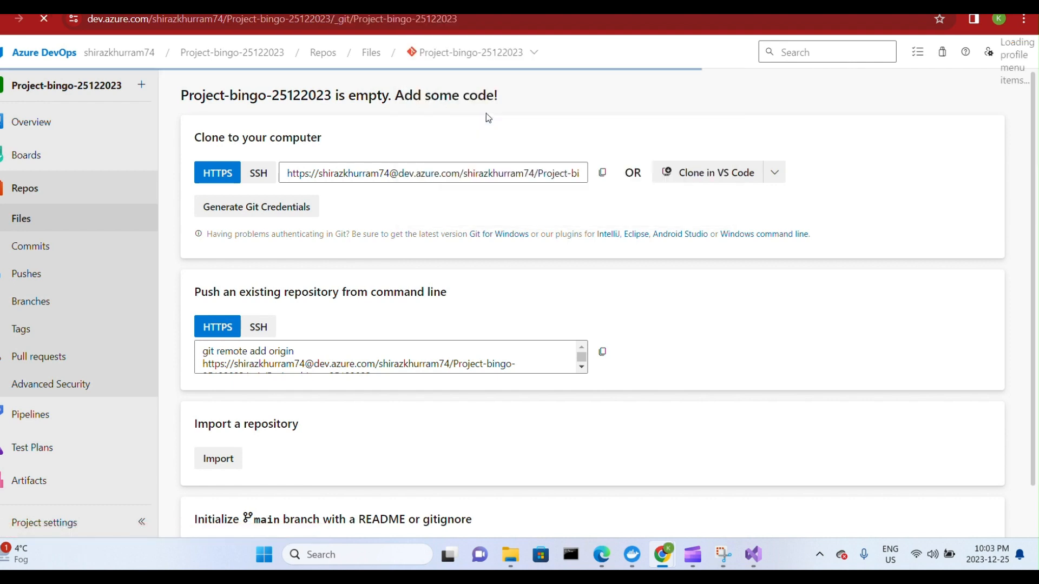
{"action": "left_click", "coordinate": [506, 65]}
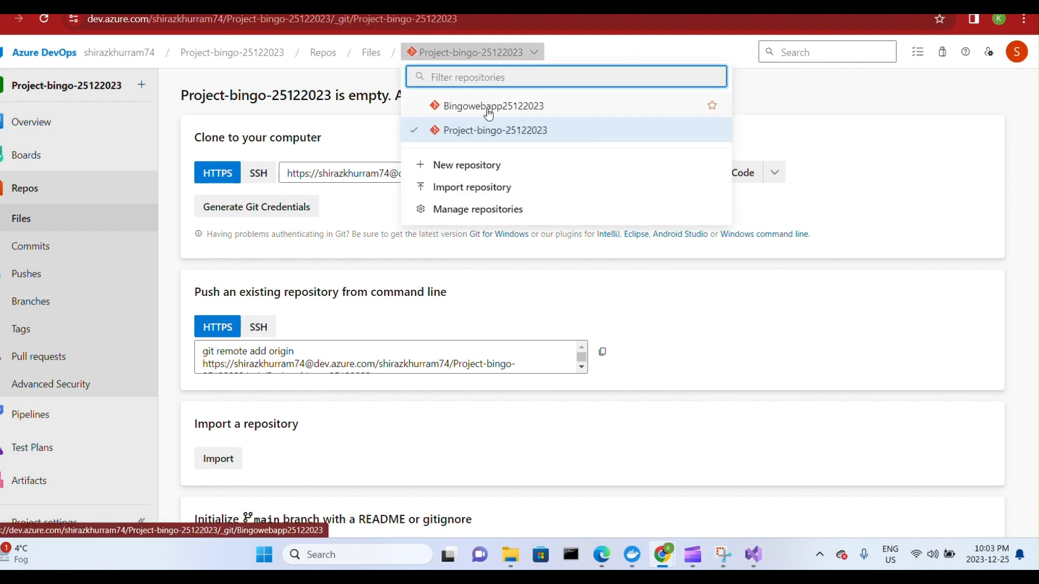
{"action": "left_click", "coordinate": [489, 111]}
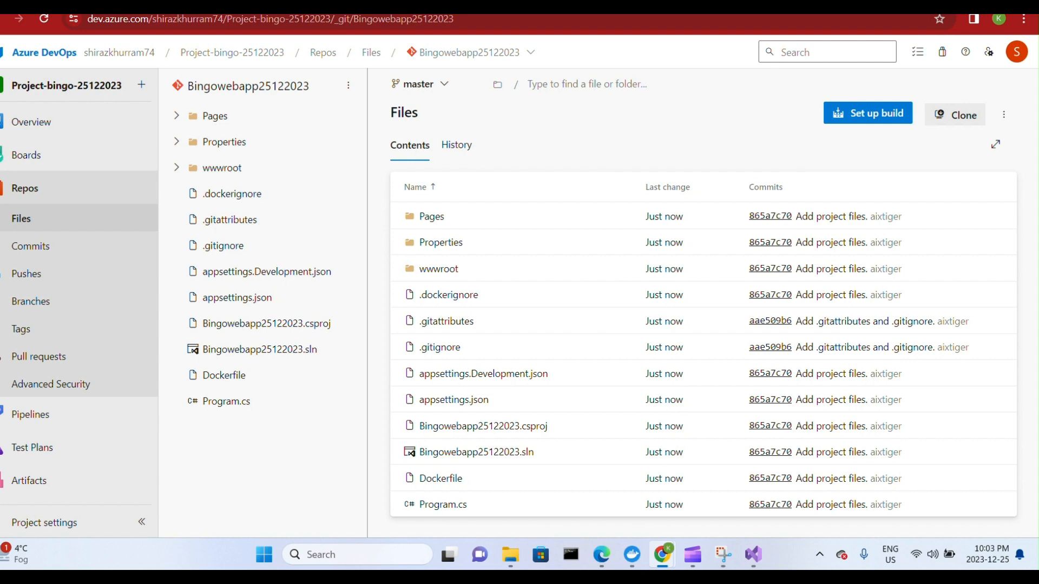
Switch to Visual Studio and replace "a" with "second" before "simple test" in the link text on line 9 of Index.cshtml
{"action": "left_click", "coordinate": [754, 555]}
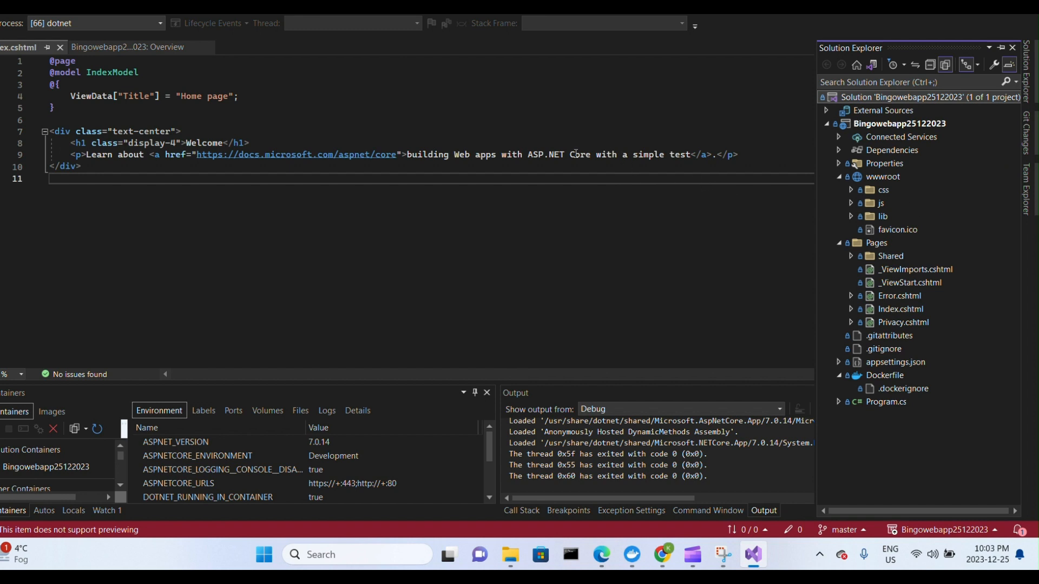
{"action": "left_click", "coordinate": [595, 156]}
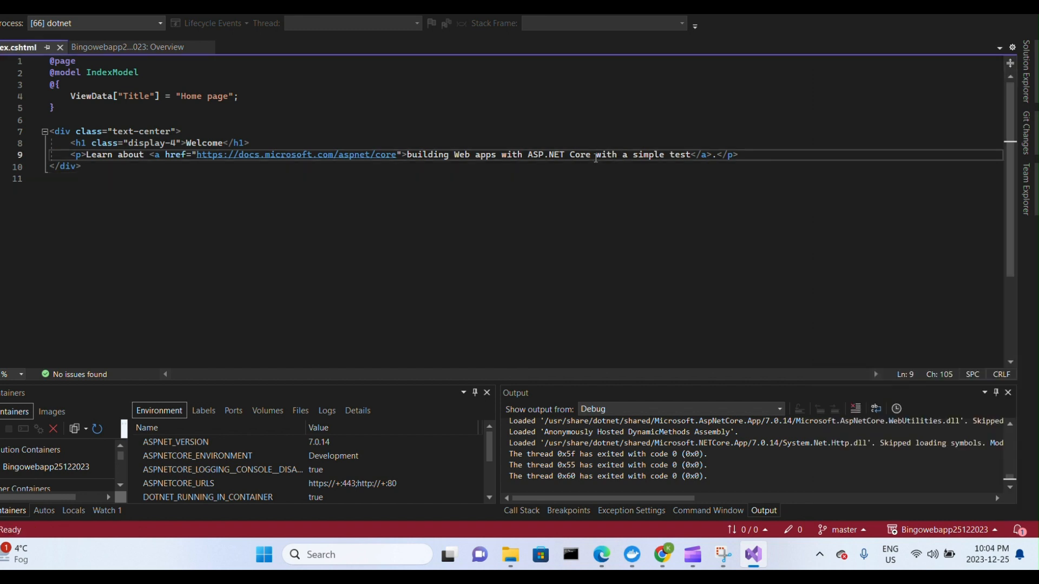
{"action": "key", "text": "ctrl+Right"}
{"action": "key", "text": "BackSpace"}
{"action": "type", "text": "sec"}
{"action": "type", "text": "ond"}
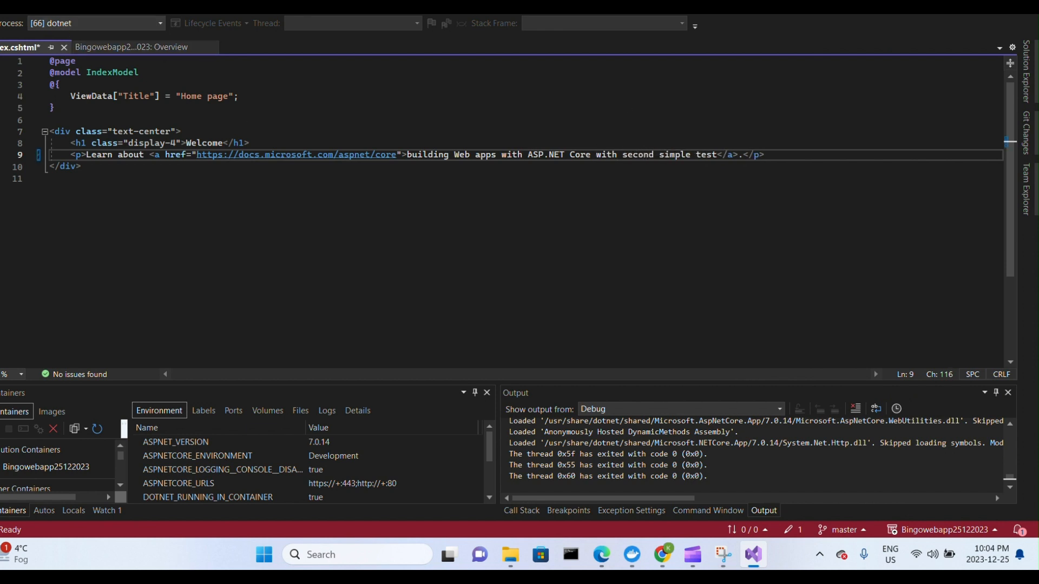
Open the Git Changes view for the solution and enter the commit message "This is our second test of code change"
{"action": "left_click", "coordinate": [6, 3]}
{"action": "left_click", "coordinate": [61, 50]}
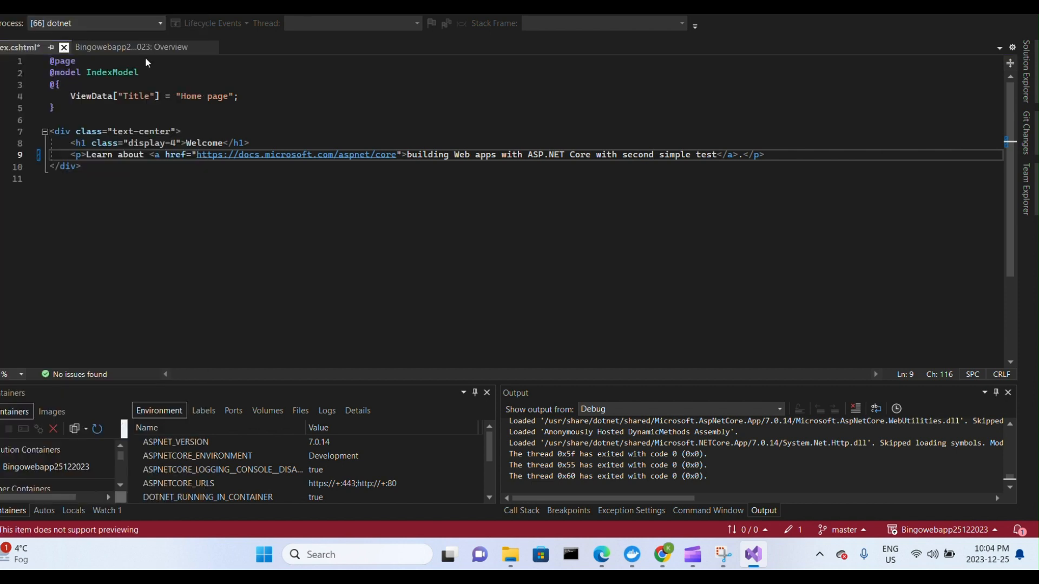
{"action": "right_click", "coordinate": [904, 94]}
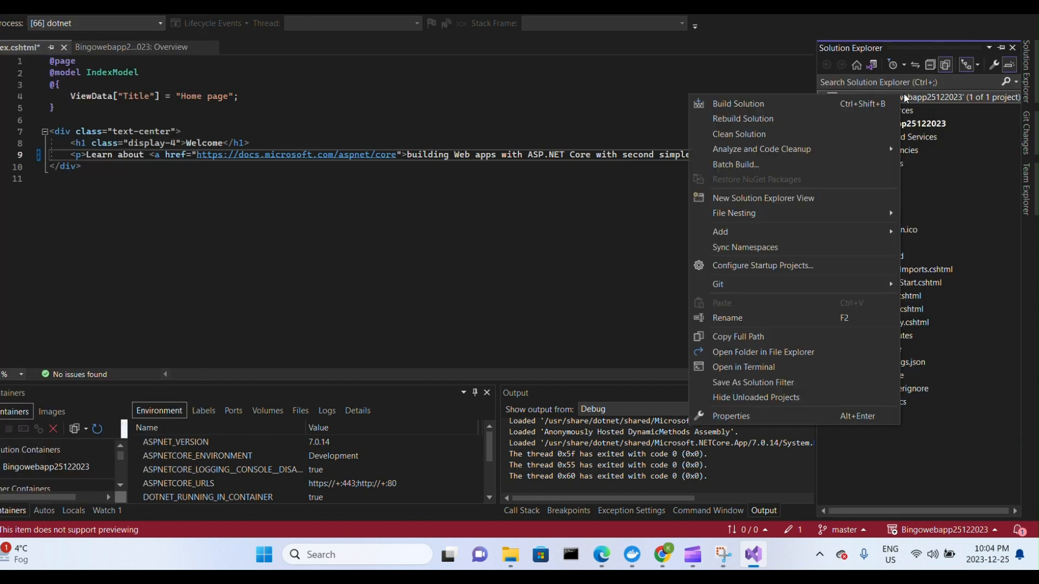
{"action": "mouse_move", "coordinate": [818, 283]}
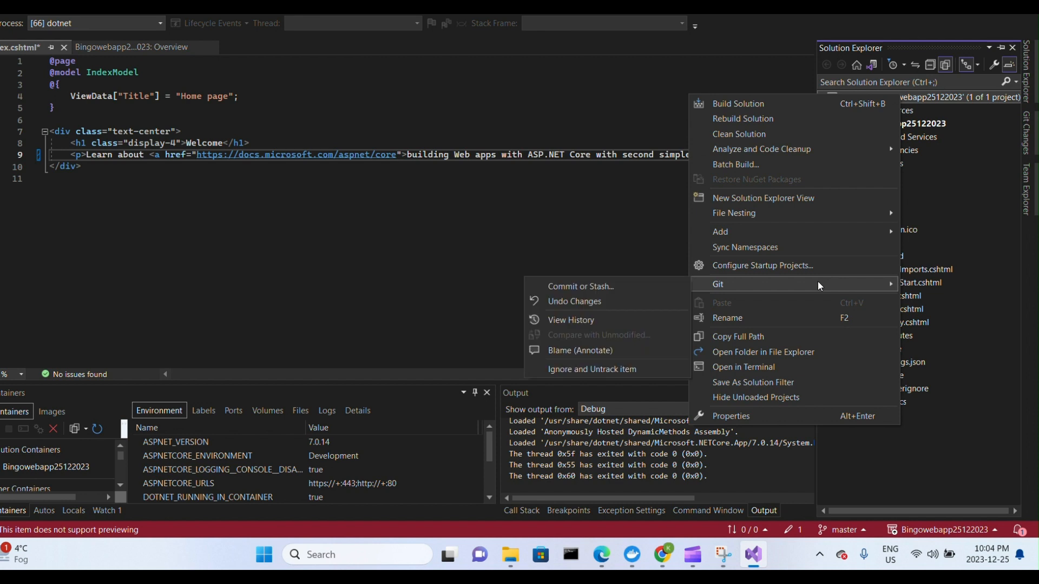
{"action": "left_click", "coordinate": [638, 286]}
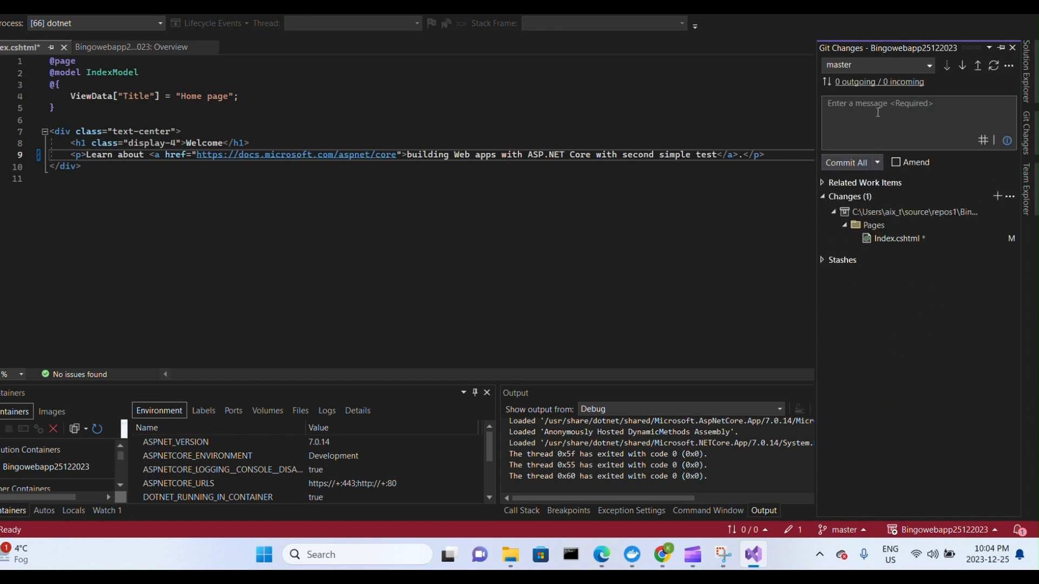
{"action": "left_click", "coordinate": [877, 112]}
{"action": "type", "text": "This is our second test of code change"}
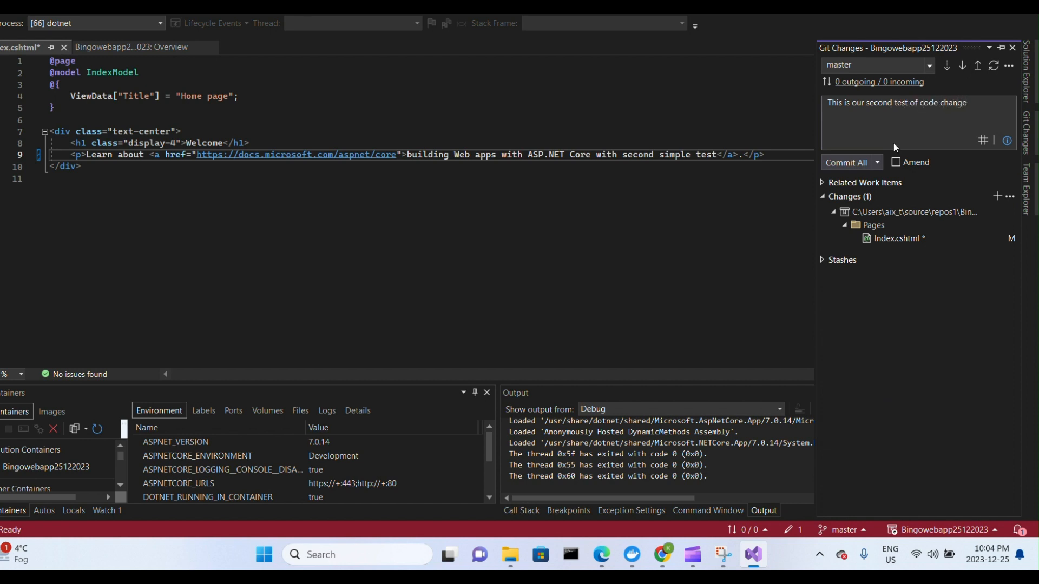
Save Index.cshtml while committing all changes, and sync the commit with the remote repository
{"action": "left_click", "coordinate": [848, 163]}
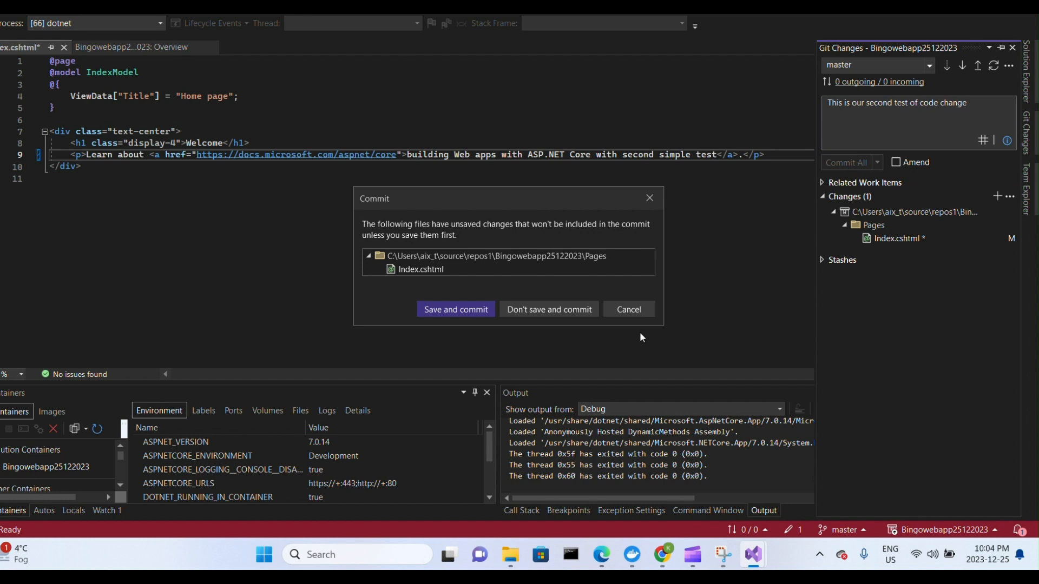
{"action": "left_click", "coordinate": [467, 310]}
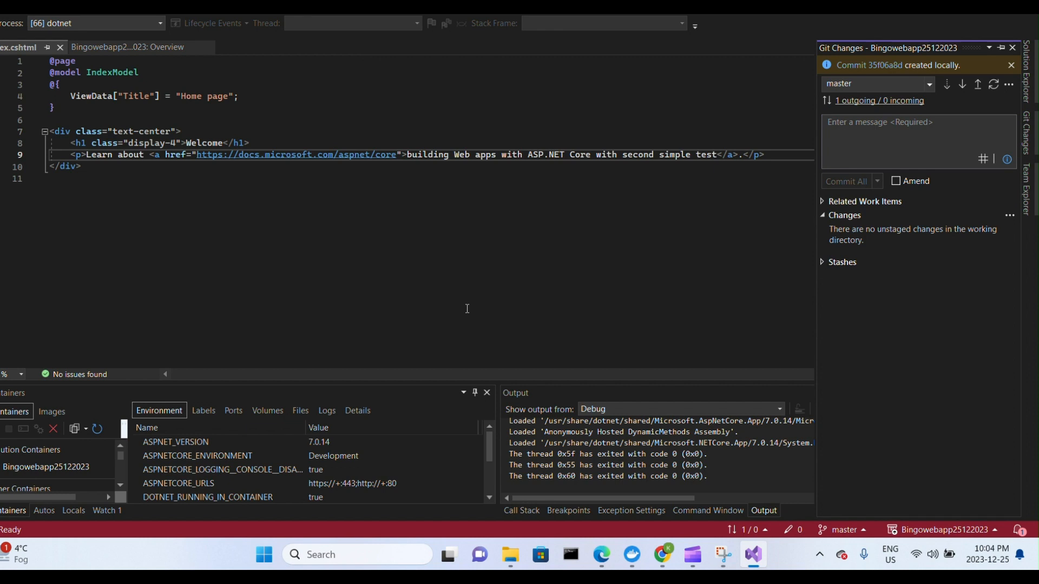
{"action": "left_click", "coordinate": [993, 85]}
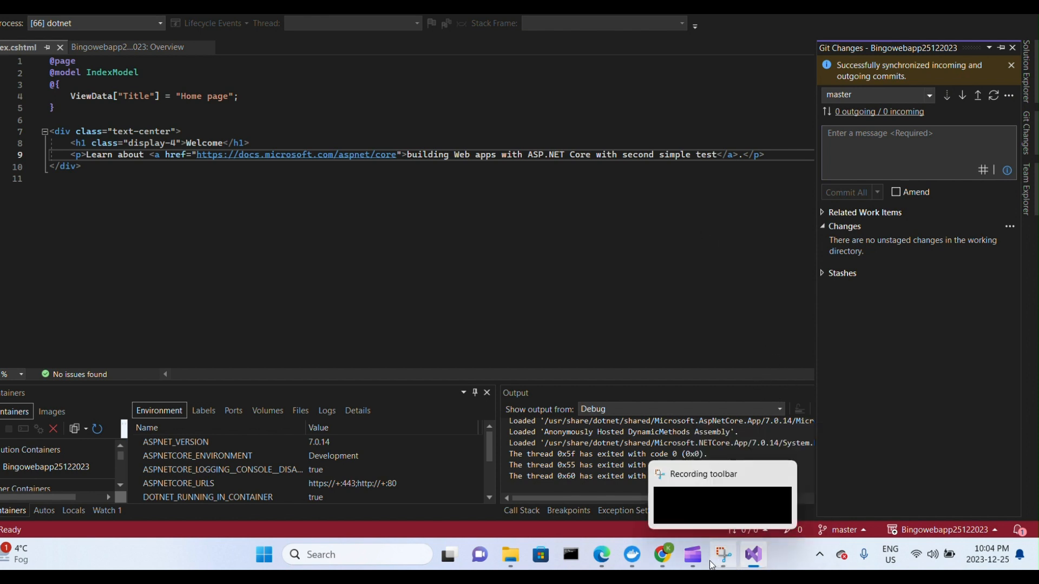
Switch to Azure DevOps in Chrome and reload the files of the Bingowebapp25122023 repository
{"action": "mouse_move", "coordinate": [742, 565]}
{"action": "mouse_move", "coordinate": [660, 562]}
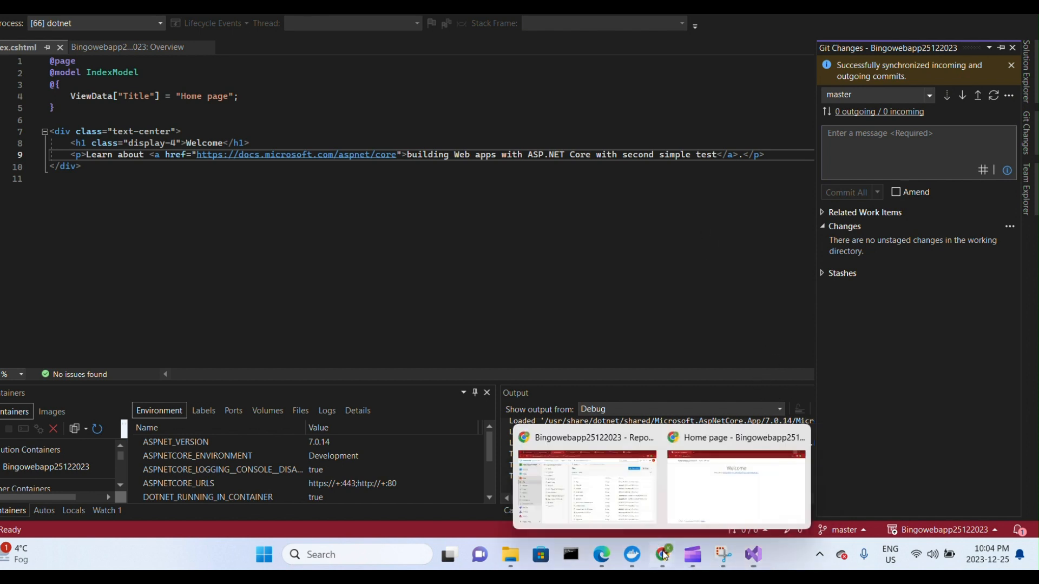
{"action": "left_click", "coordinate": [624, 510]}
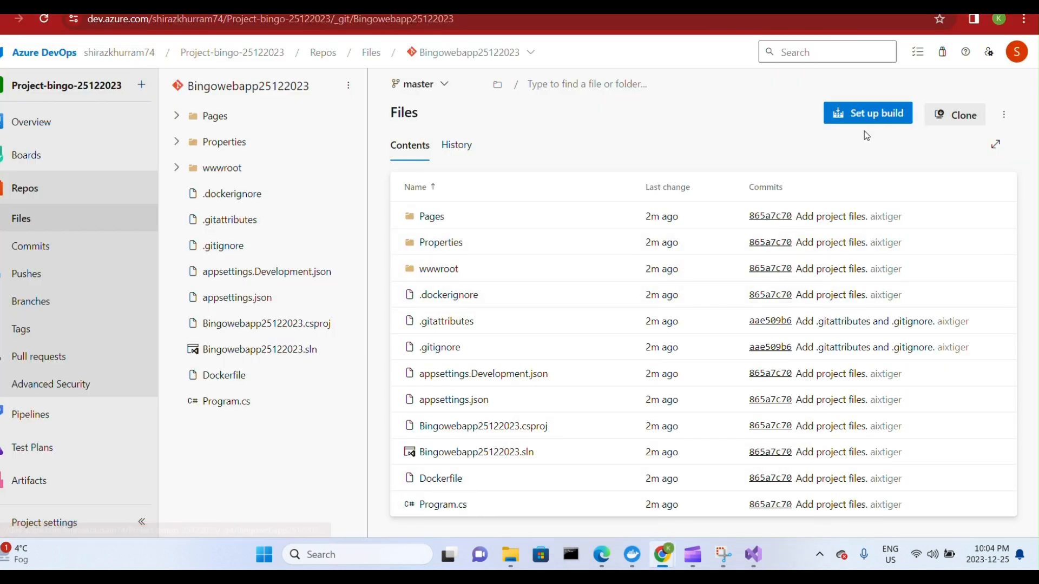
{"action": "left_click", "coordinate": [483, 17]}
{"action": "key", "text": "Return"}
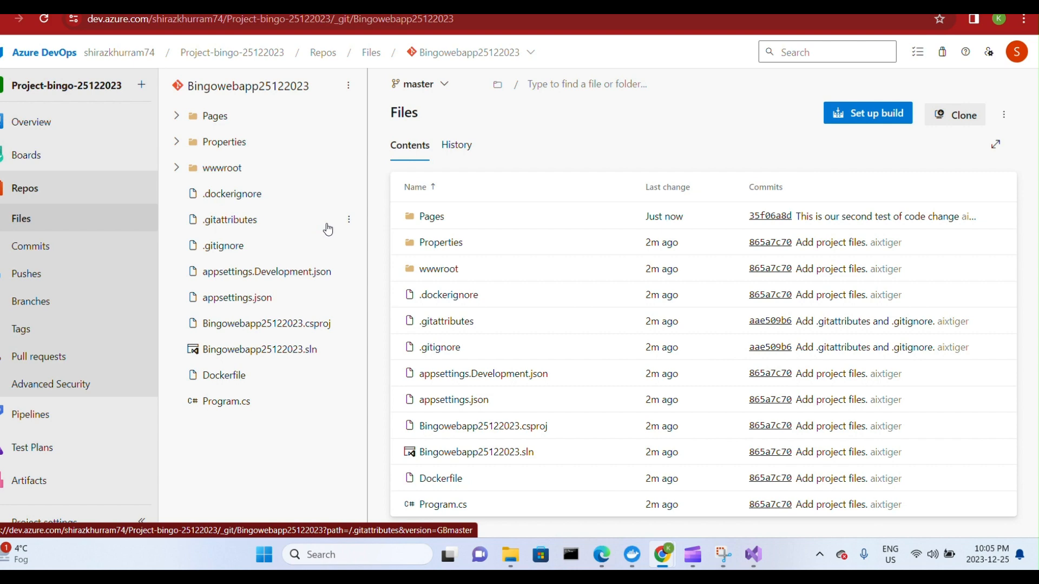
Return to Visual Studio, bring up the project's Overview page and start publishing Bingowebapp25122023
{"action": "left_click", "coordinate": [759, 559]}
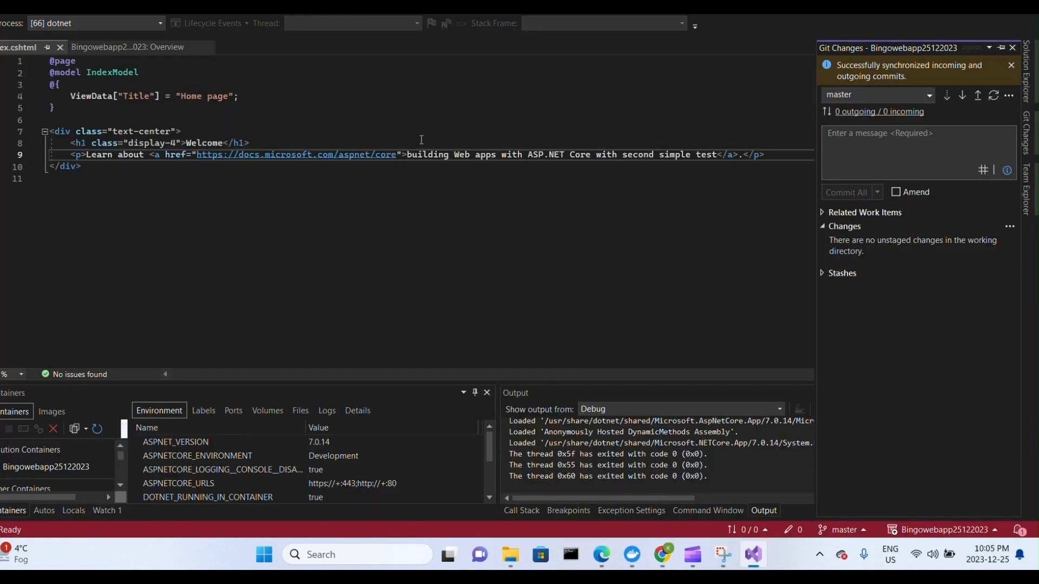
{"action": "key", "text": "alt+b"}
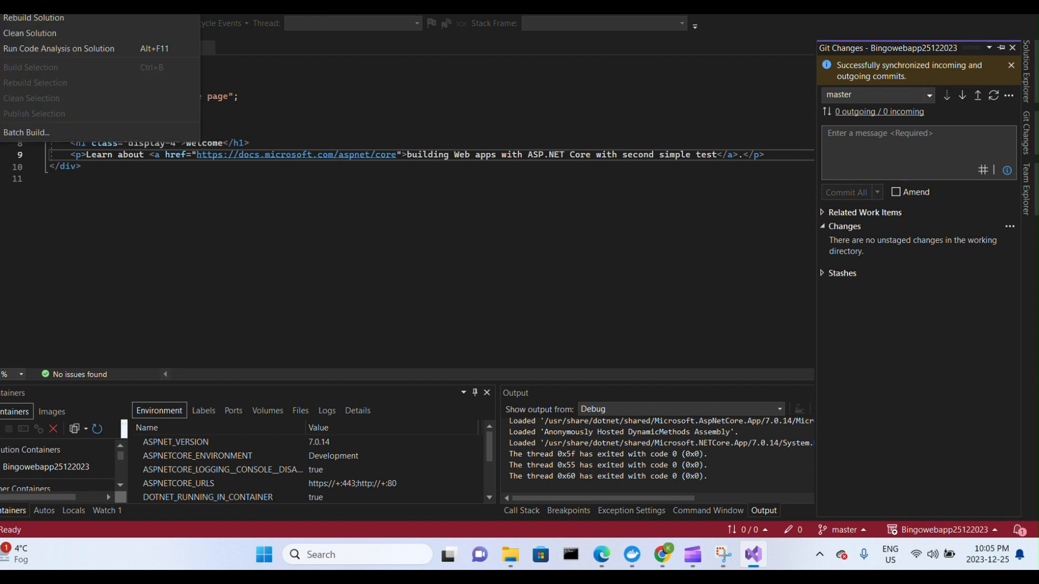
{"action": "left_click", "coordinate": [130, 219]}
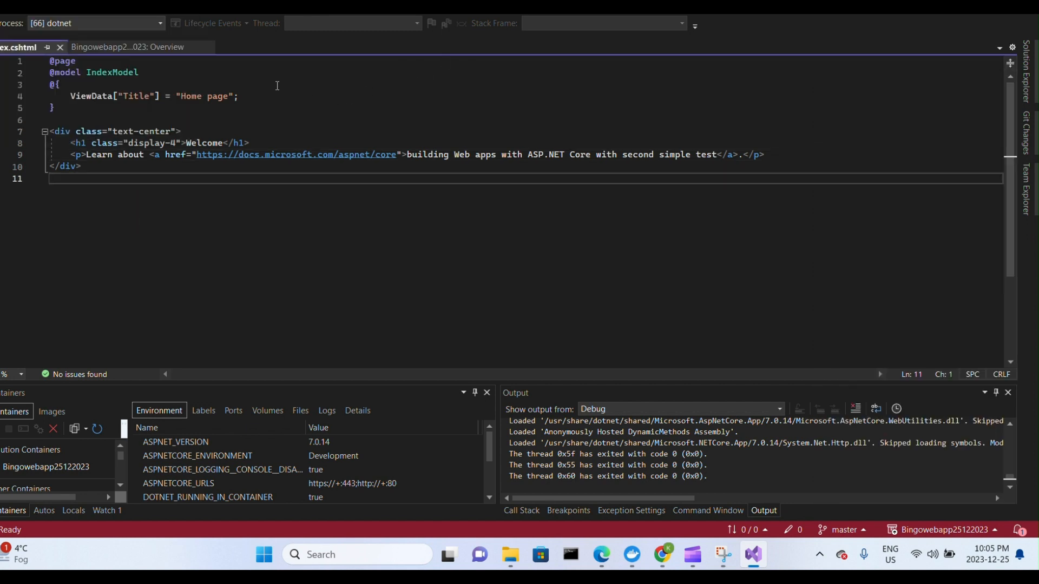
{"action": "left_click", "coordinate": [130, 49]}
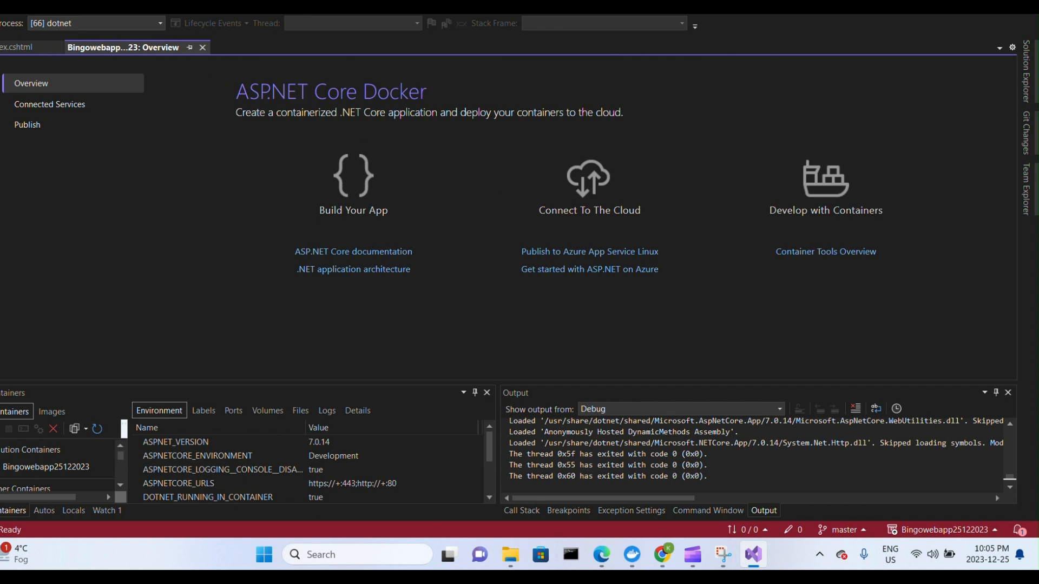
{"action": "key", "text": "alt+f"}
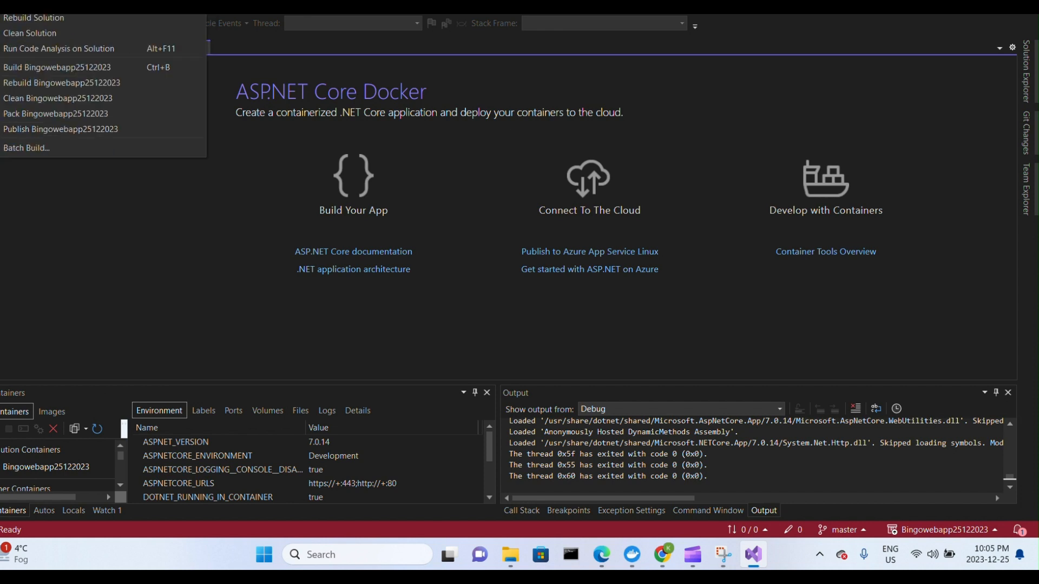
{"action": "left_click", "coordinate": [83, 128]}
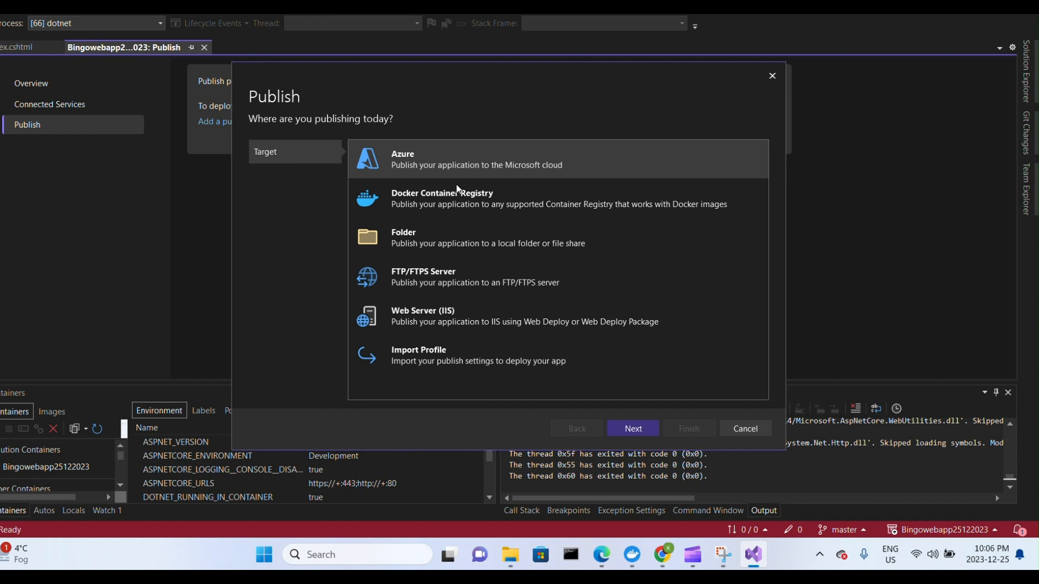
Choose Azure as the publish target and Azure App Service (Windows) as the specific target
{"action": "left_click", "coordinate": [635, 433]}
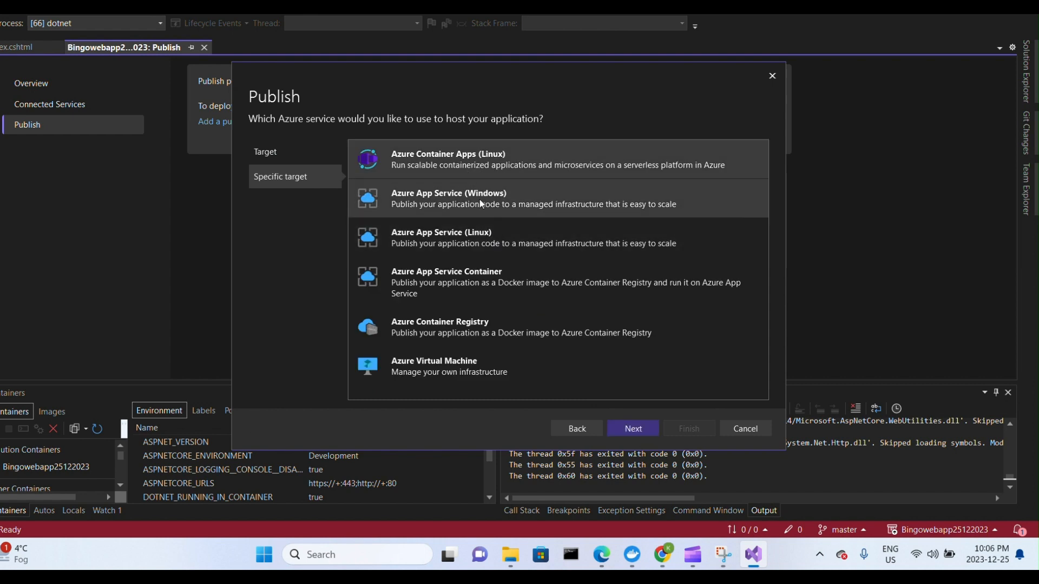
{"action": "left_click", "coordinate": [477, 203]}
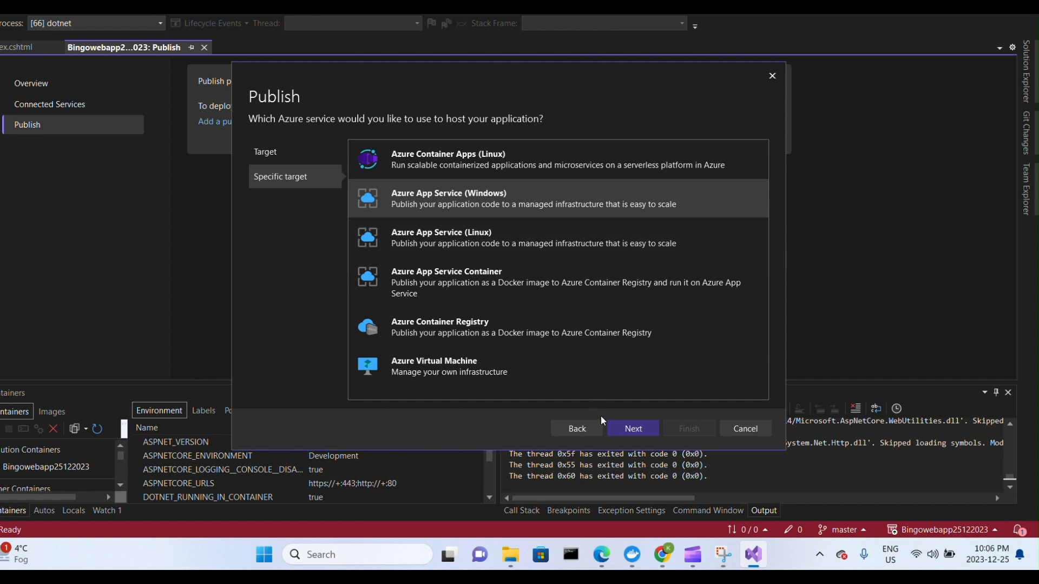
{"action": "left_click", "coordinate": [631, 427]}
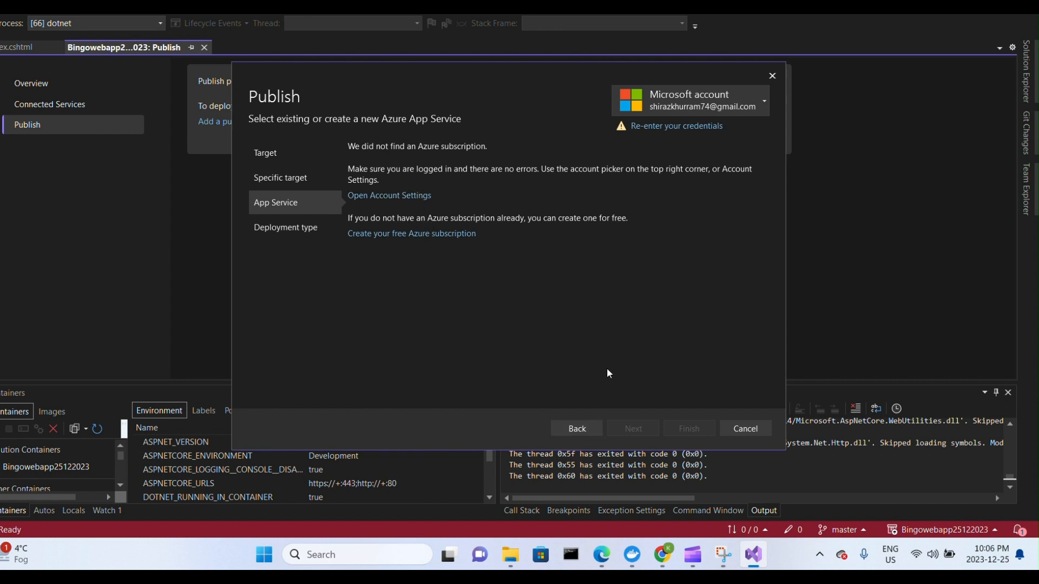
Re-enter the credentials for the Microsoft account with the listed directory selected, and try to sign in with the account password
{"action": "left_click", "coordinate": [695, 126]}
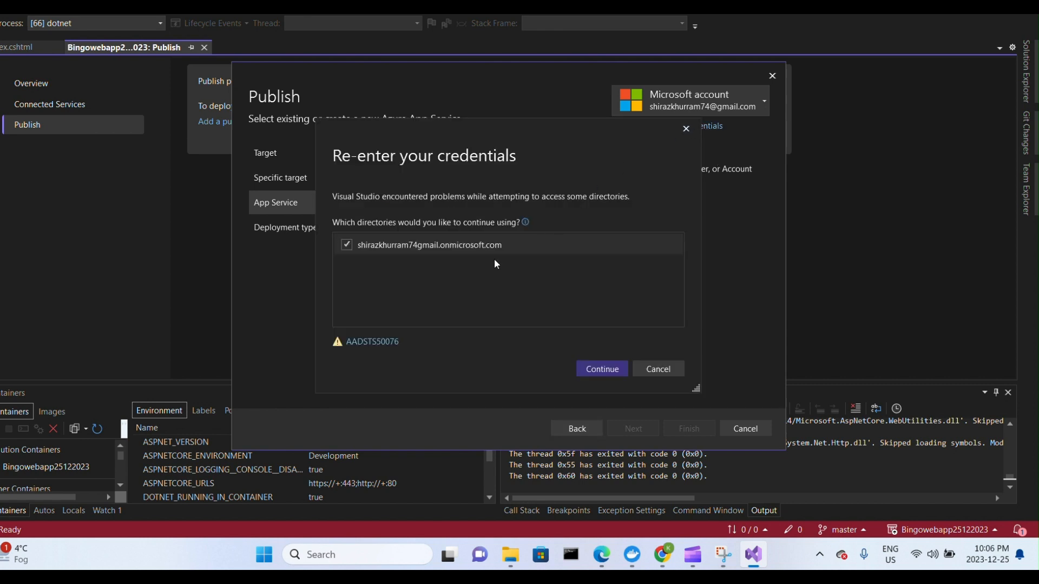
{"action": "left_click", "coordinate": [593, 368]}
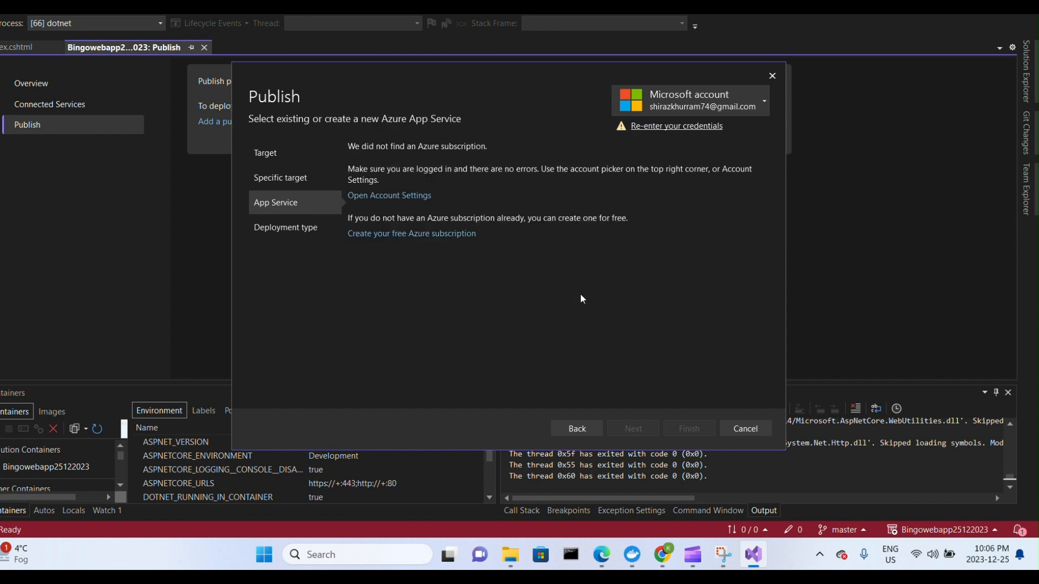
{"action": "left_click", "coordinate": [405, 197]}
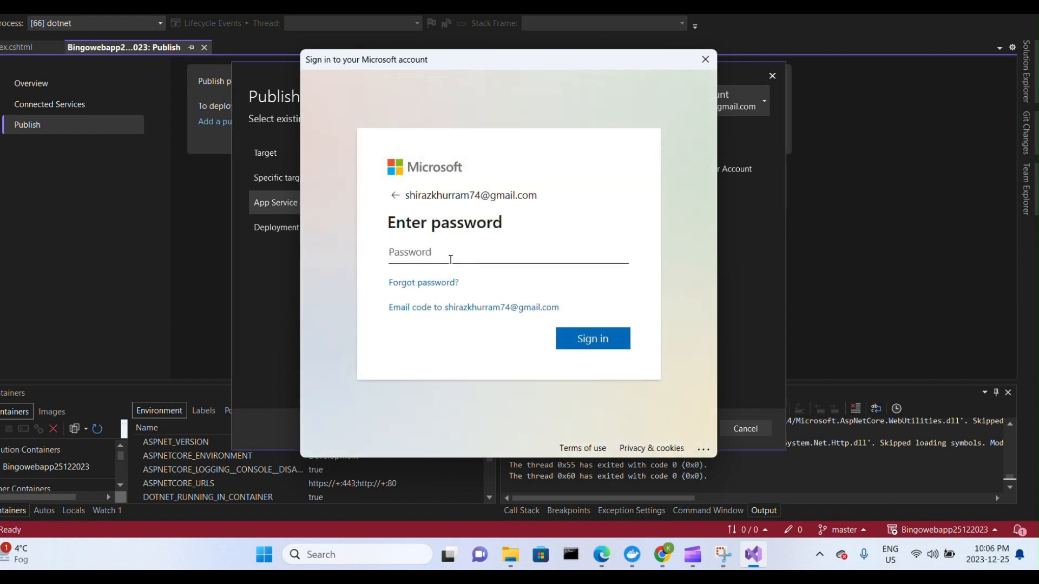
{"action": "type", "text": "•••••••••••••"}
{"action": "left_click", "coordinate": [603, 339]}
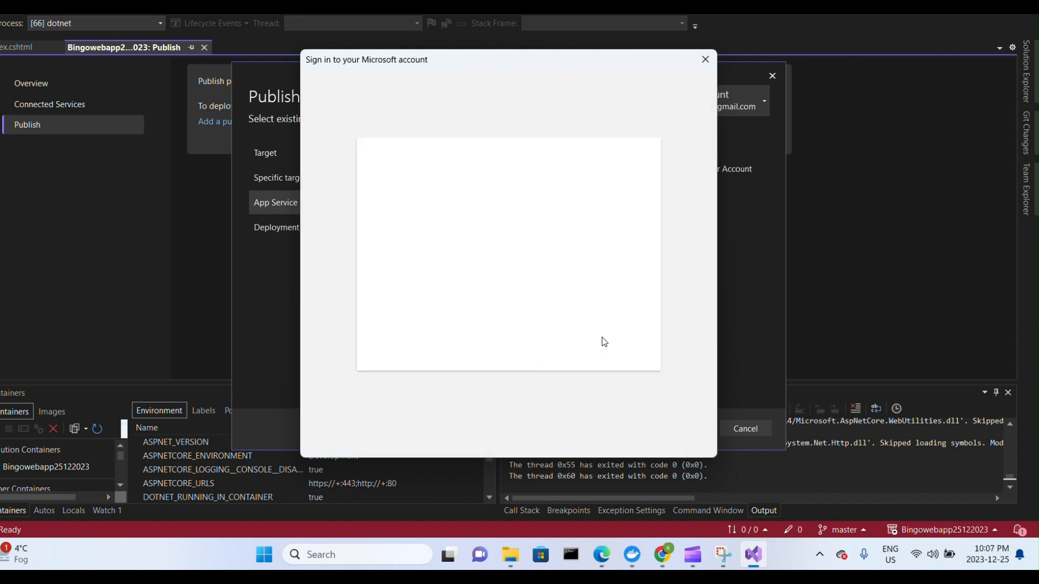
Enter the Microsoft account password again and submit the sign-in
{"action": "left_click", "coordinate": [503, 272]}
{"action": "type", "text": "•••"}
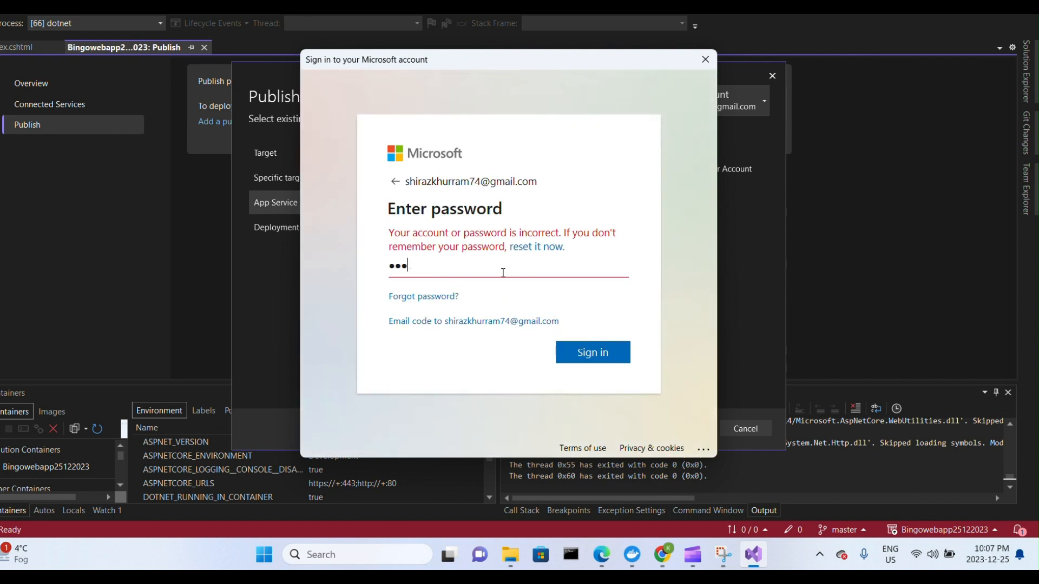
{"action": "type", "text": "•••••••"}
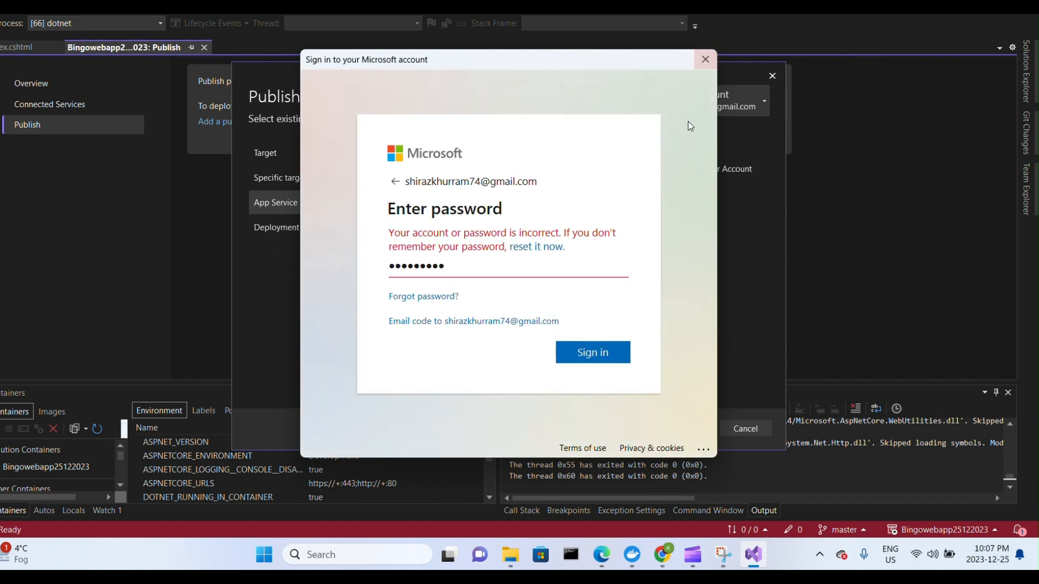
{"action": "left_click", "coordinate": [594, 354]}
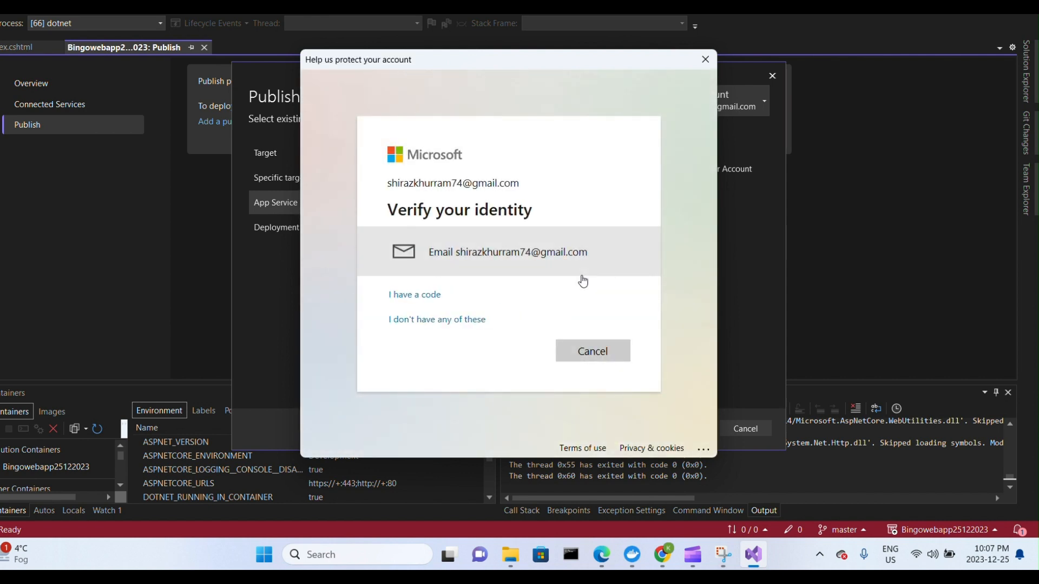
Request an identity verification code by e-mail, enter the verification code and verify it
{"action": "left_click", "coordinate": [490, 263]}
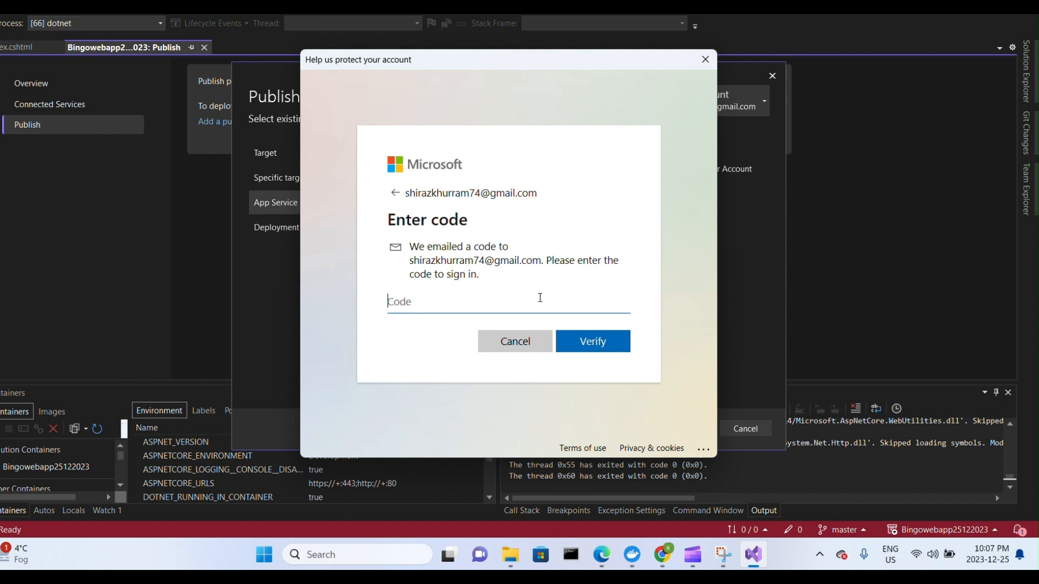
{"action": "left_click", "coordinate": [584, 341]}
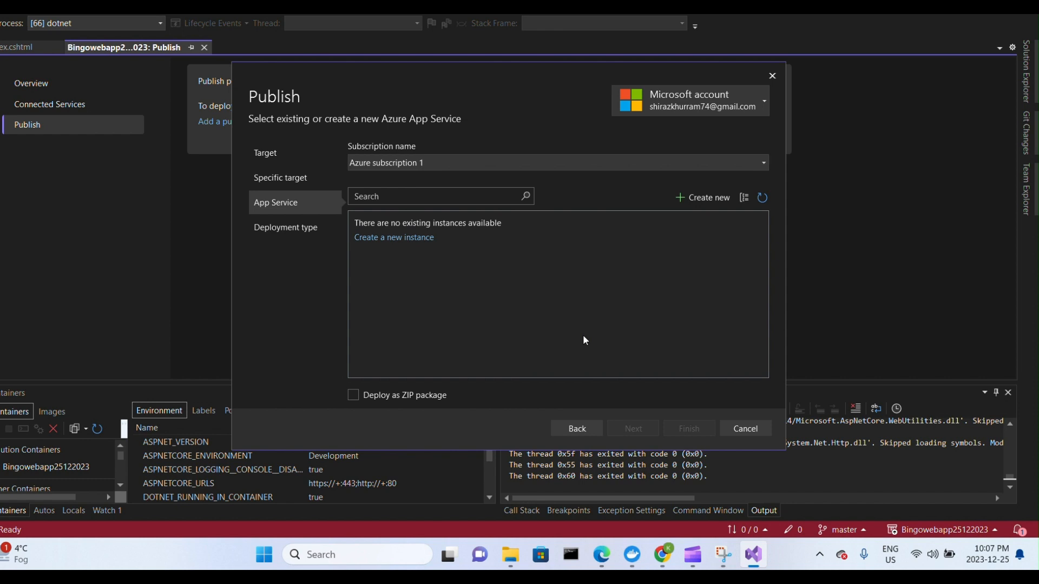
Begin a new App Service (Windows) instance and set its resource group to testRG (Central India)
{"action": "left_click", "coordinate": [416, 238]}
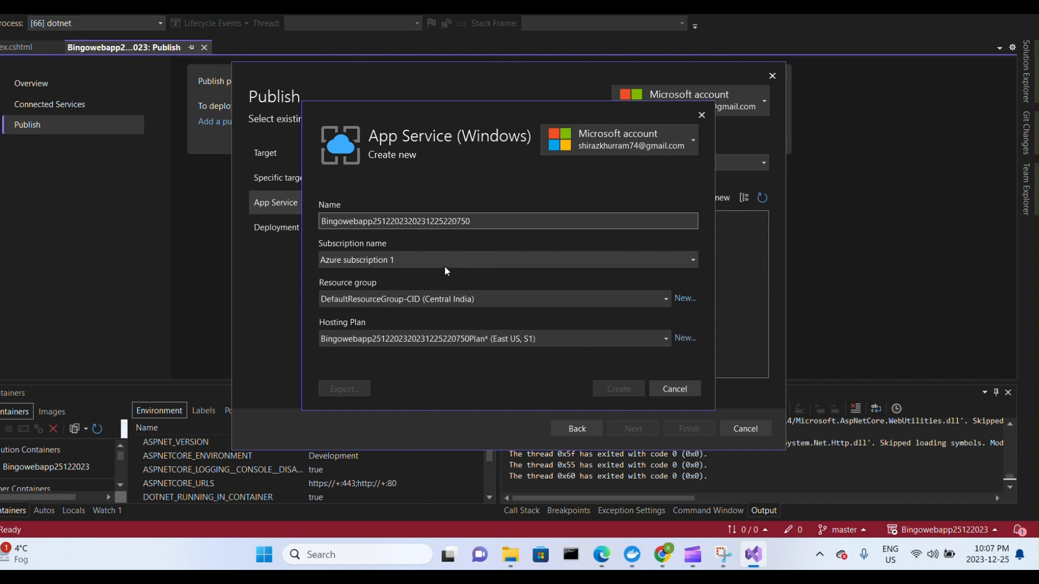
{"action": "left_click", "coordinate": [465, 298]}
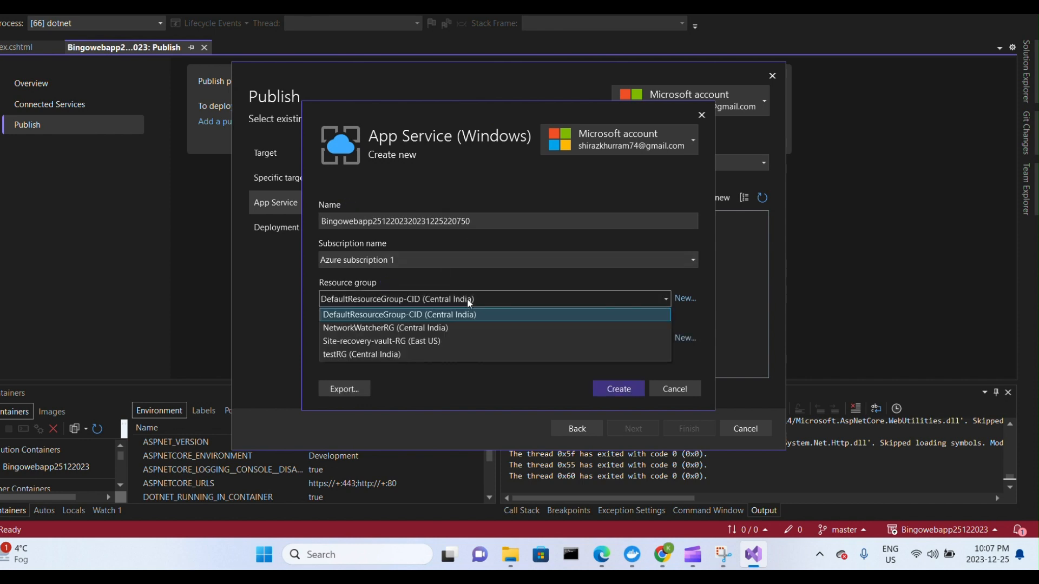
{"action": "left_click", "coordinate": [404, 354]}
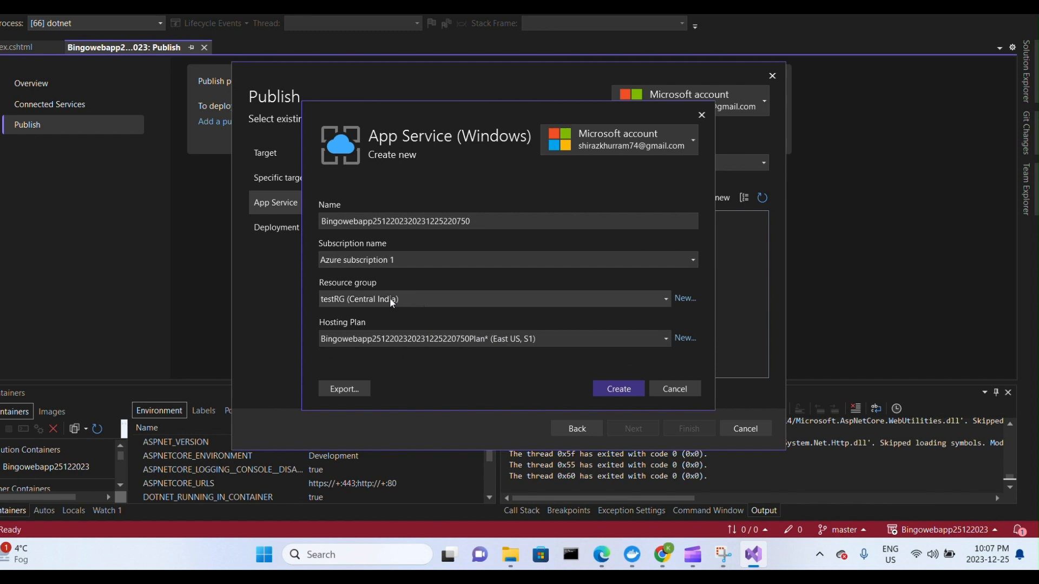
Start a new hosting plan for the App Service and set its location to Central India
{"action": "left_click", "coordinate": [500, 341]}
{"action": "left_click", "coordinate": [500, 340]}
{"action": "left_click", "coordinate": [685, 338]}
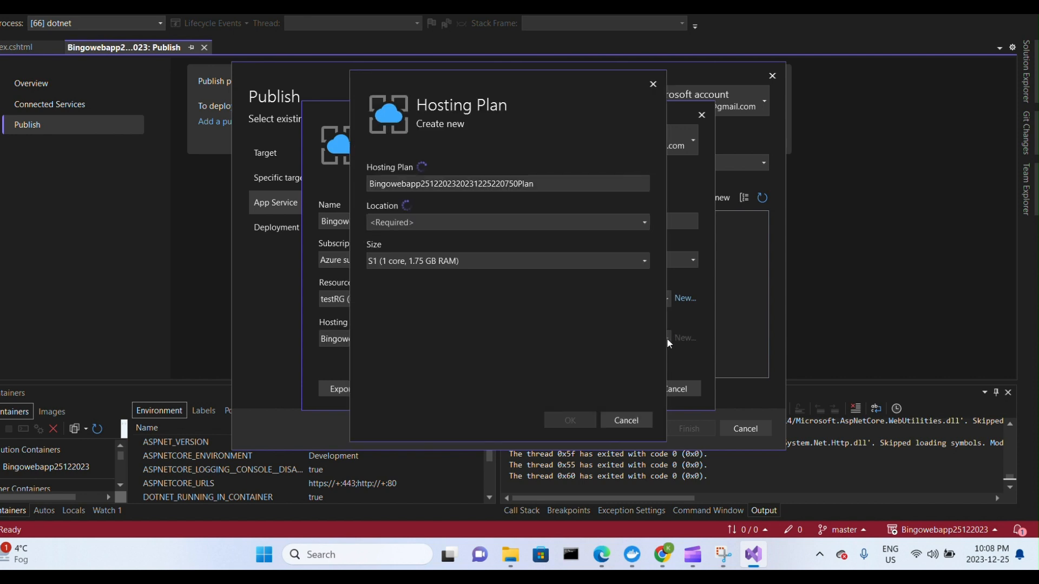
{"action": "left_click", "coordinate": [476, 224]}
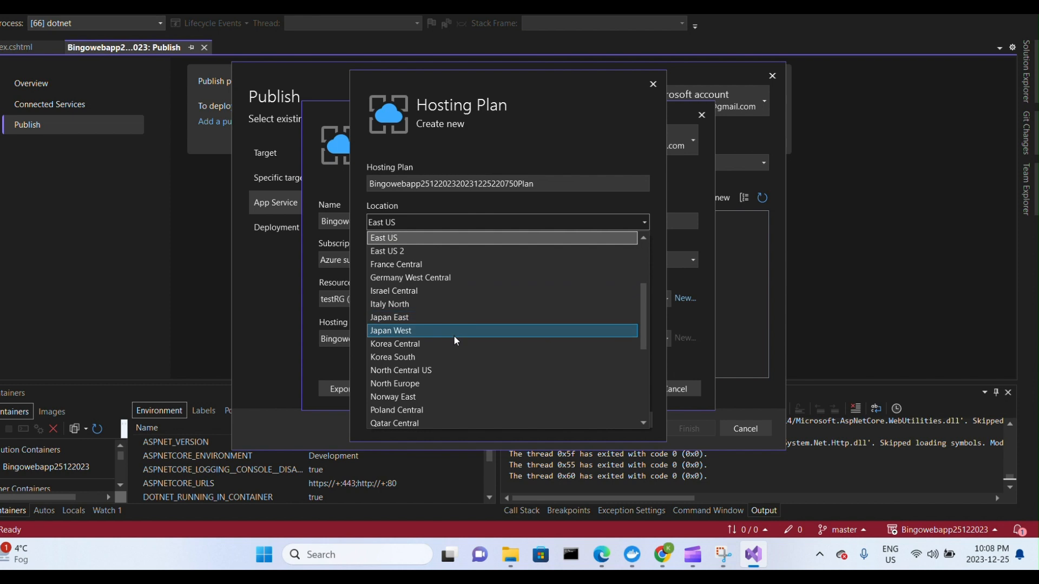
{"action": "scroll", "coordinate": [454, 338], "scroll_direction": "down", "scroll_amount": 2}
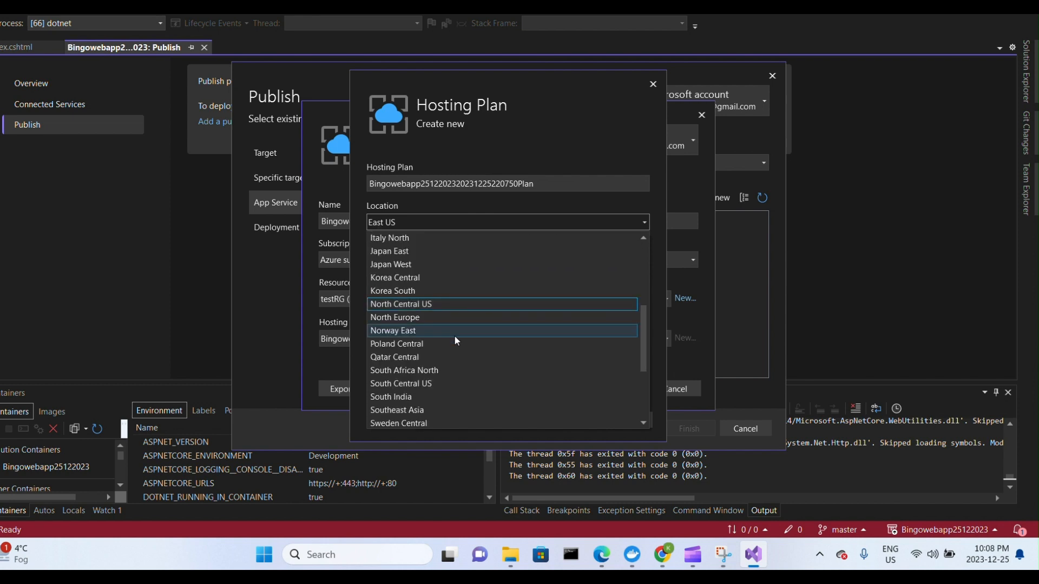
{"action": "scroll", "coordinate": [453, 336], "scroll_direction": "down", "scroll_amount": 1}
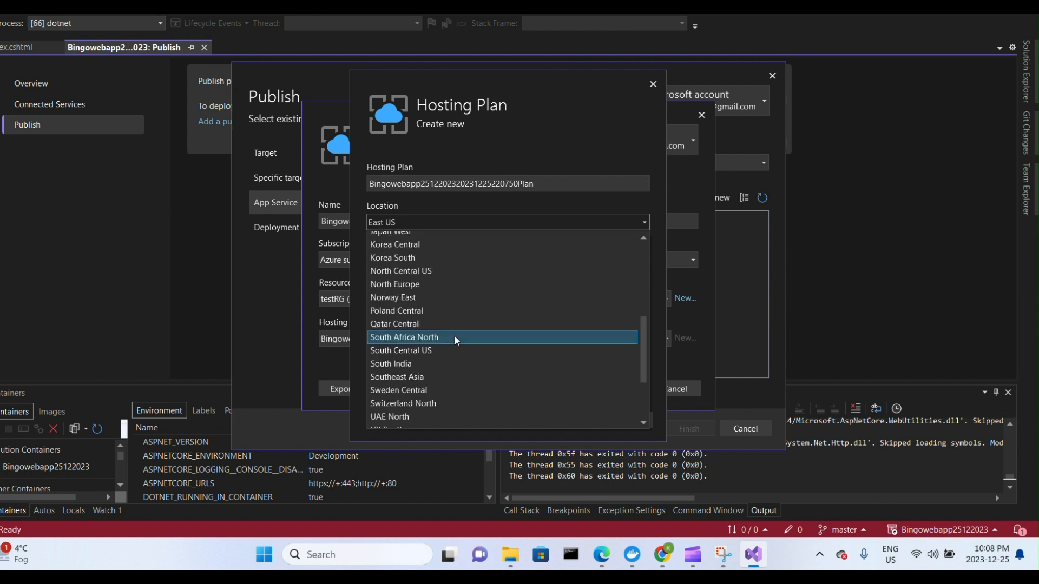
{"action": "scroll", "coordinate": [455, 336], "scroll_direction": "up", "scroll_amount": 3}
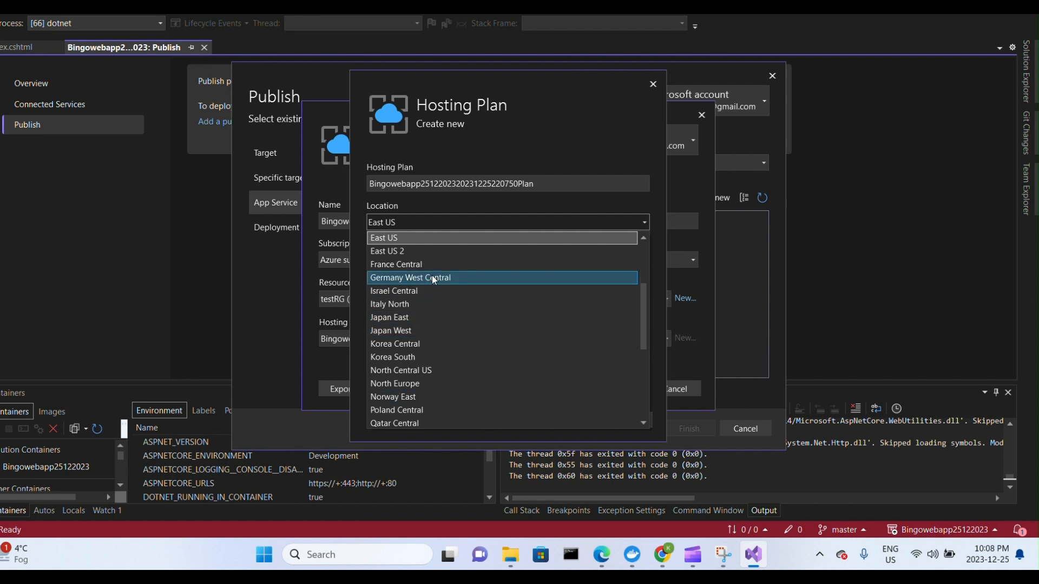
{"action": "scroll", "coordinate": [436, 295], "scroll_direction": "down", "scroll_amount": 4}
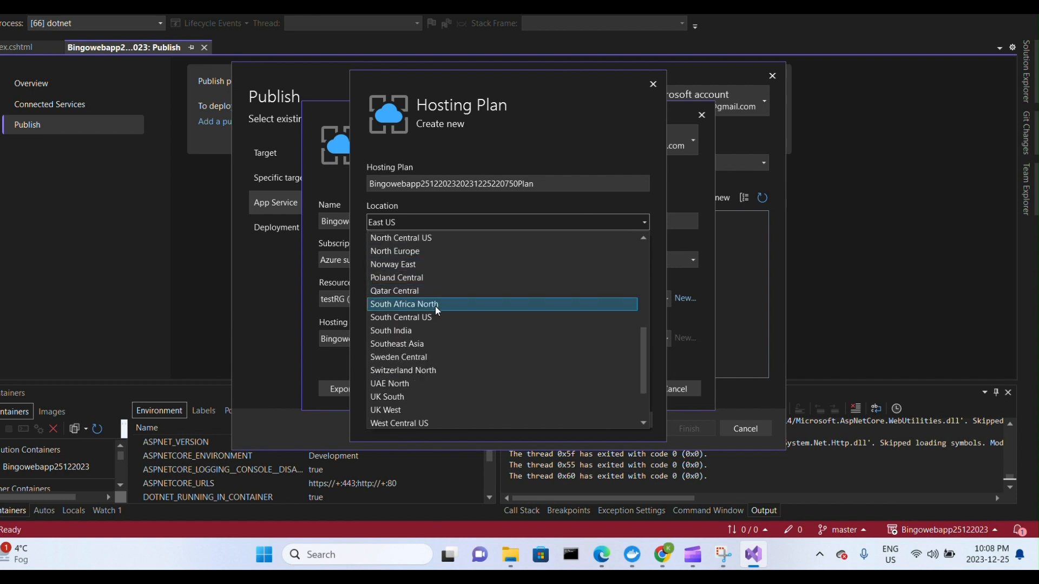
{"action": "scroll", "coordinate": [433, 346], "scroll_direction": "down", "scroll_amount": 2}
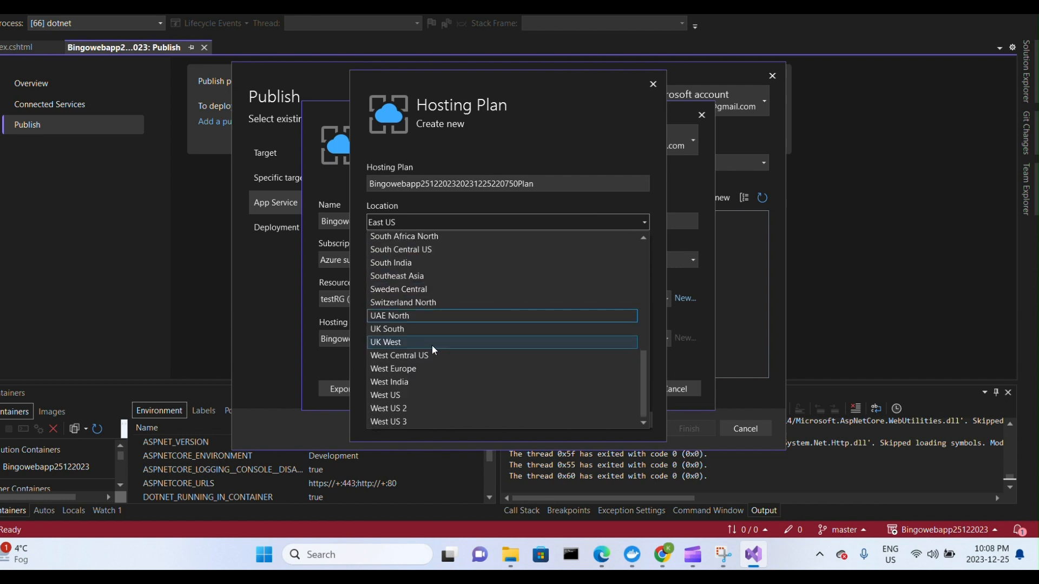
{"action": "scroll", "coordinate": [432, 346], "scroll_direction": "up", "scroll_amount": 2}
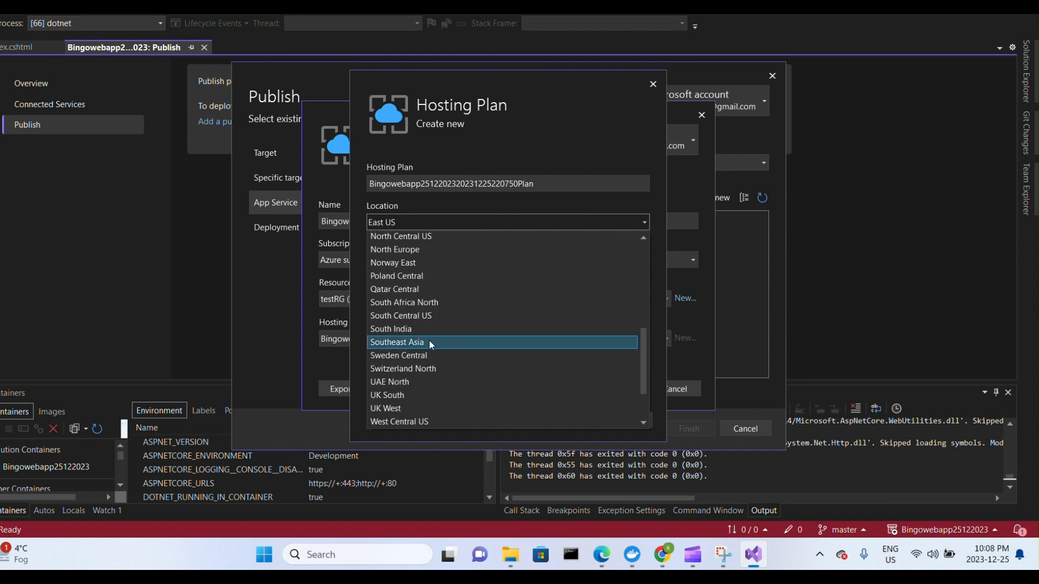
{"action": "scroll", "coordinate": [430, 340], "scroll_direction": "up", "scroll_amount": 1}
{"action": "scroll", "coordinate": [429, 340], "scroll_direction": "up", "scroll_amount": 2}
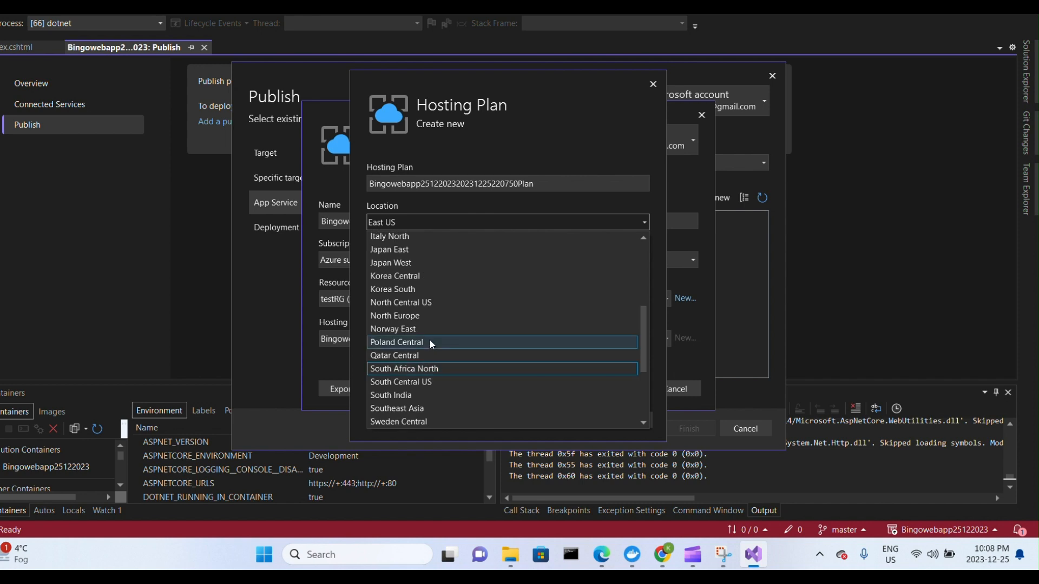
{"action": "scroll", "coordinate": [430, 338], "scroll_direction": "up", "scroll_amount": 2}
{"action": "scroll", "coordinate": [430, 339], "scroll_direction": "up", "scroll_amount": 1}
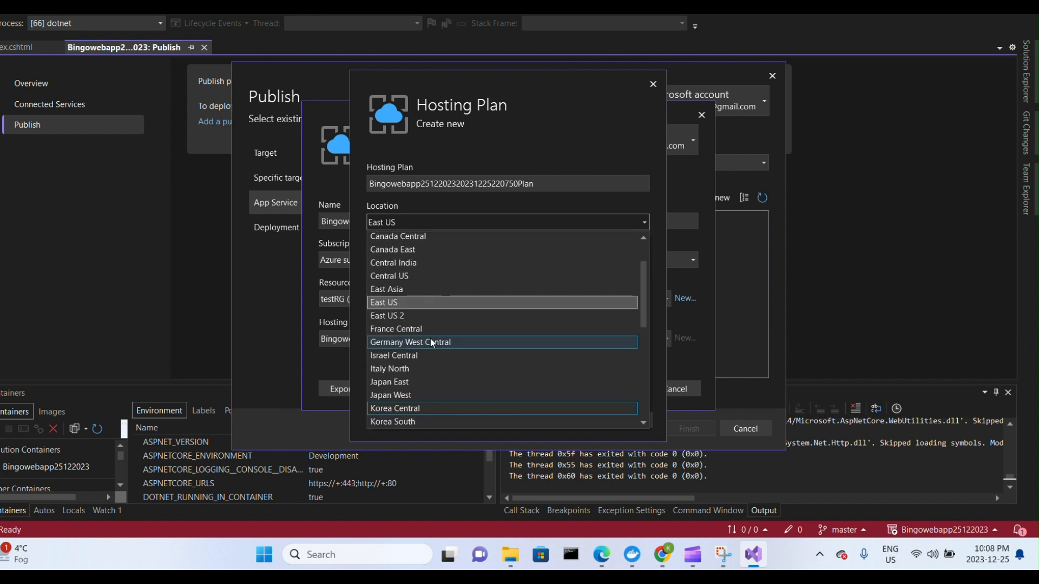
{"action": "left_click", "coordinate": [426, 261]}
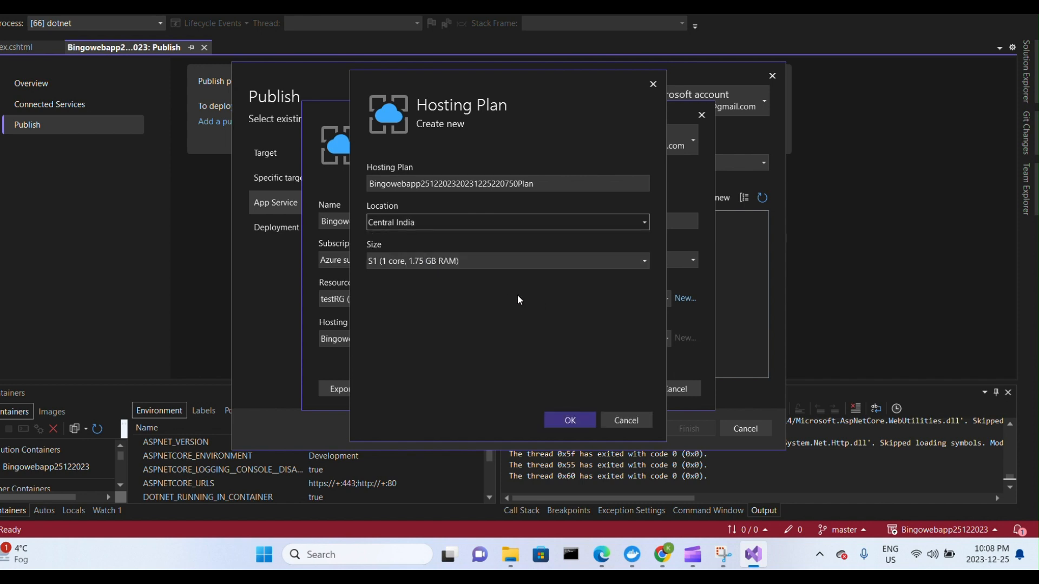
Set the hosting plan size to B1 (1 core, 1.75 GB RAM) and try to create the App Service
{"action": "left_click", "coordinate": [473, 261]}
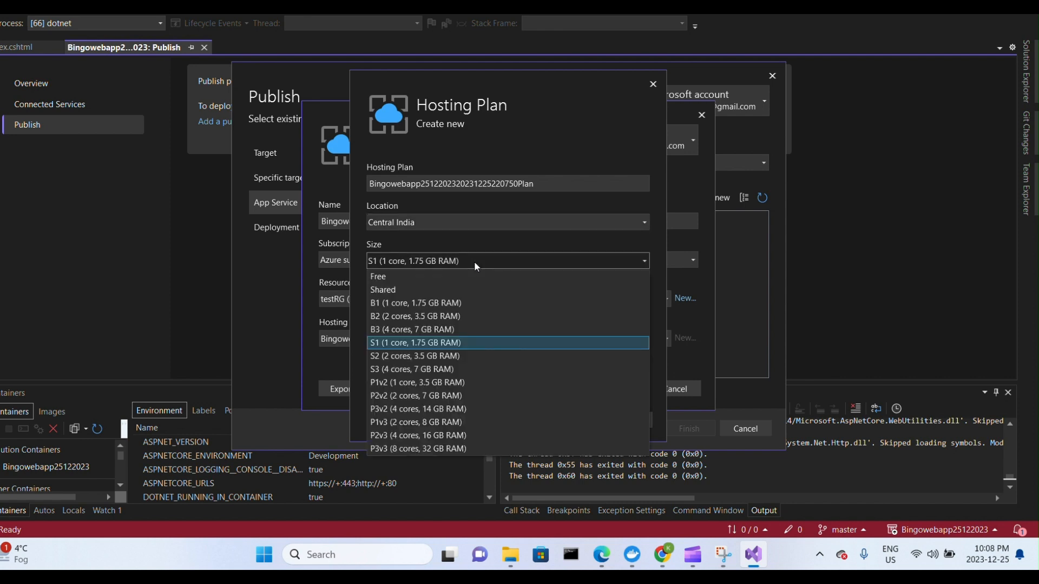
{"action": "left_click", "coordinate": [444, 295]}
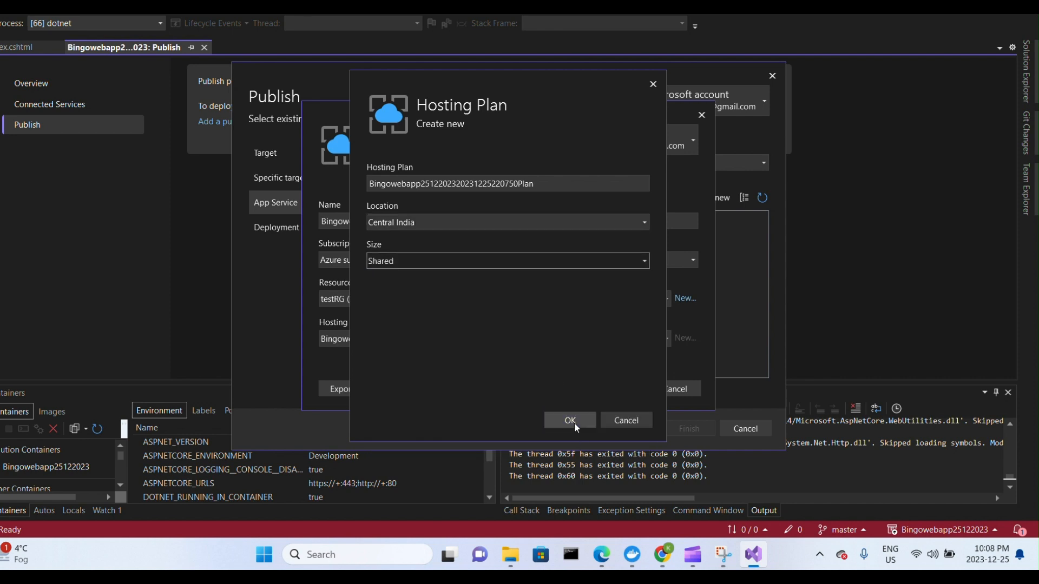
{"action": "left_click", "coordinate": [553, 261]}
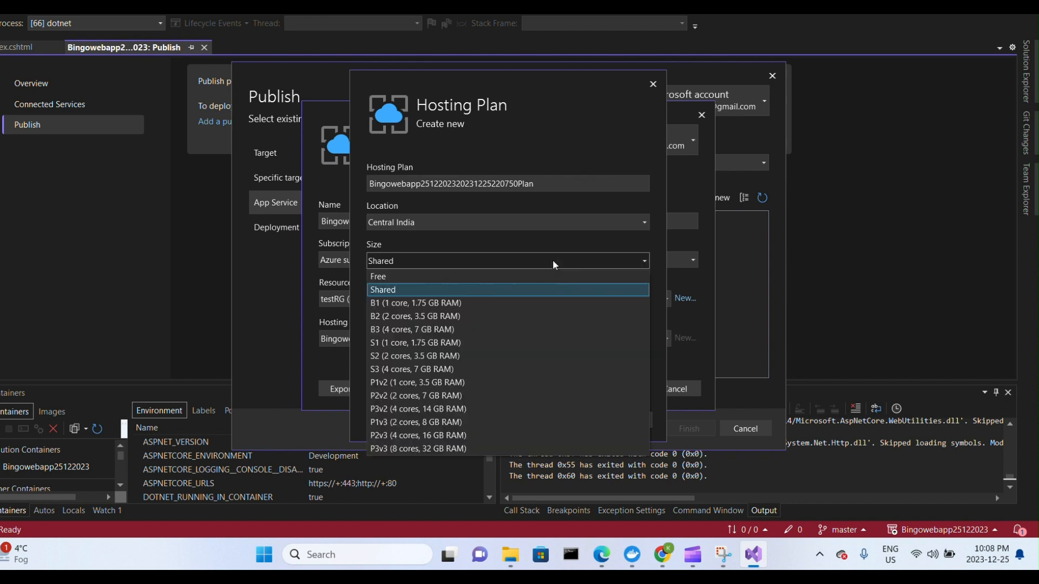
{"action": "left_click", "coordinate": [469, 304]}
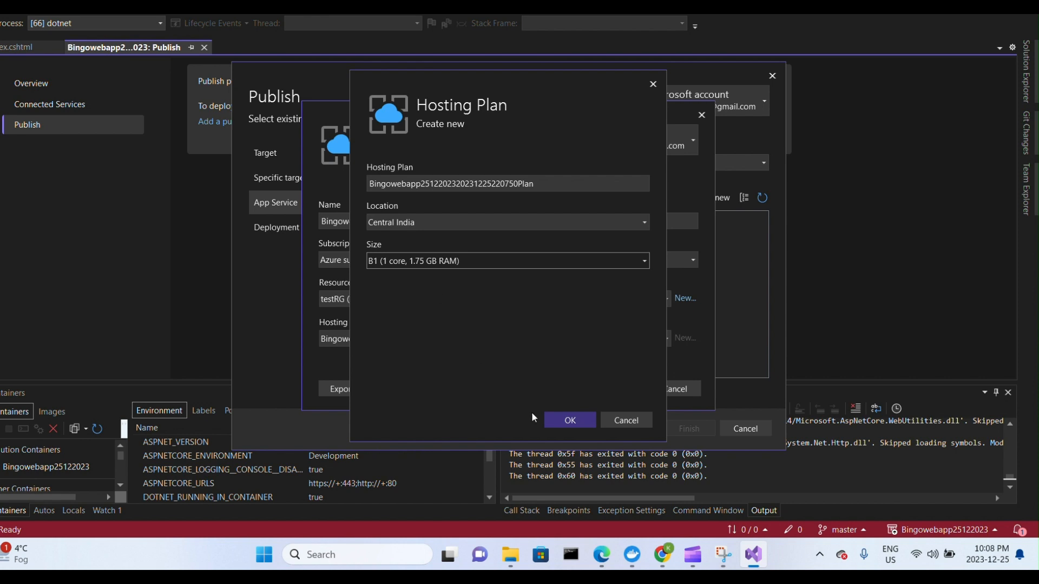
{"action": "left_click", "coordinate": [566, 419]}
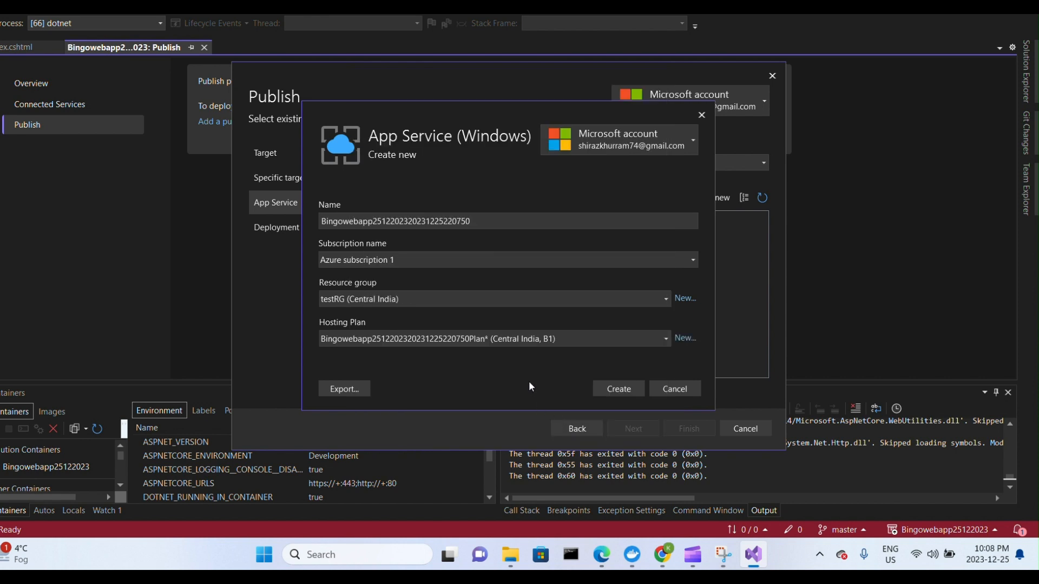
{"action": "left_click", "coordinate": [605, 390]}
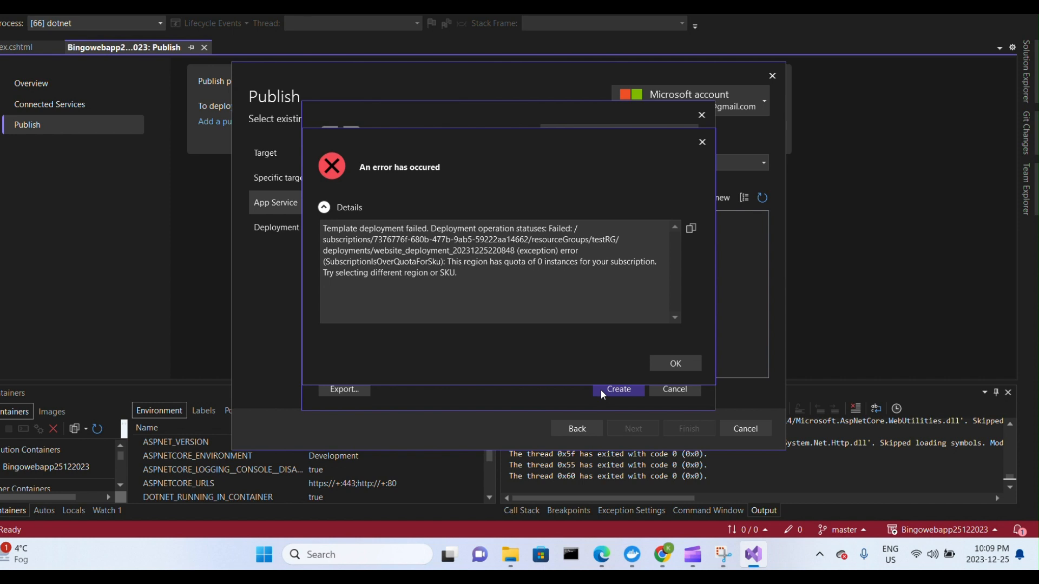
{"action": "left_click", "coordinate": [682, 361]}
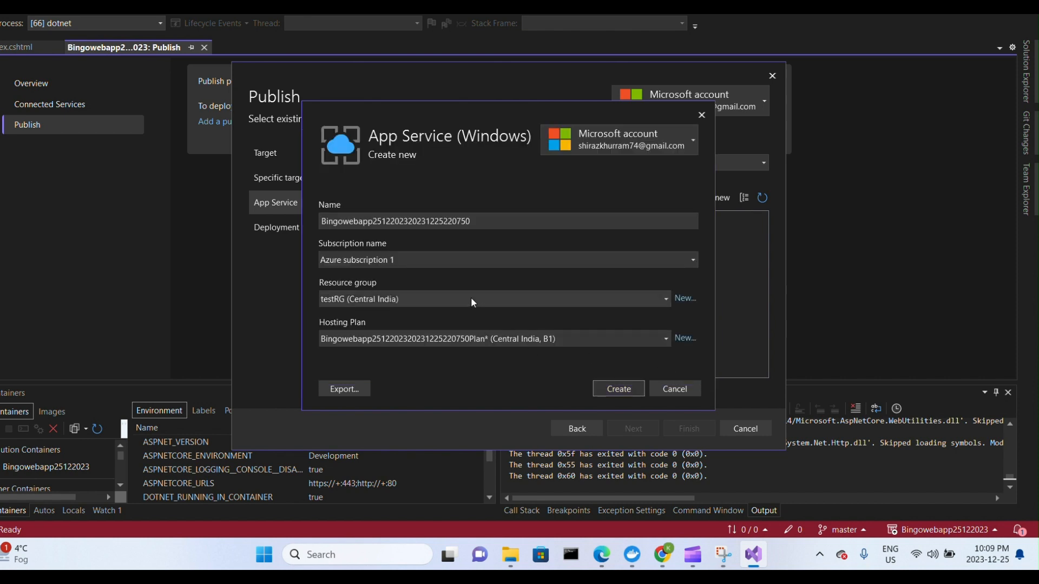
Try to create the App Service with a new Shared-size hosting plan in Central India and discard the setup
{"action": "left_click", "coordinate": [483, 341]}
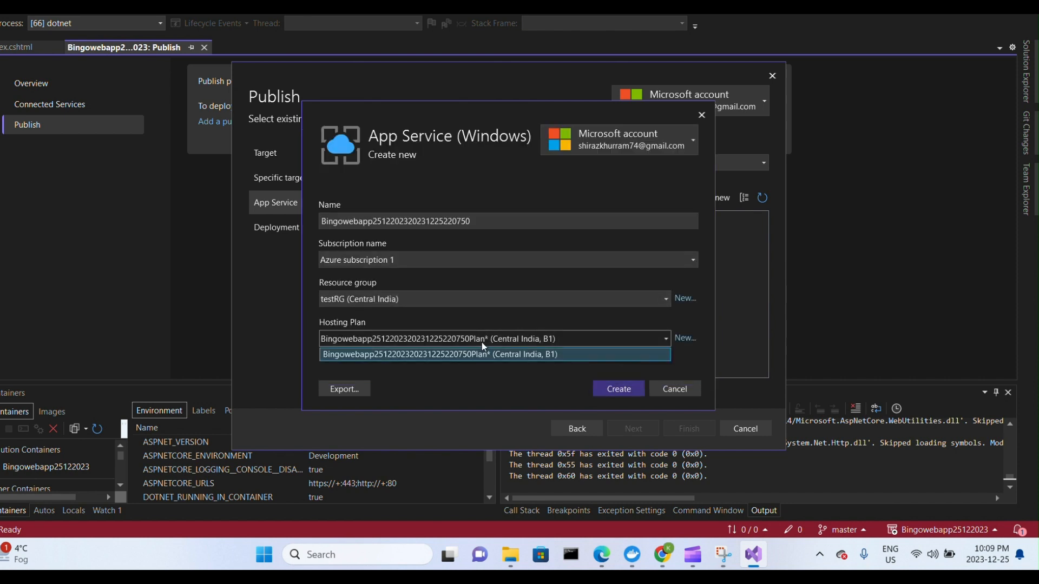
{"action": "left_click", "coordinate": [682, 340]}
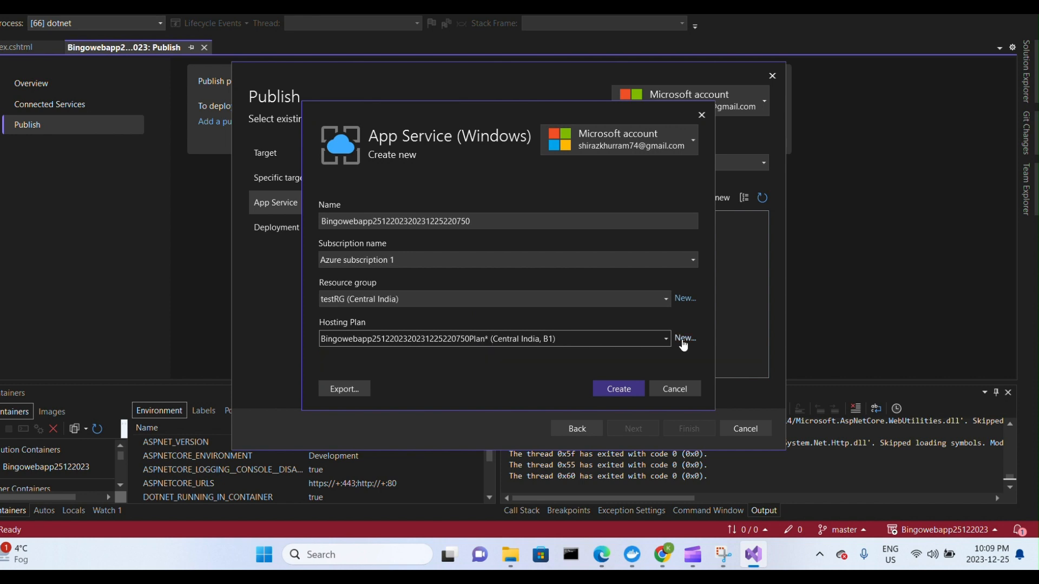
{"action": "left_click", "coordinate": [683, 340]}
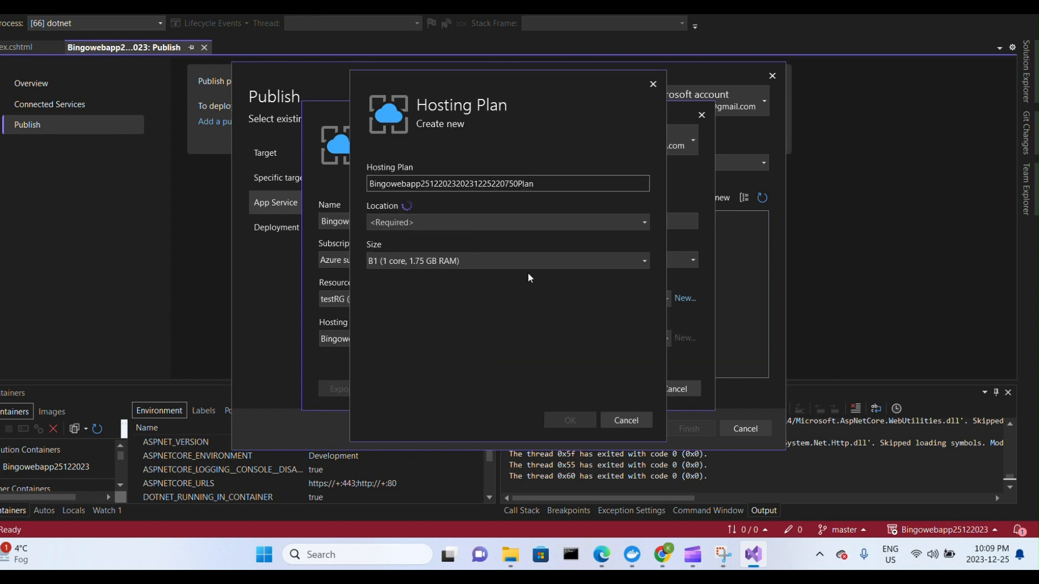
{"action": "left_click", "coordinate": [454, 261]}
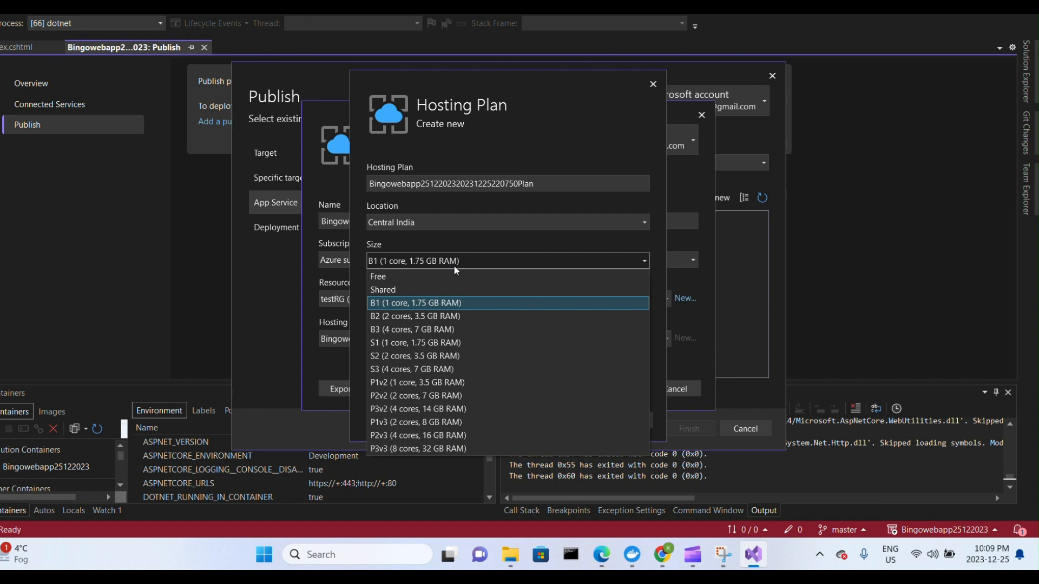
{"action": "left_click", "coordinate": [419, 292]}
{"action": "left_click", "coordinate": [547, 423]}
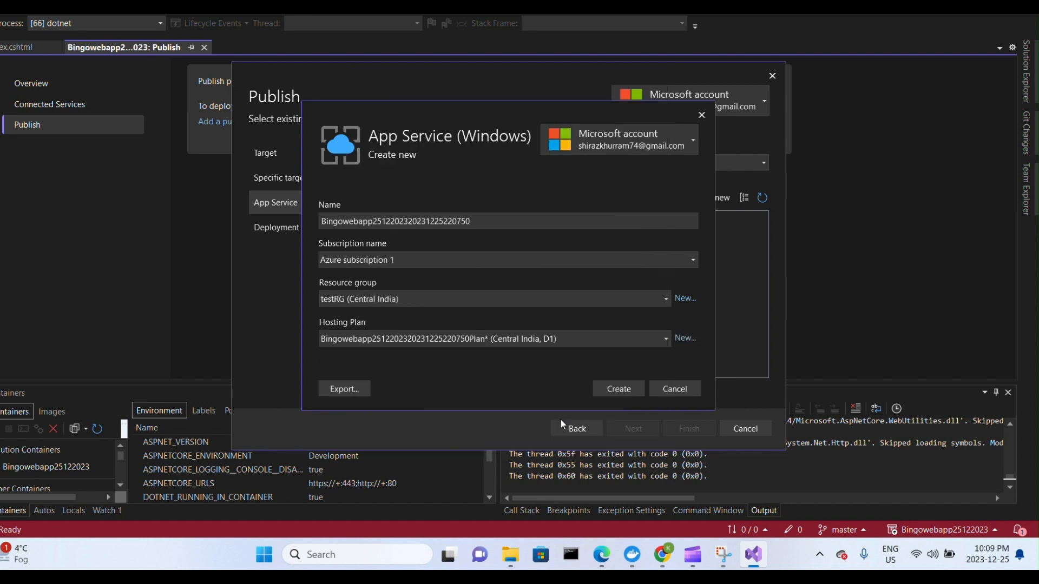
{"action": "left_click", "coordinate": [608, 391]}
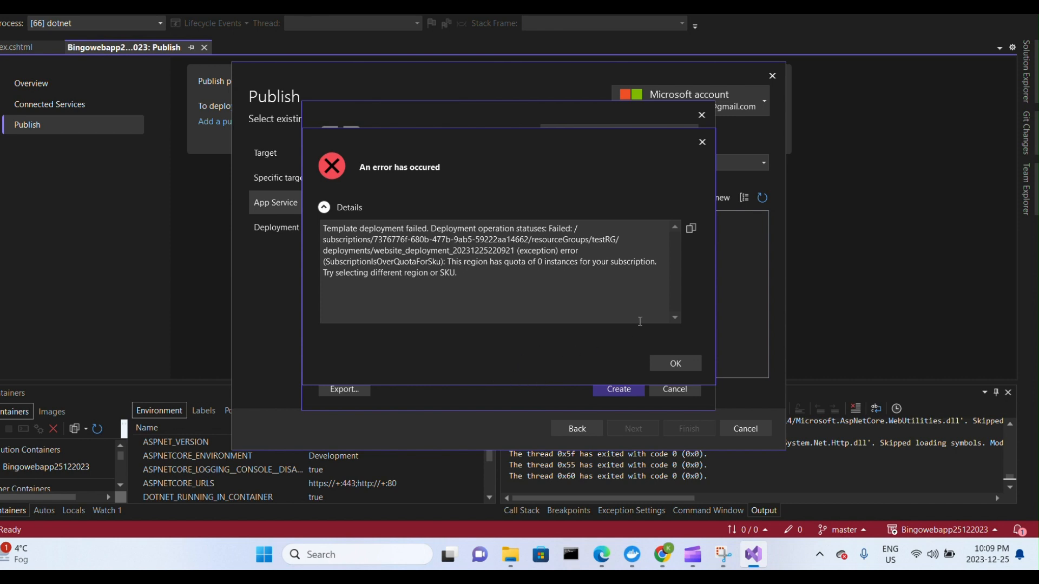
{"action": "left_click", "coordinate": [676, 362]}
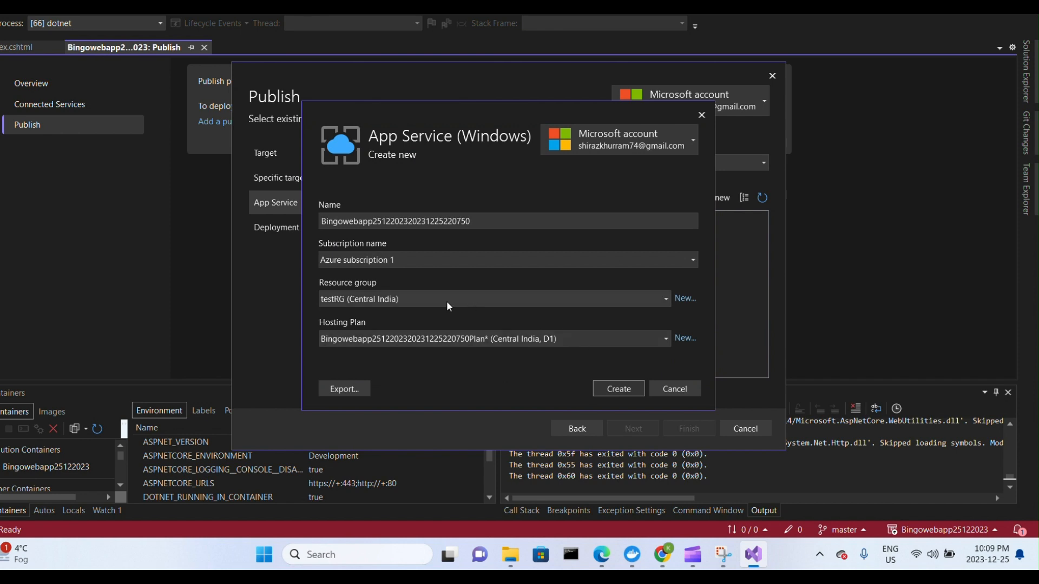
{"action": "left_click", "coordinate": [455, 336]}
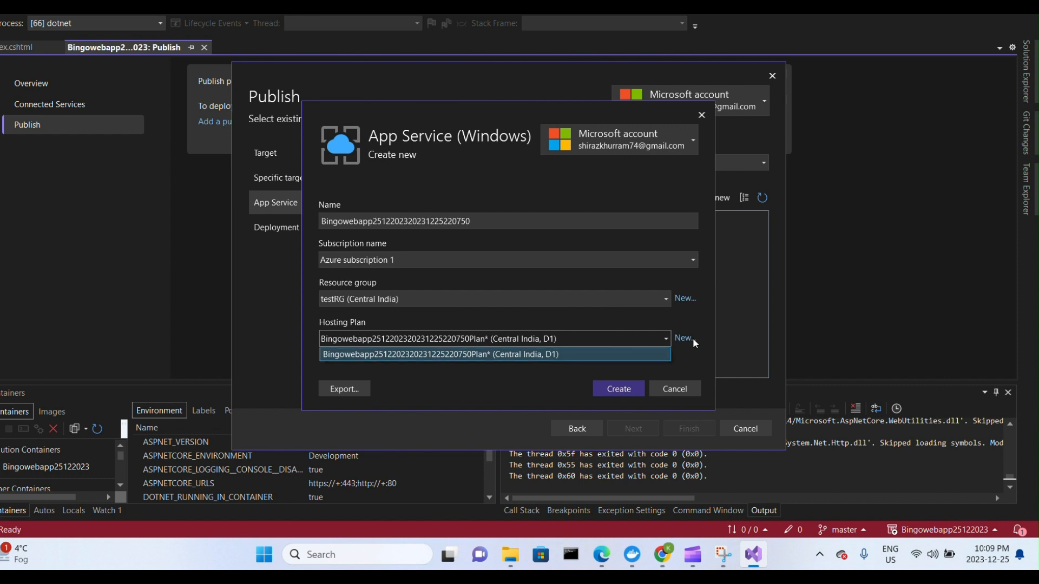
{"action": "left_click", "coordinate": [693, 387]}
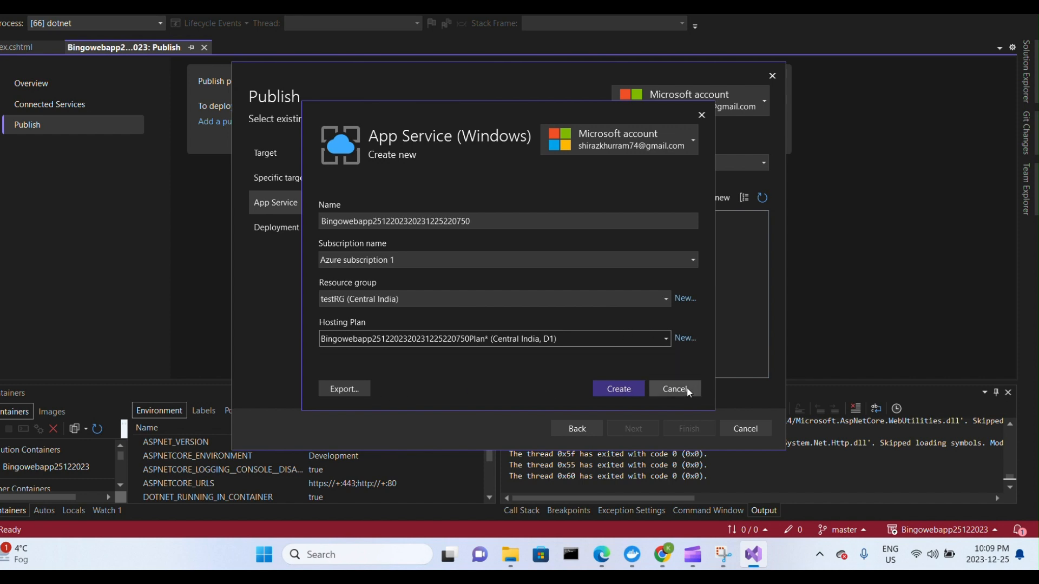
{"action": "left_click", "coordinate": [686, 387]}
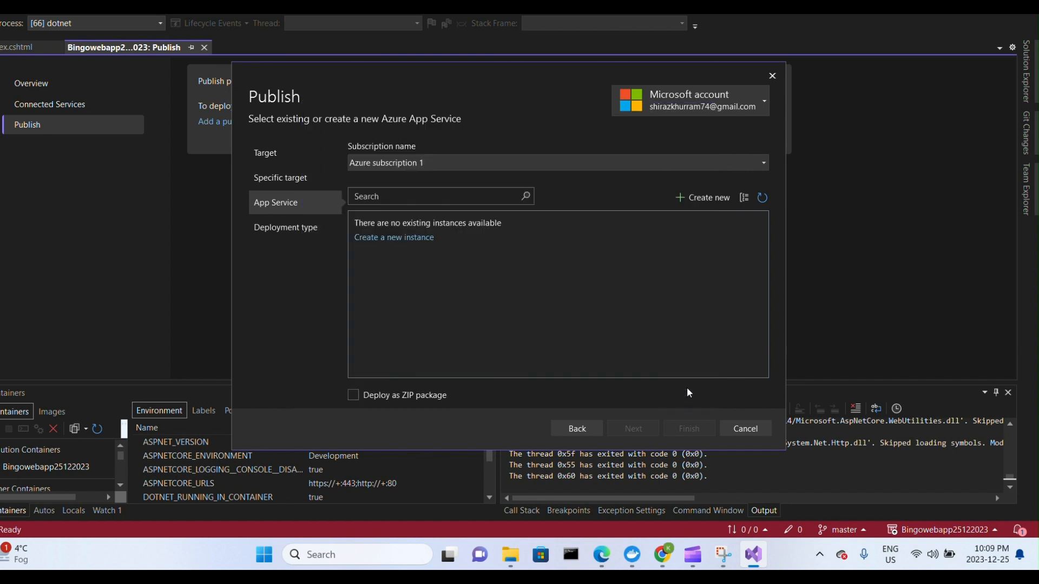
Create a new App Service instance in resource group testRG (Central India) with the default East US, S1 hosting plan
{"action": "left_click", "coordinate": [411, 238]}
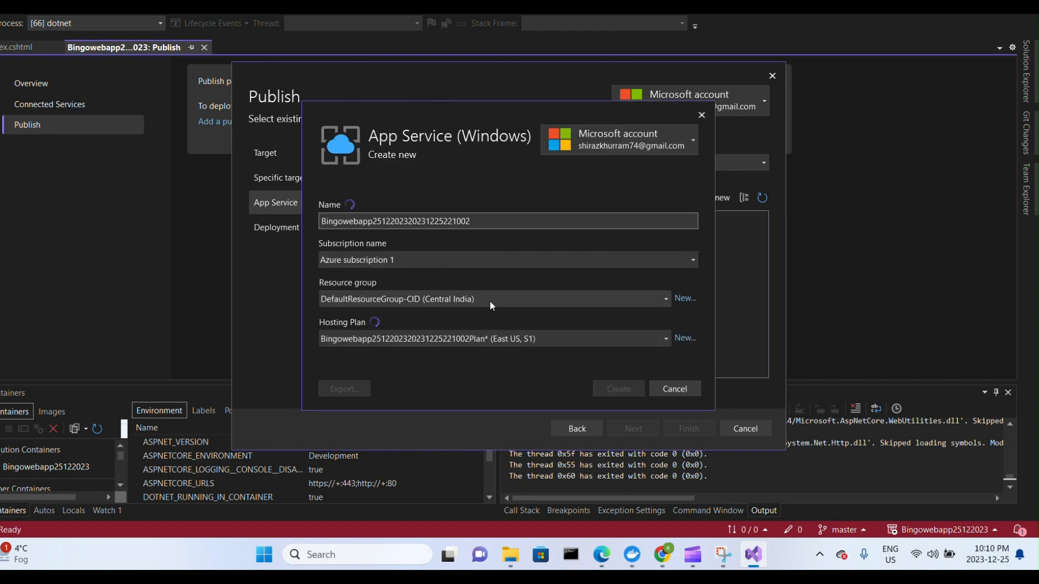
{"action": "left_click", "coordinate": [486, 299]}
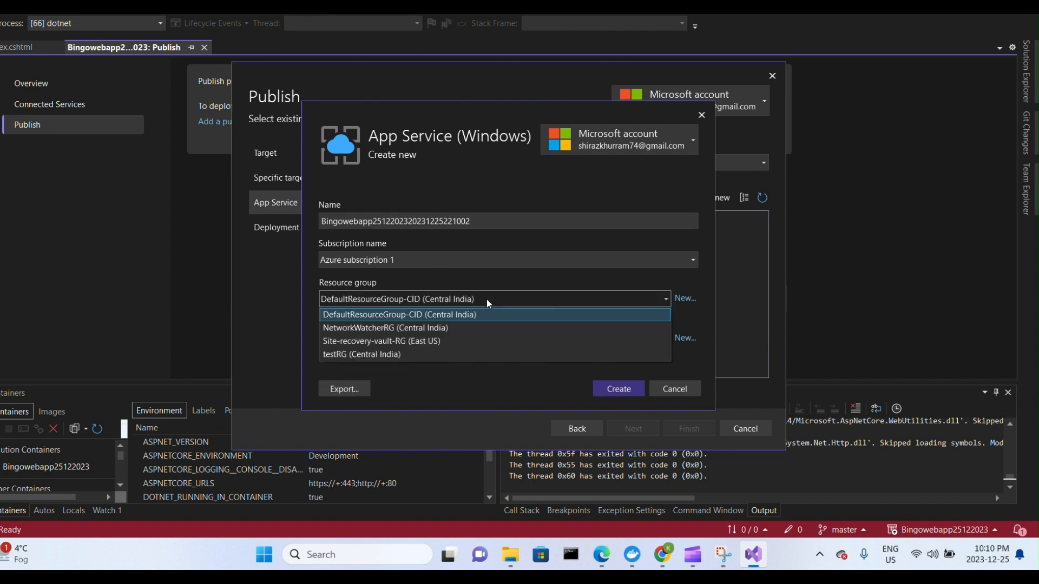
{"action": "left_click", "coordinate": [443, 352]}
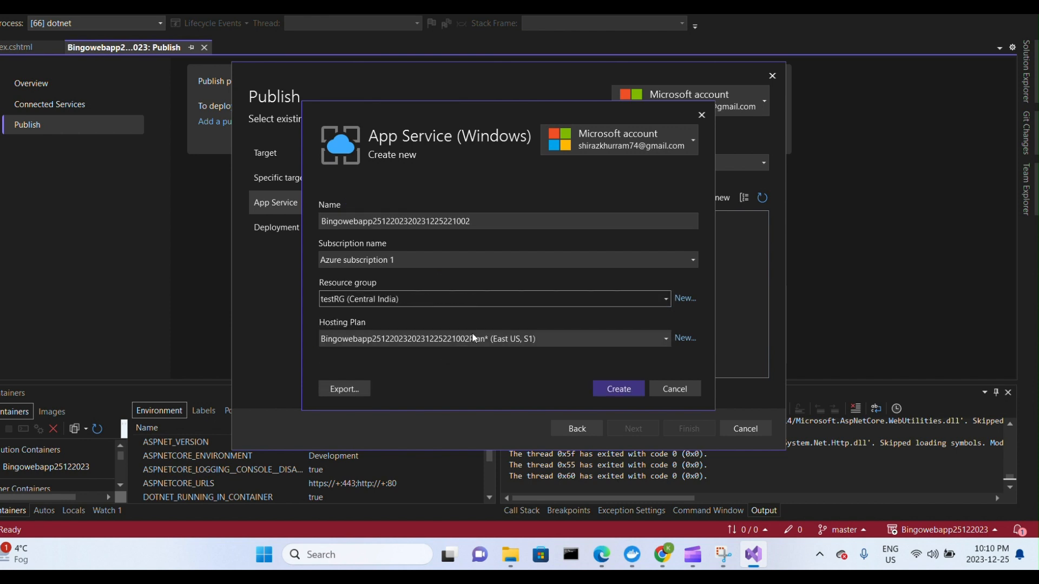
{"action": "left_click", "coordinate": [611, 390]}
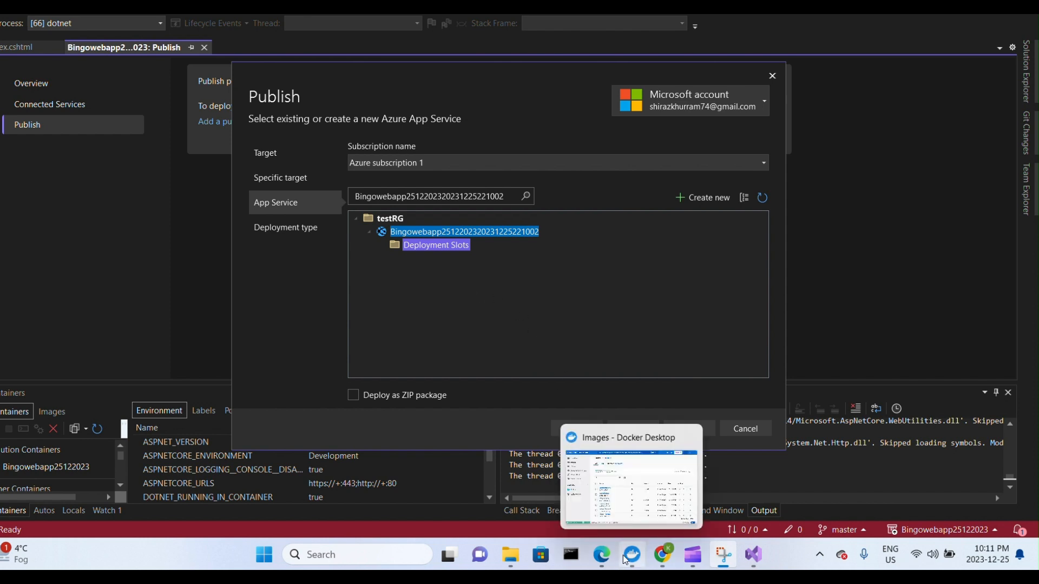
{"action": "mouse_move", "coordinate": [662, 555]}
{"action": "left_click", "coordinate": [592, 522]}
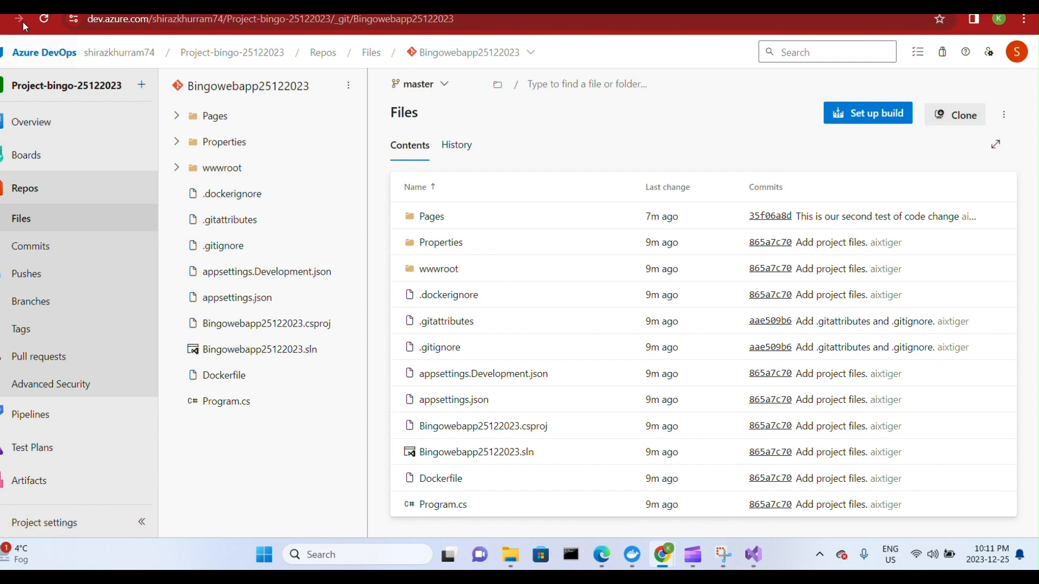
{"action": "left_click", "coordinate": [39, 7]}
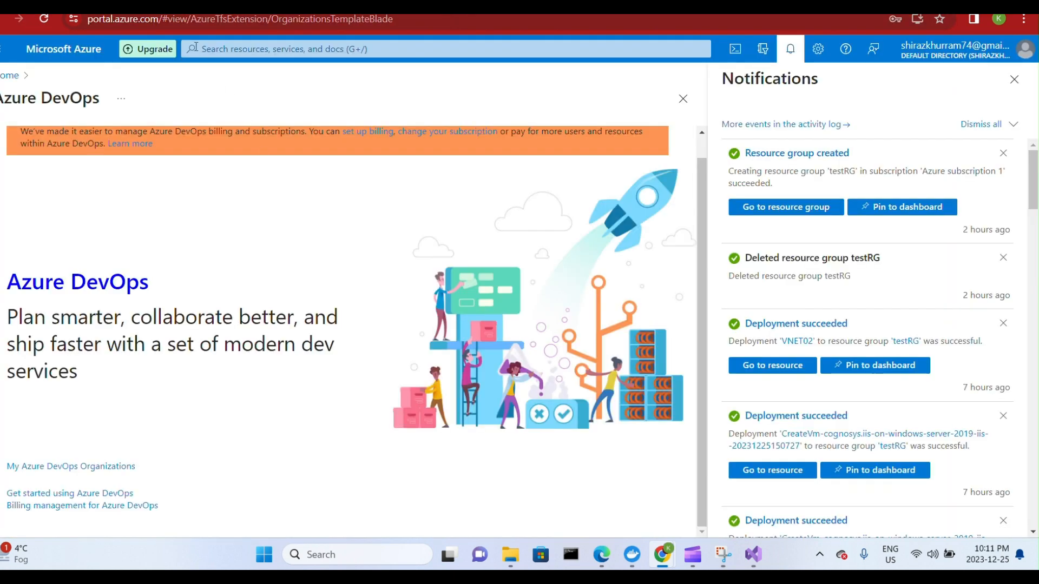
{"action": "left_click", "coordinate": [11, 75]}
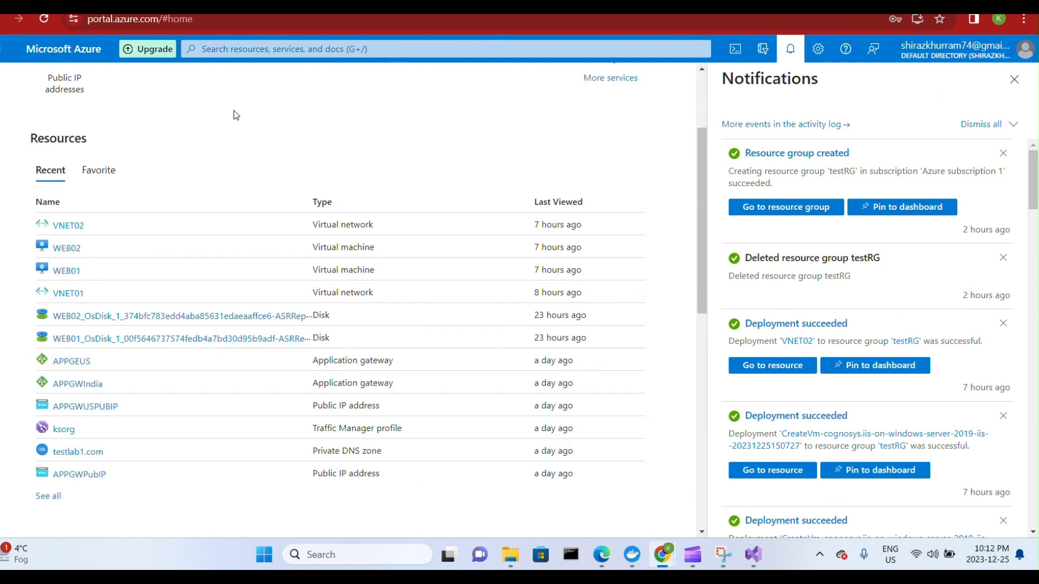
{"action": "left_click", "coordinate": [237, 49]}
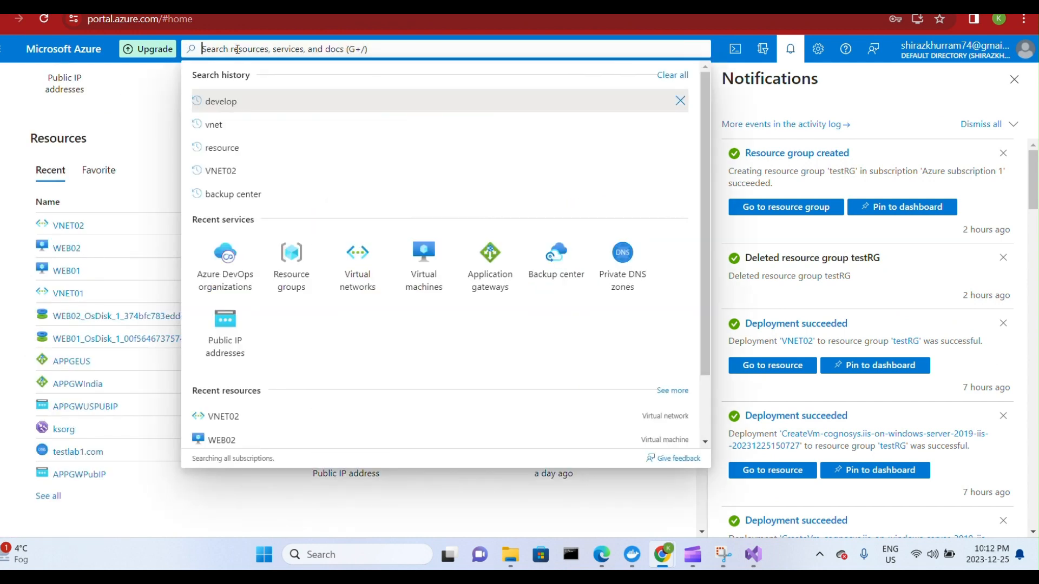
{"action": "type", "text": "webapp"}
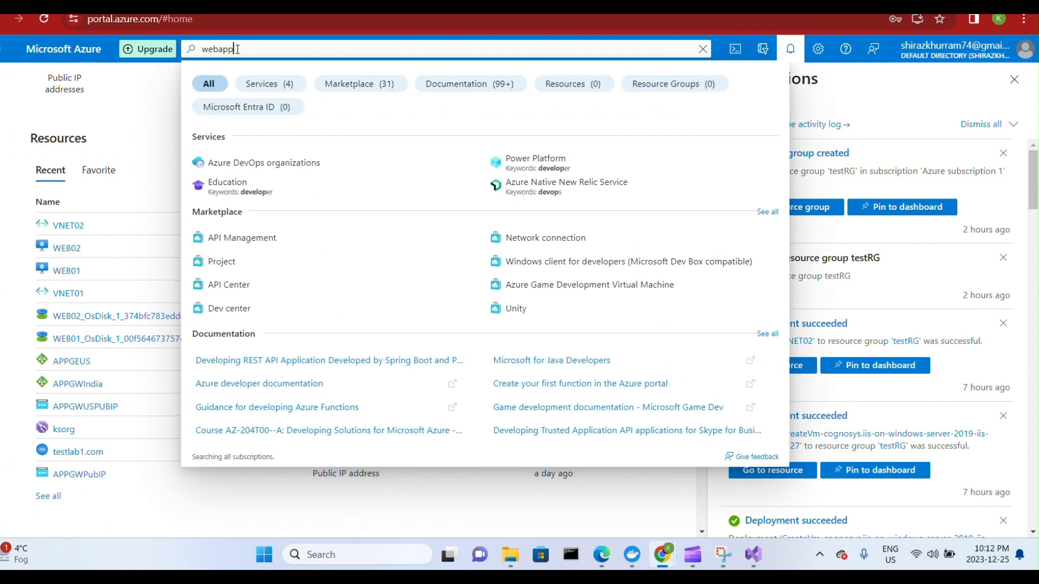
{"action": "left_click", "coordinate": [284, 161]}
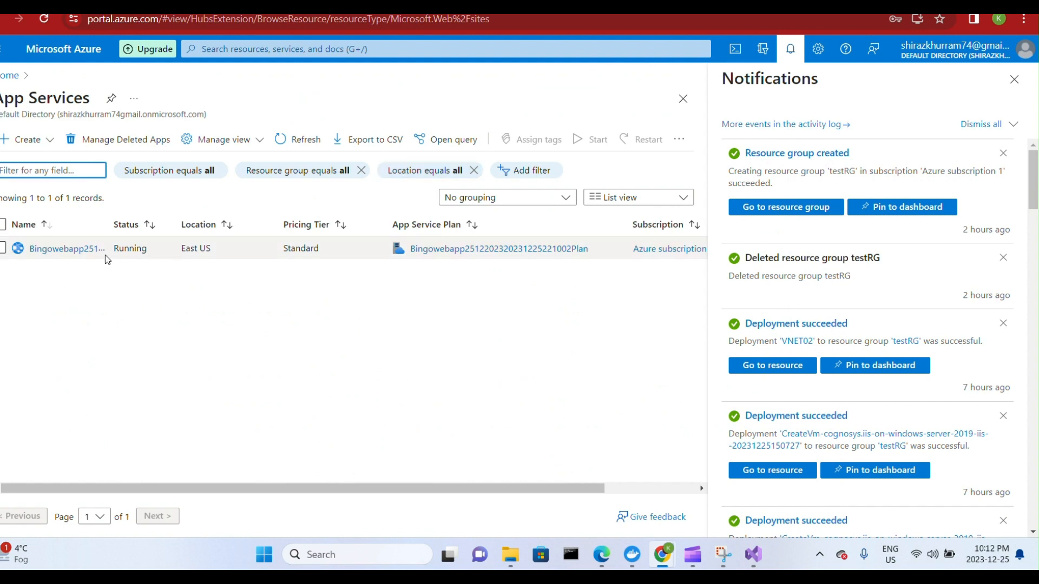
{"action": "left_click", "coordinate": [85, 254]}
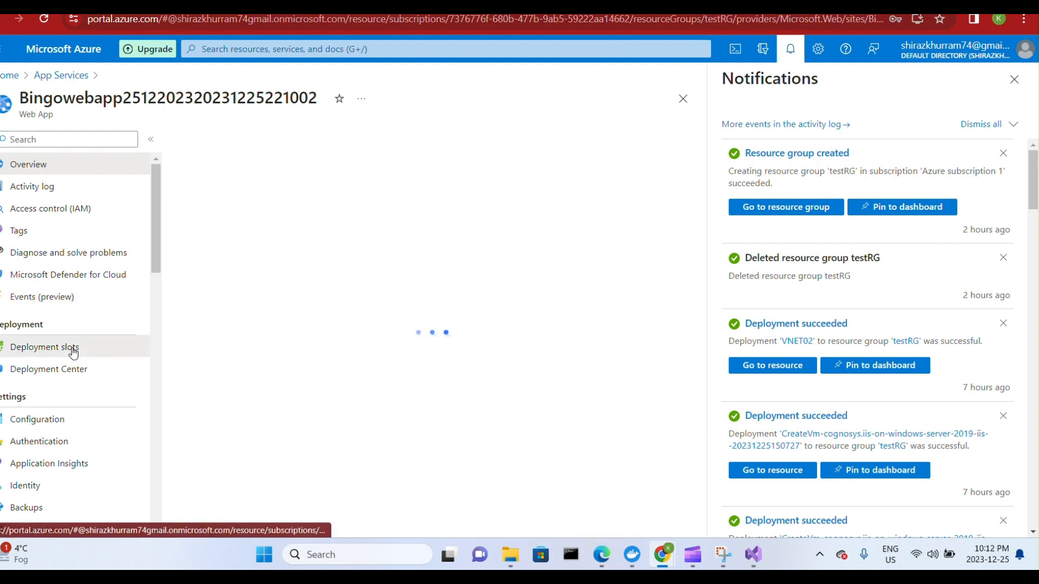
{"action": "left_click", "coordinate": [65, 347]}
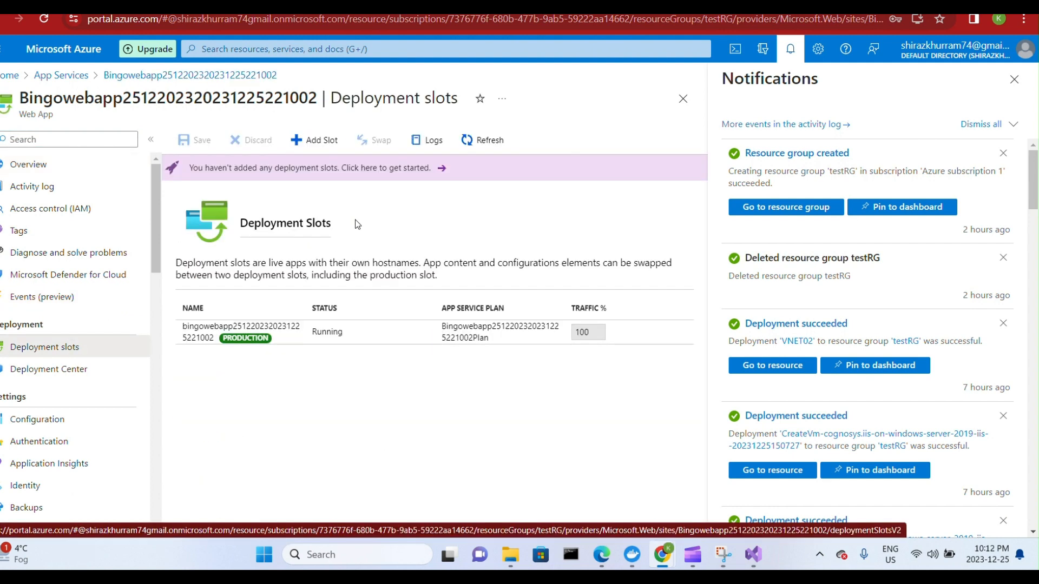
{"action": "left_click", "coordinate": [315, 140]}
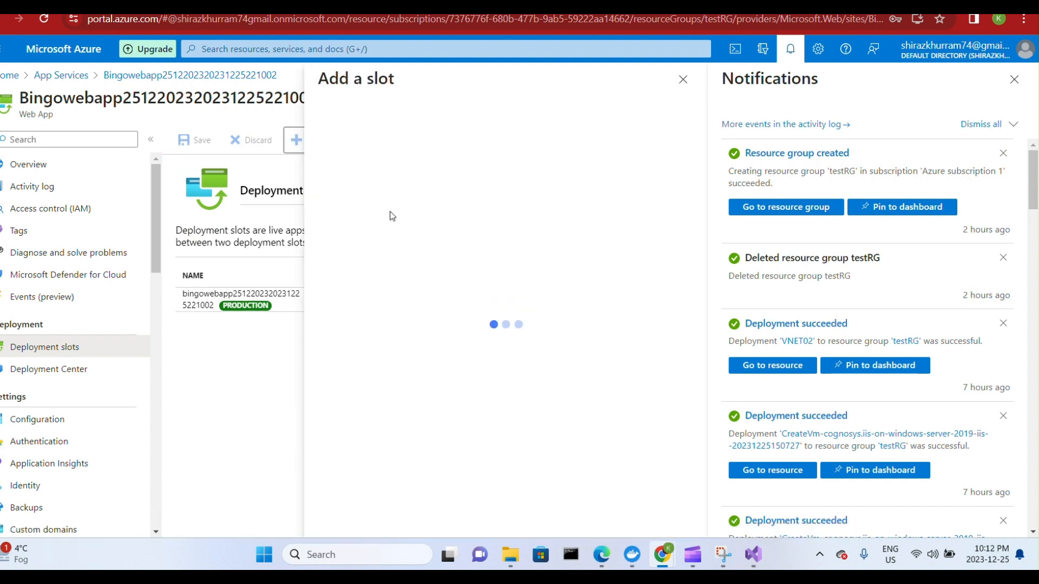
{"action": "left_click", "coordinate": [374, 137]}
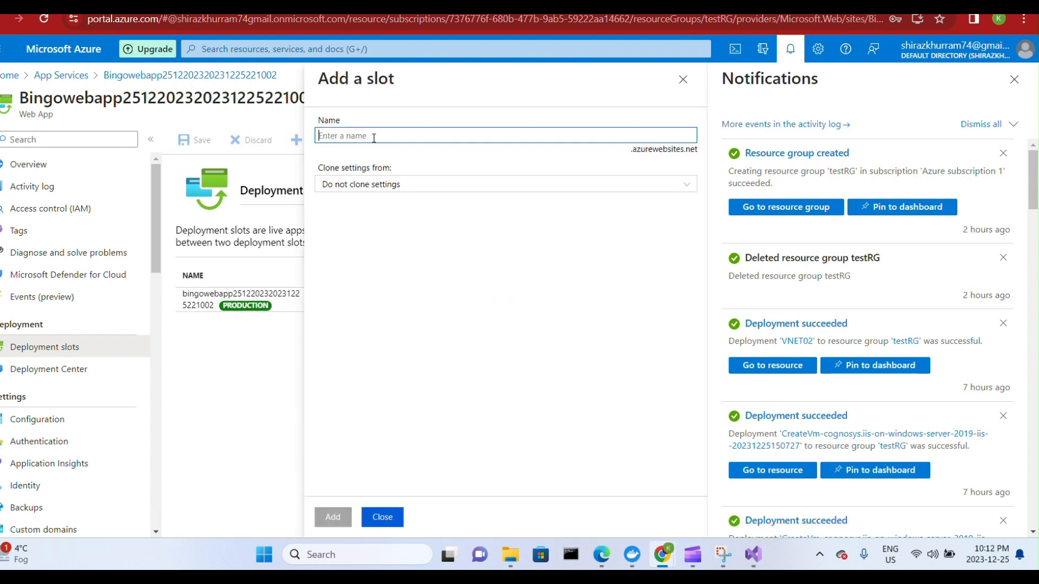
{"action": "type", "text": "Staging"}
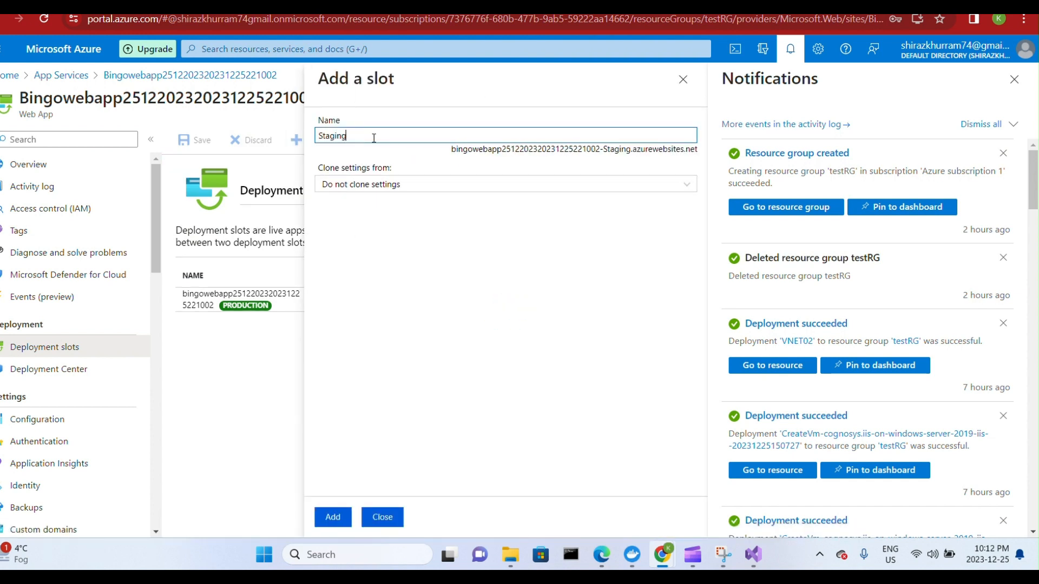
{"action": "left_click", "coordinate": [414, 190]}
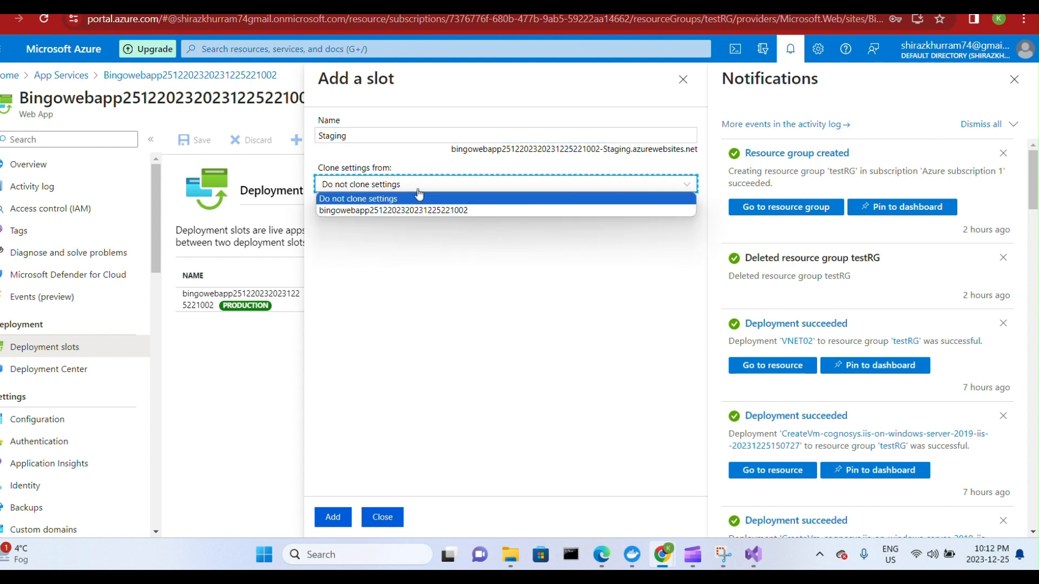
{"action": "left_click", "coordinate": [417, 211]}
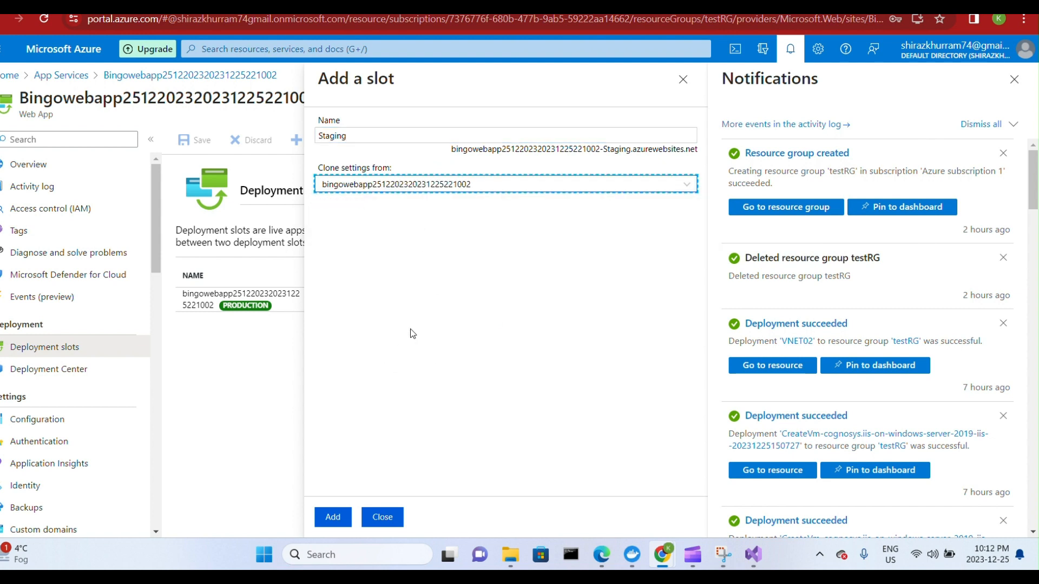
{"action": "left_click", "coordinate": [333, 516]}
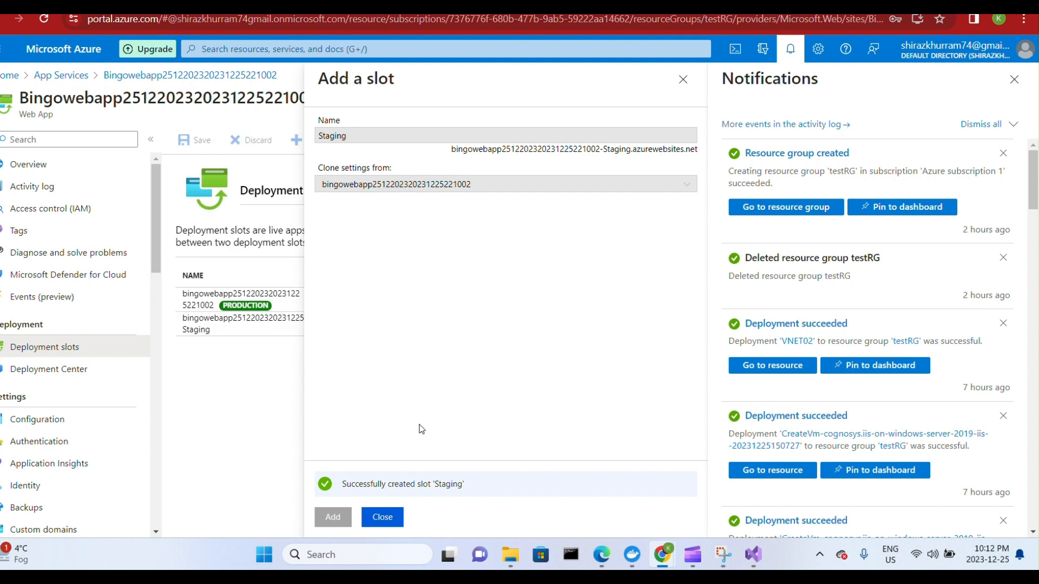
{"action": "left_click", "coordinate": [388, 520]}
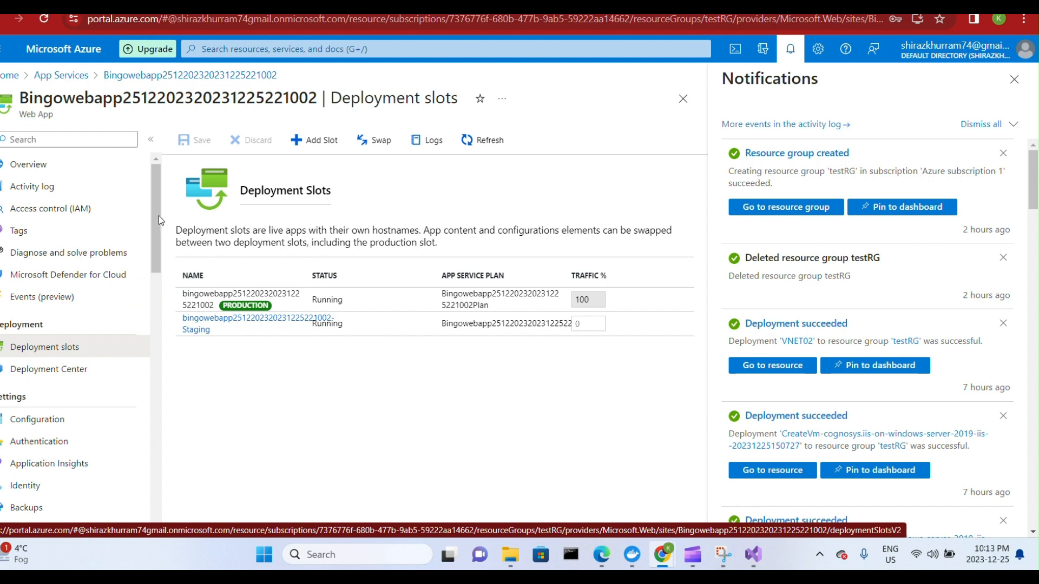
{"action": "mouse_move", "coordinate": [158, 215]}
{"action": "left_mouse_down"}
{"action": "mouse_move", "coordinate": [161, 246]}
{"action": "mouse_move", "coordinate": [163, 196]}
{"action": "left_mouse_up"}
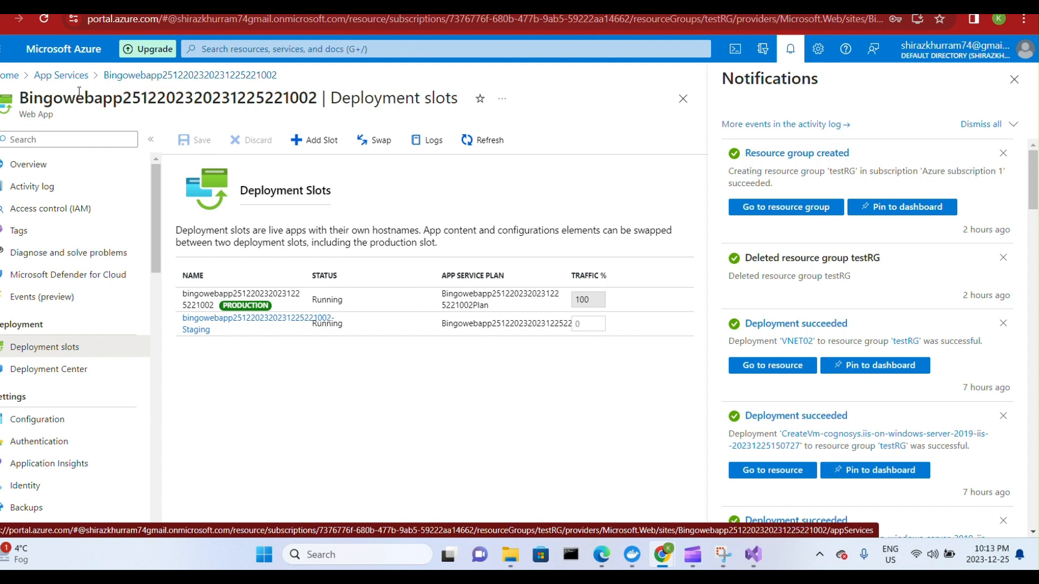
{"action": "left_click", "coordinate": [65, 76]}
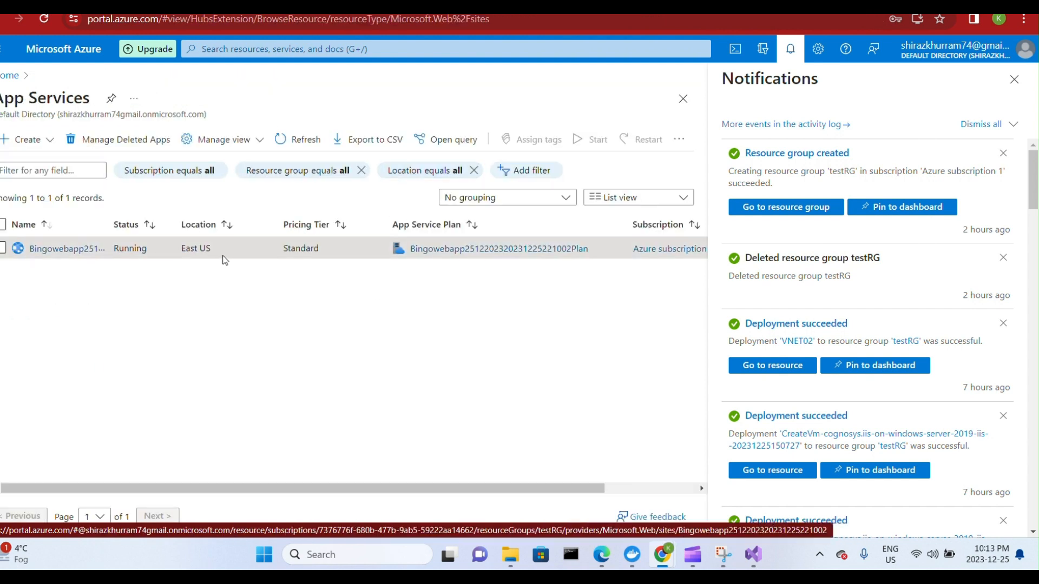
{"action": "left_click", "coordinate": [79, 251]}
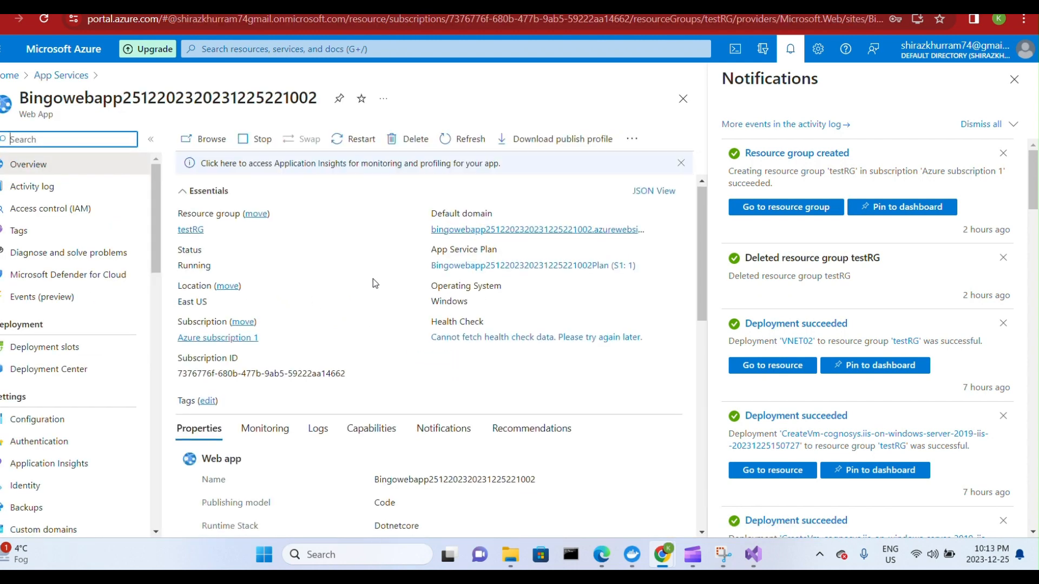
Open the web app's default domain in a new browser tab, check the site, and return to the portal
{"action": "scroll", "coordinate": [372, 278], "scroll_direction": "down", "scroll_amount": 4}
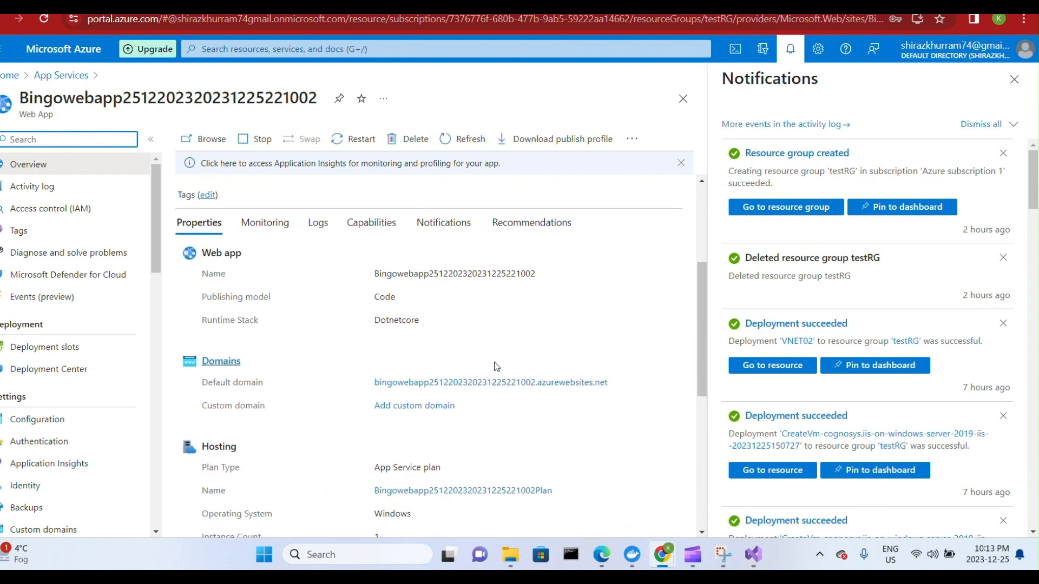
{"action": "right_click", "coordinate": [528, 383]}
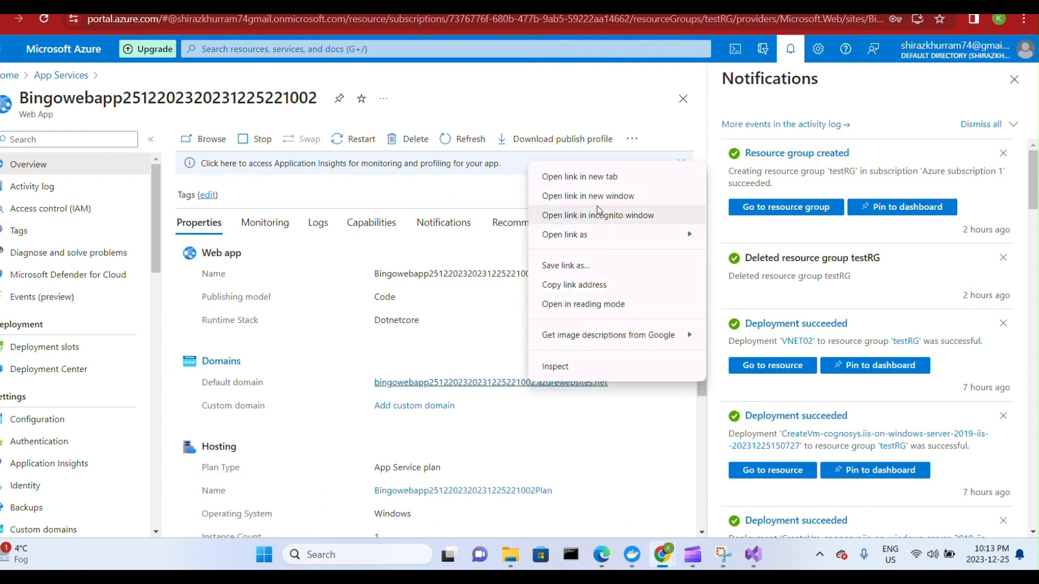
{"action": "left_click", "coordinate": [600, 178]}
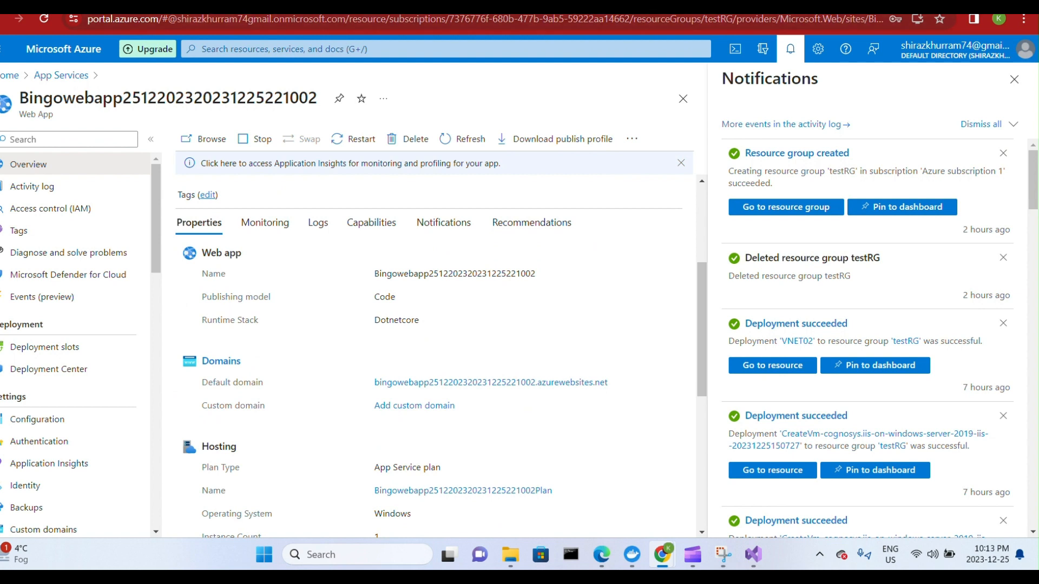
{"action": "left_click", "coordinate": [330, 5]}
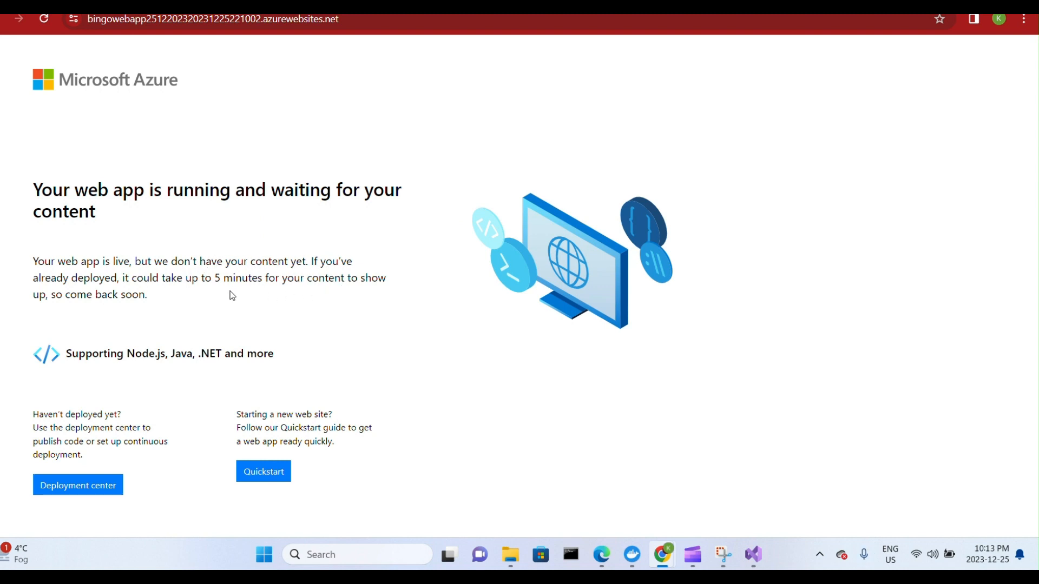
{"action": "left_click", "coordinate": [303, 6]}
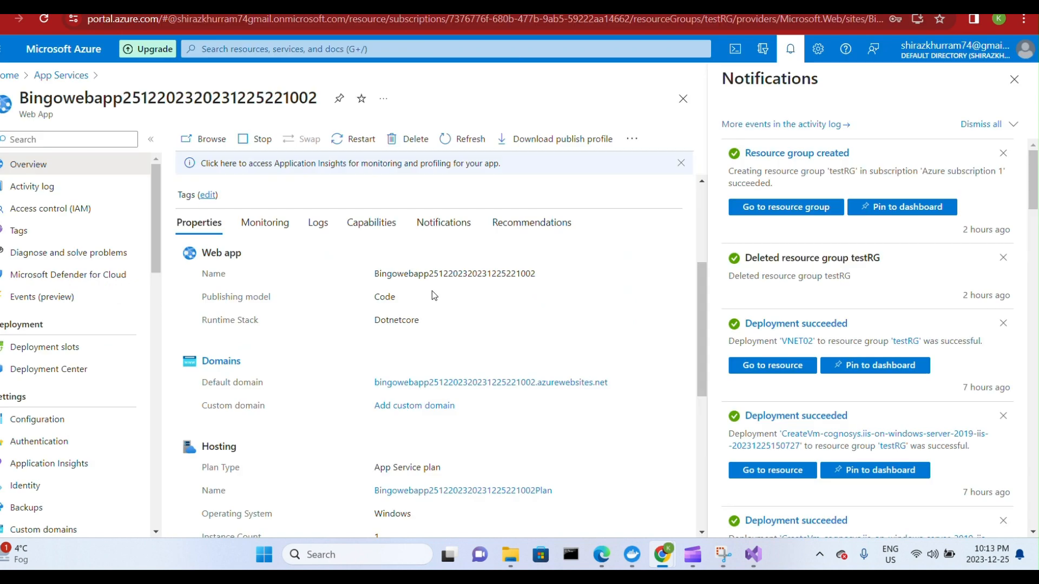
Review the web app's hosting, deployment and networking properties, browse its site from the overview, and return to the portal
{"action": "scroll", "coordinate": [453, 322], "scroll_direction": "down", "scroll_amount": 6}
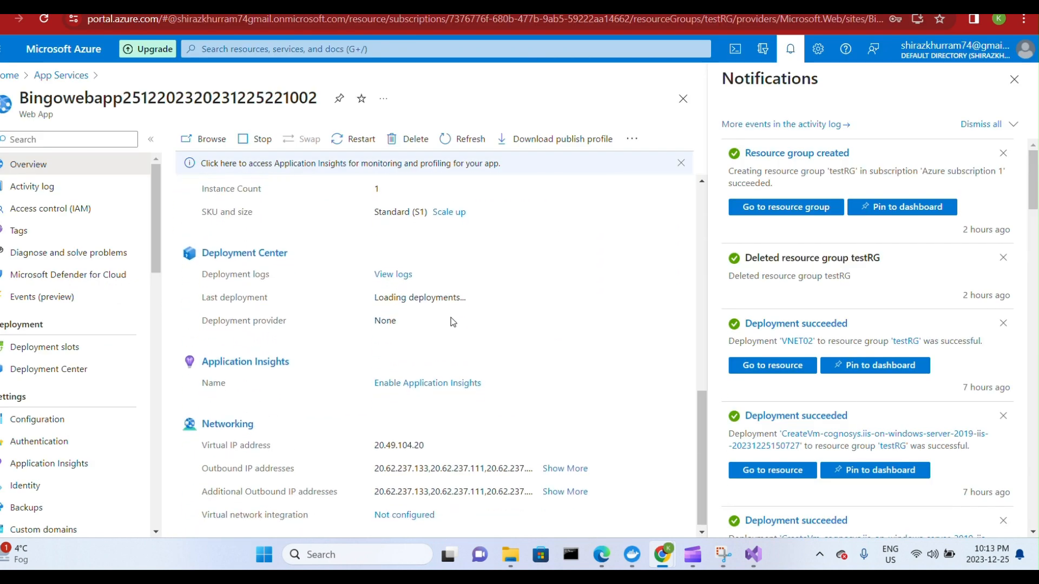
{"action": "scroll", "coordinate": [453, 323], "scroll_direction": "up", "scroll_amount": 1}
{"action": "scroll", "coordinate": [452, 321], "scroll_direction": "up", "scroll_amount": 2}
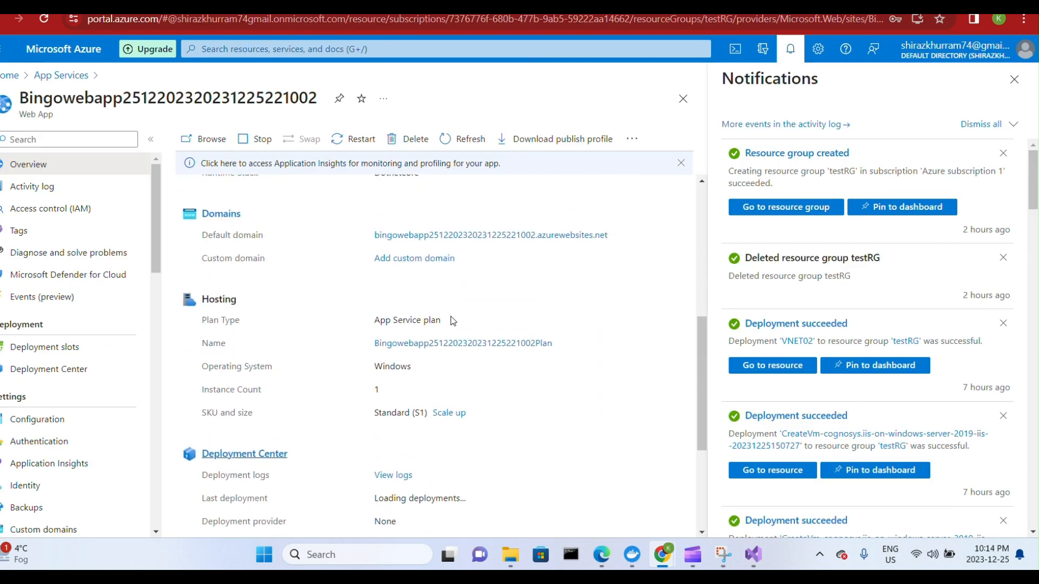
{"action": "scroll", "coordinate": [463, 291], "scroll_direction": "up", "scroll_amount": 1}
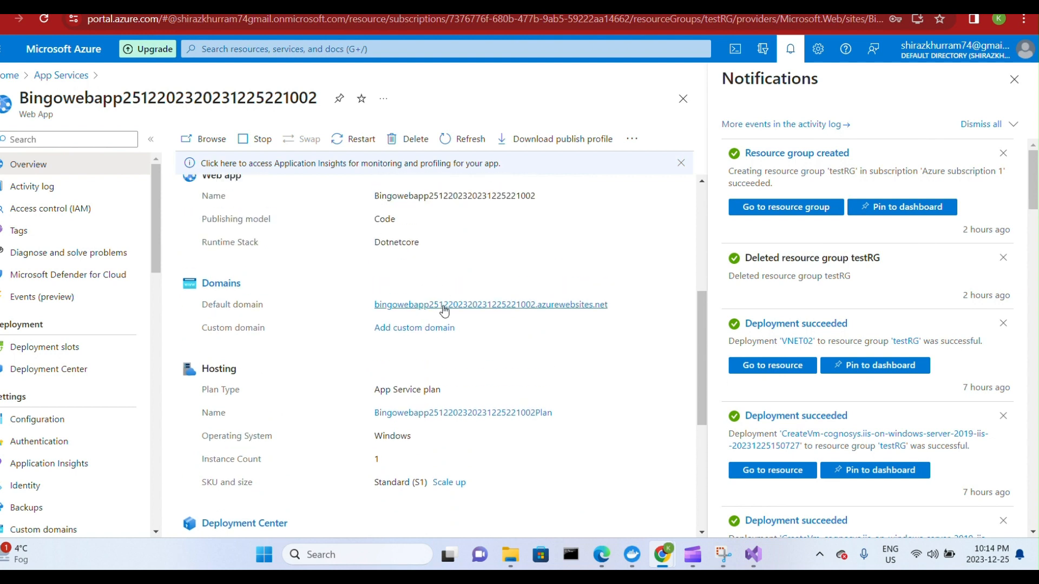
{"action": "scroll", "coordinate": [460, 295], "scroll_direction": "up", "scroll_amount": 1}
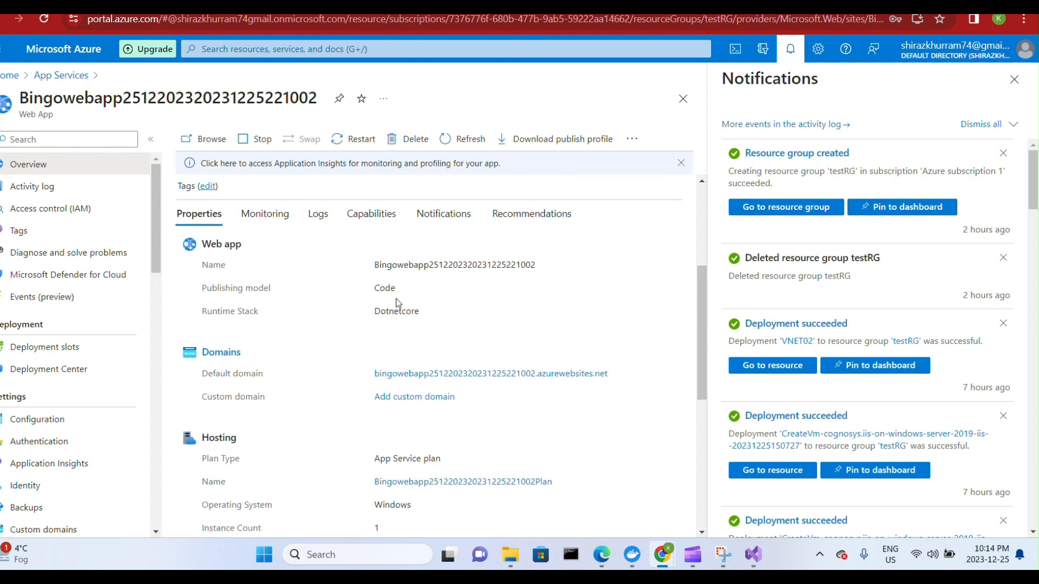
{"action": "scroll", "coordinate": [398, 303], "scroll_direction": "up", "scroll_amount": 3}
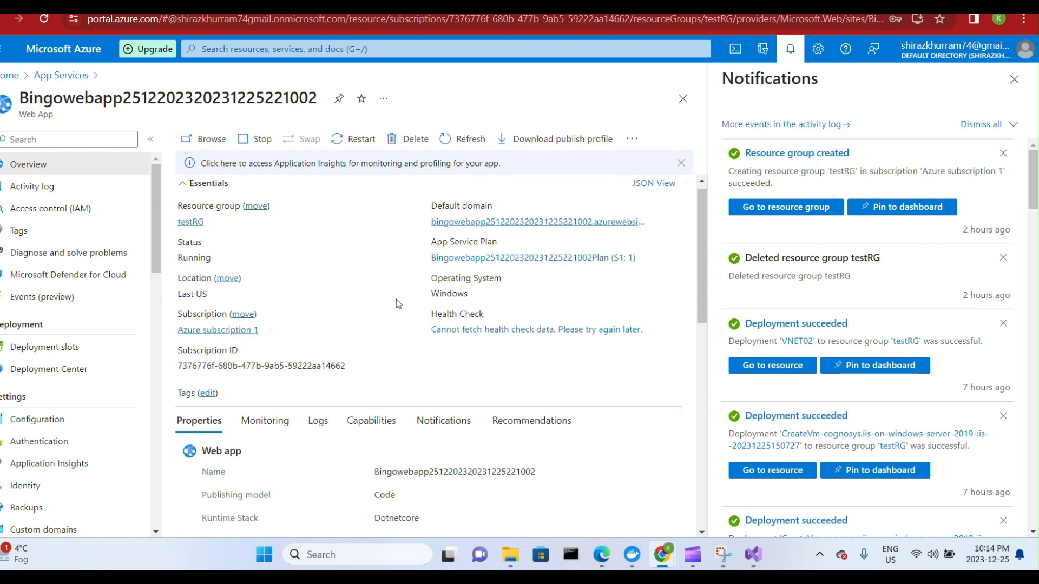
{"action": "left_click", "coordinate": [204, 138]}
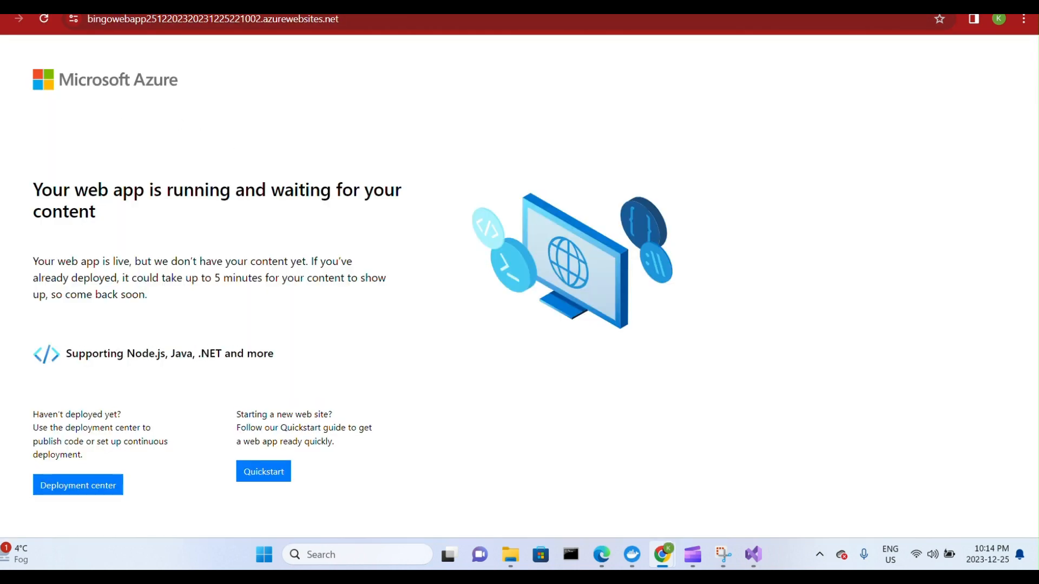
{"action": "left_click", "coordinate": [116, 6]}
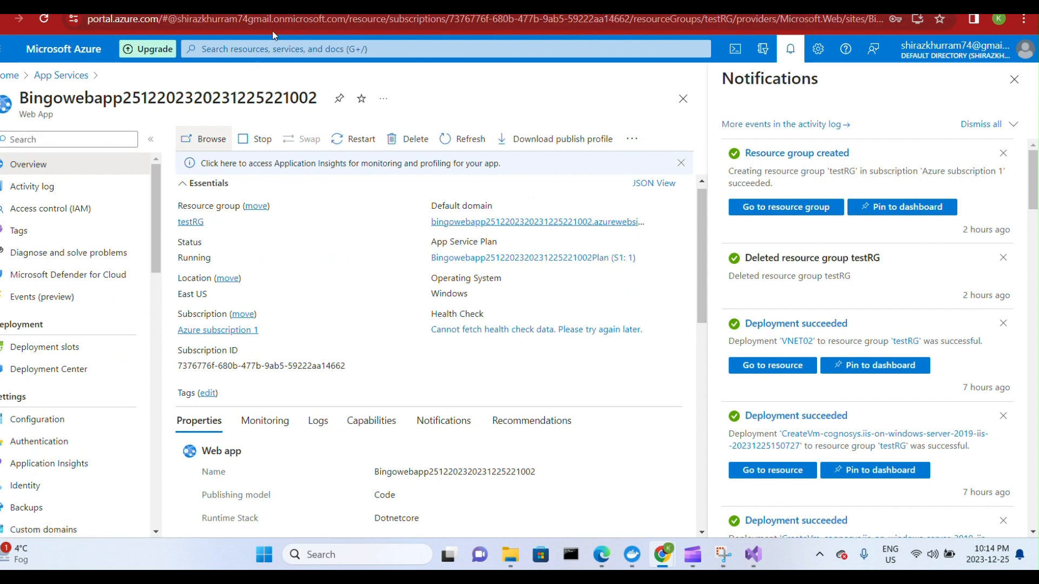
Switch to Visual Studio and reload the Azure App Service (Windows) target to look for slots under the web app's Deployment Slots
{"action": "mouse_move", "coordinate": [762, 559]}
{"action": "left_click", "coordinate": [736, 518]}
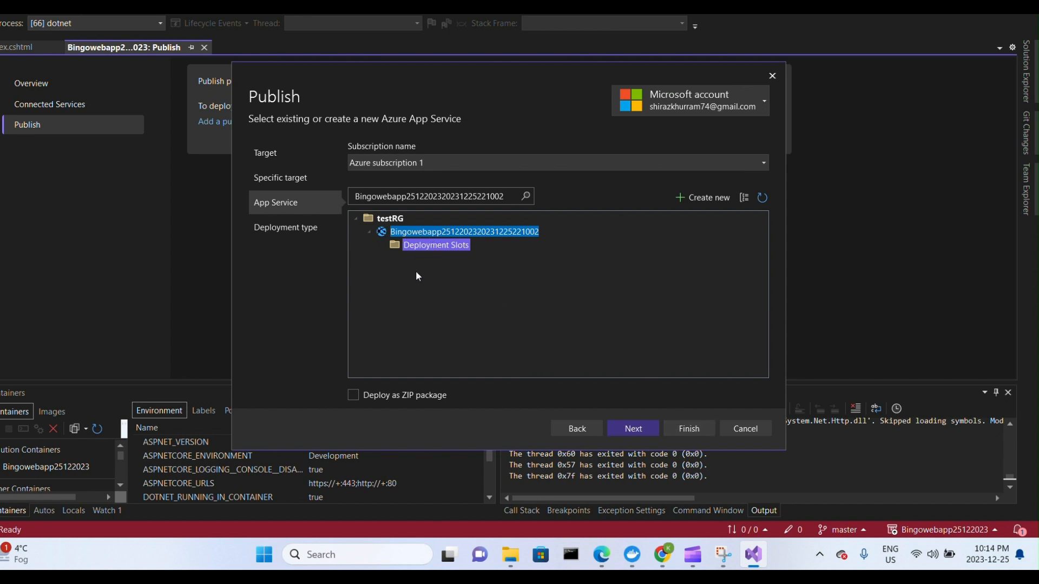
{"action": "left_click", "coordinate": [576, 429]}
{"action": "left_click", "coordinate": [476, 201]}
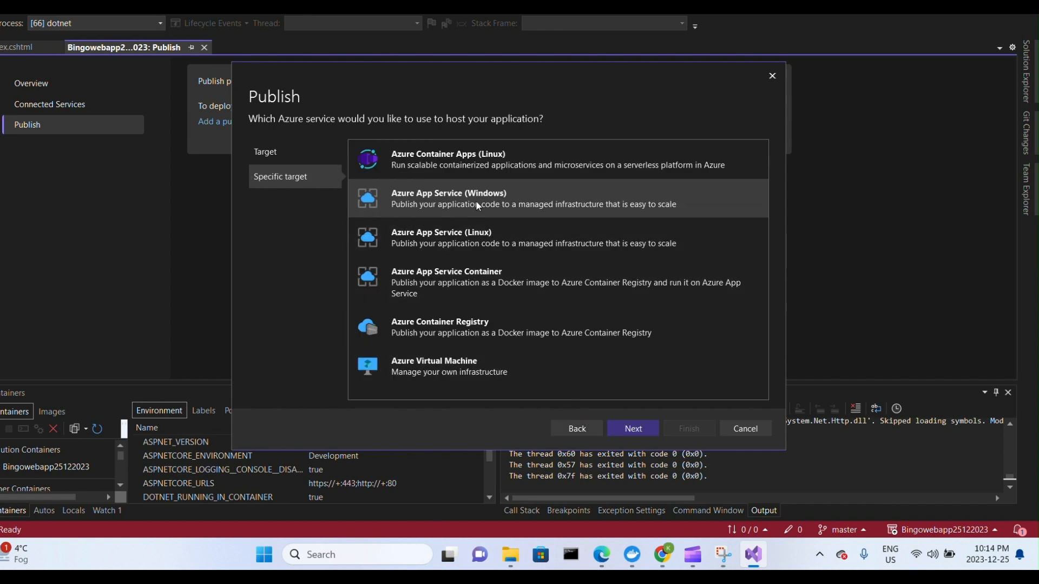
{"action": "left_click", "coordinate": [648, 429]}
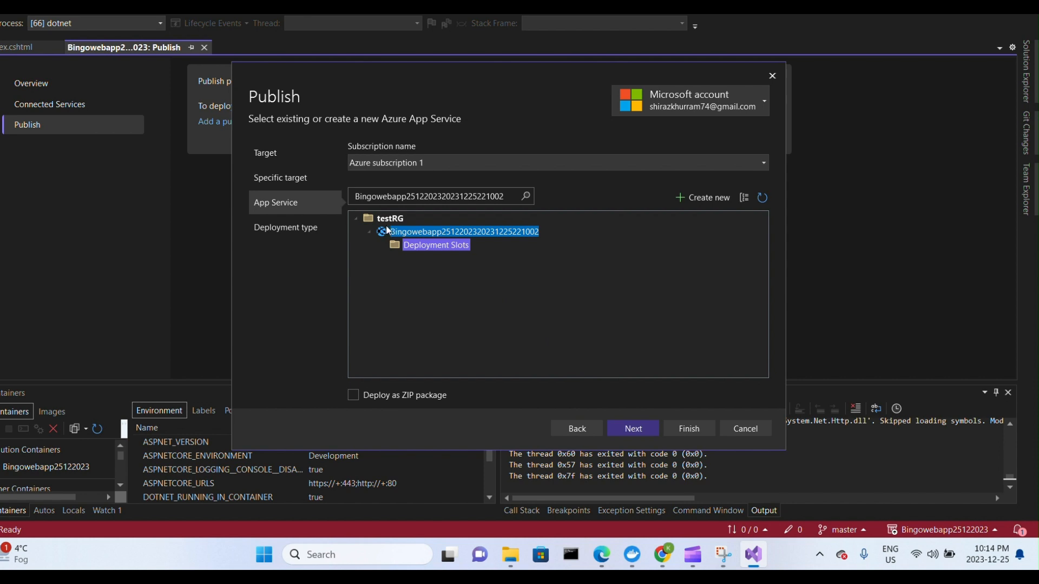
{"action": "left_click", "coordinate": [369, 232]}
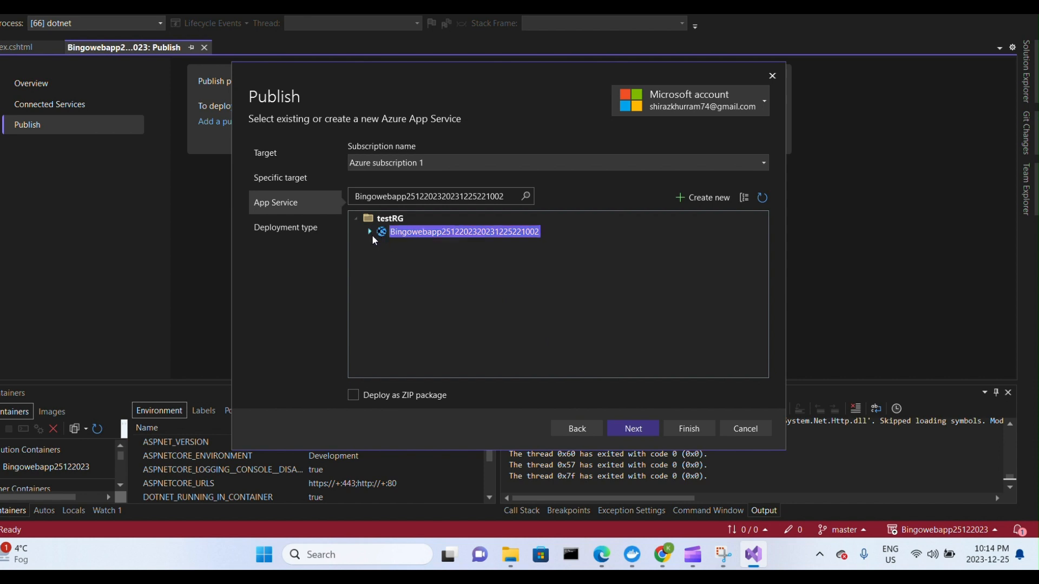
{"action": "left_click", "coordinate": [370, 233]}
{"action": "left_click", "coordinate": [389, 244]}
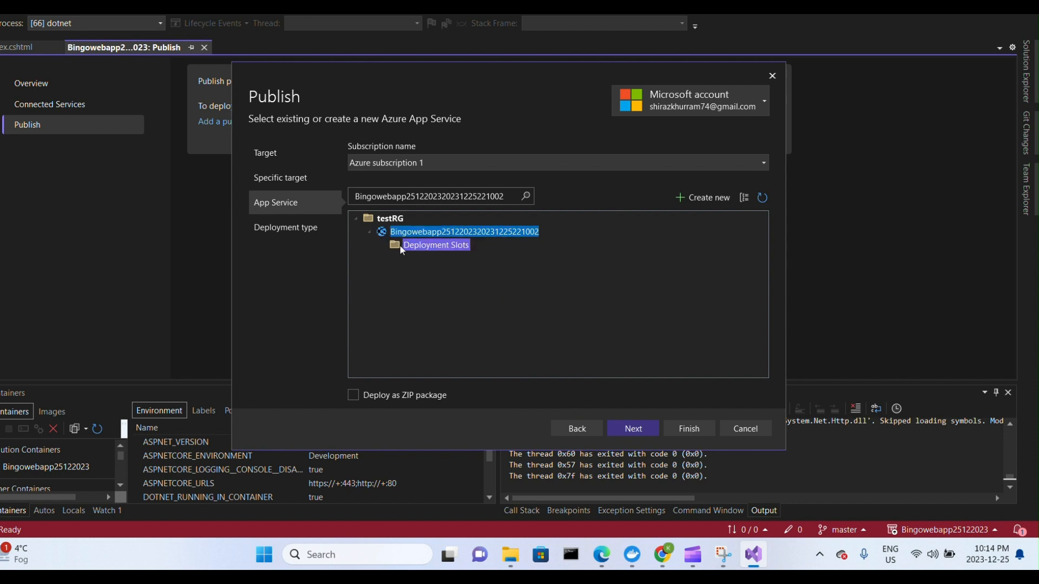
Try to choose the web app's deployment slot by repeating the Azure App Service (Windows) target selection, and cancel the publish setup
{"action": "left_click", "coordinate": [570, 431]}
{"action": "left_click", "coordinate": [573, 429]}
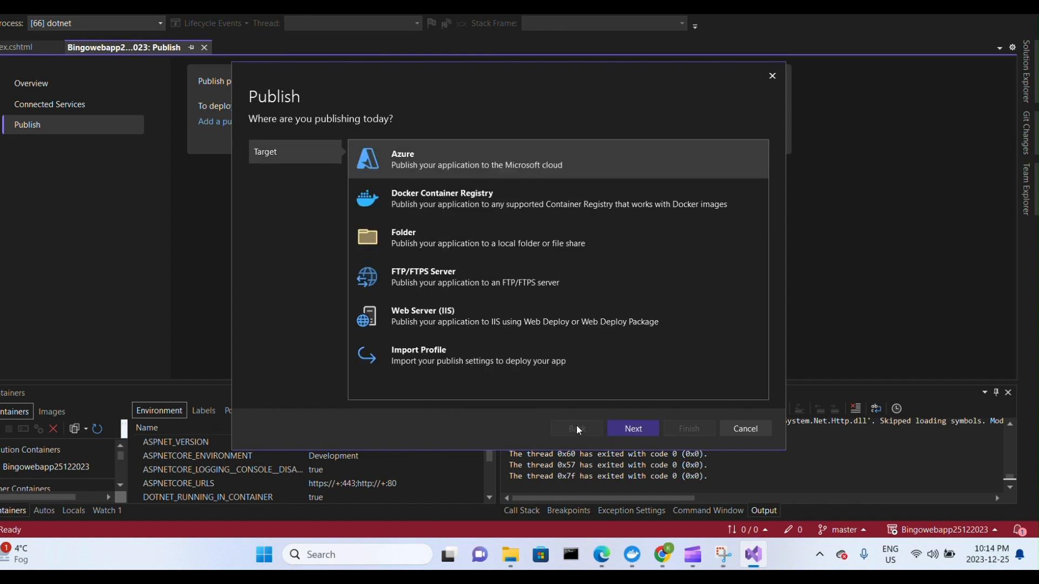
{"action": "left_click", "coordinate": [624, 430]}
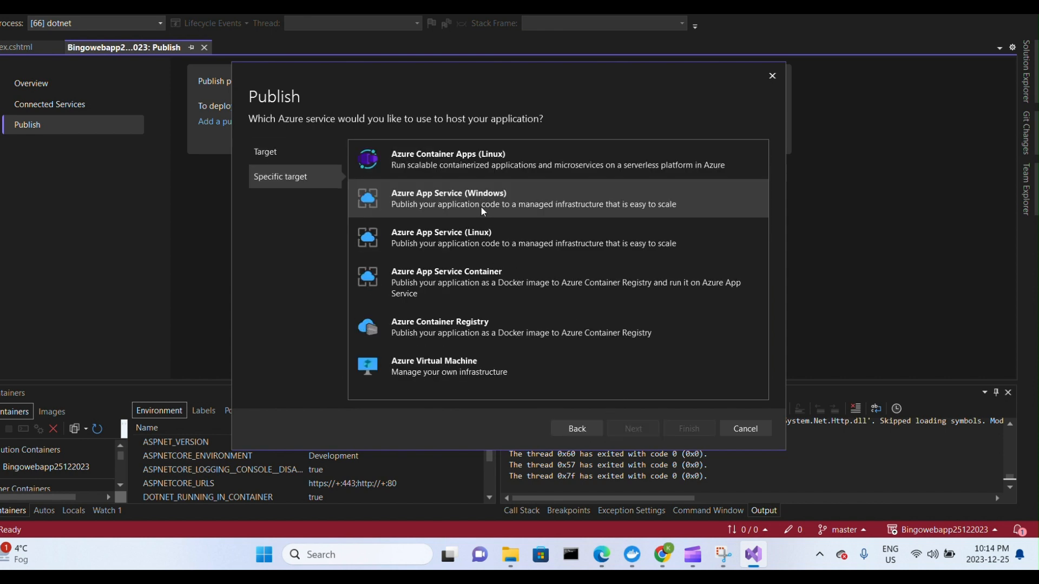
{"action": "left_click", "coordinate": [634, 427]}
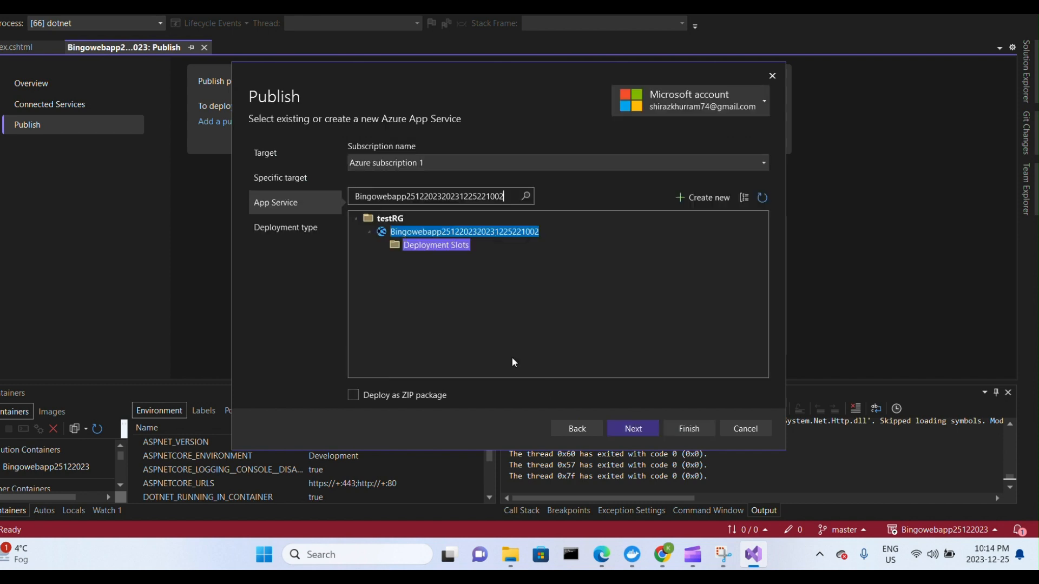
{"action": "left_click", "coordinate": [426, 233]}
{"action": "left_click", "coordinate": [450, 246]}
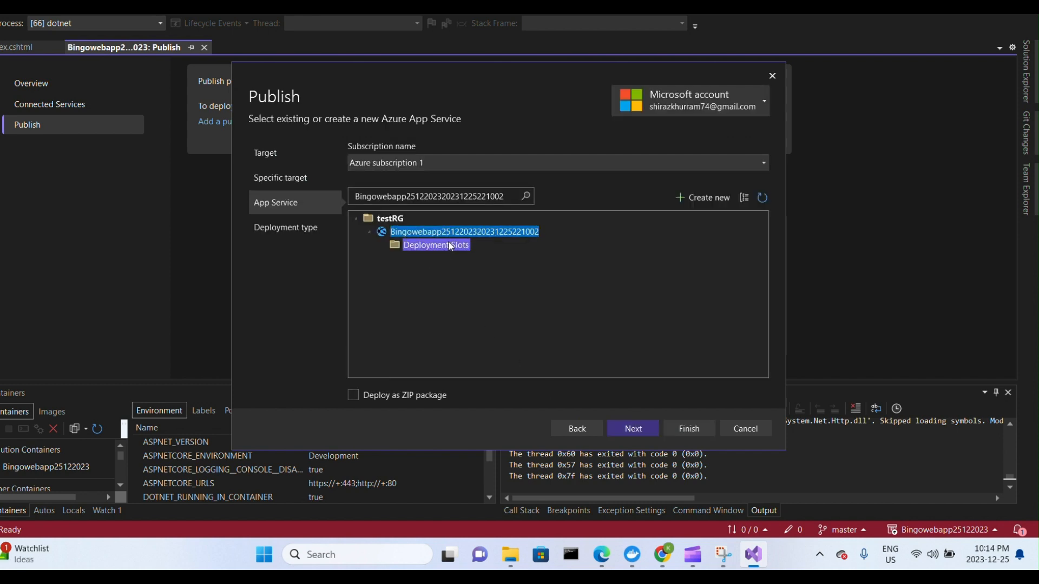
{"action": "left_click", "coordinate": [628, 427]}
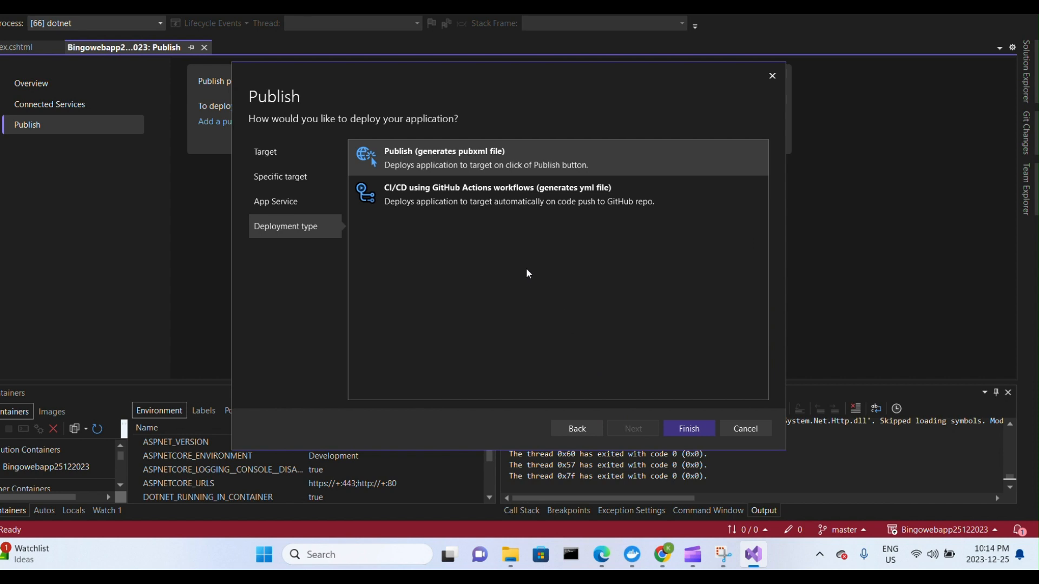
{"action": "left_click", "coordinate": [578, 429]}
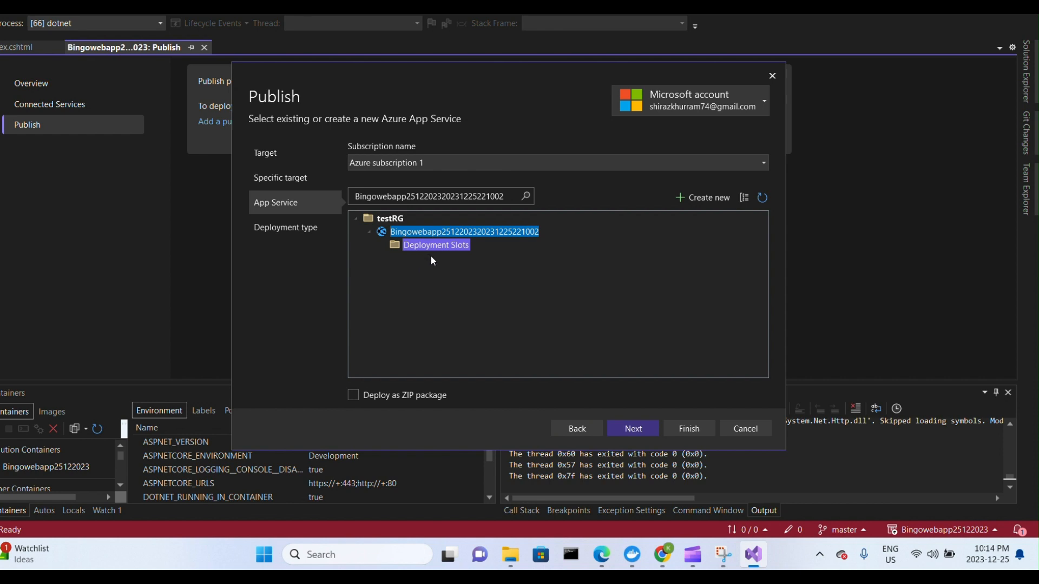
{"action": "left_click", "coordinate": [582, 434]}
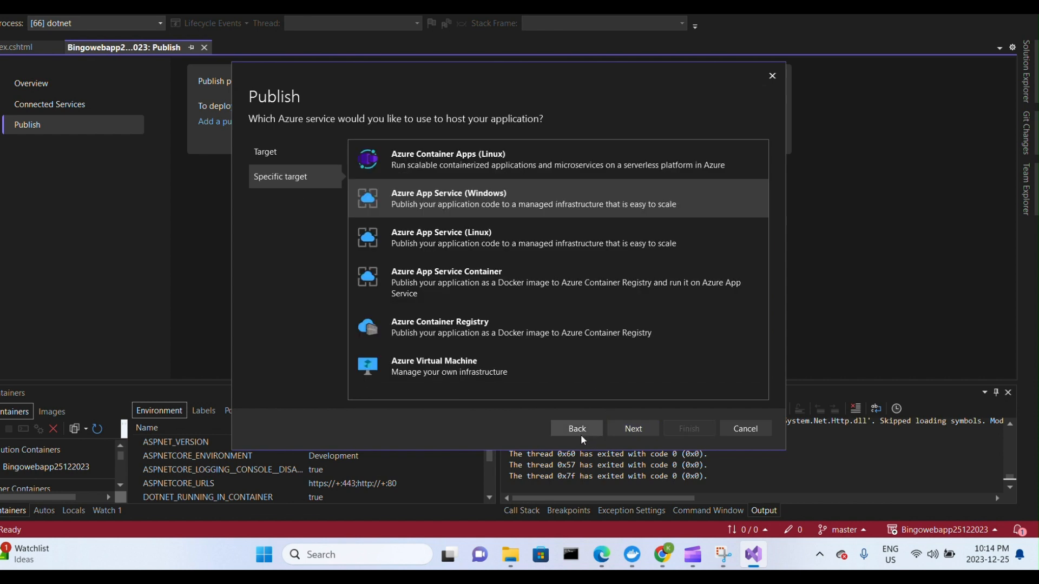
{"action": "left_click", "coordinate": [583, 436]}
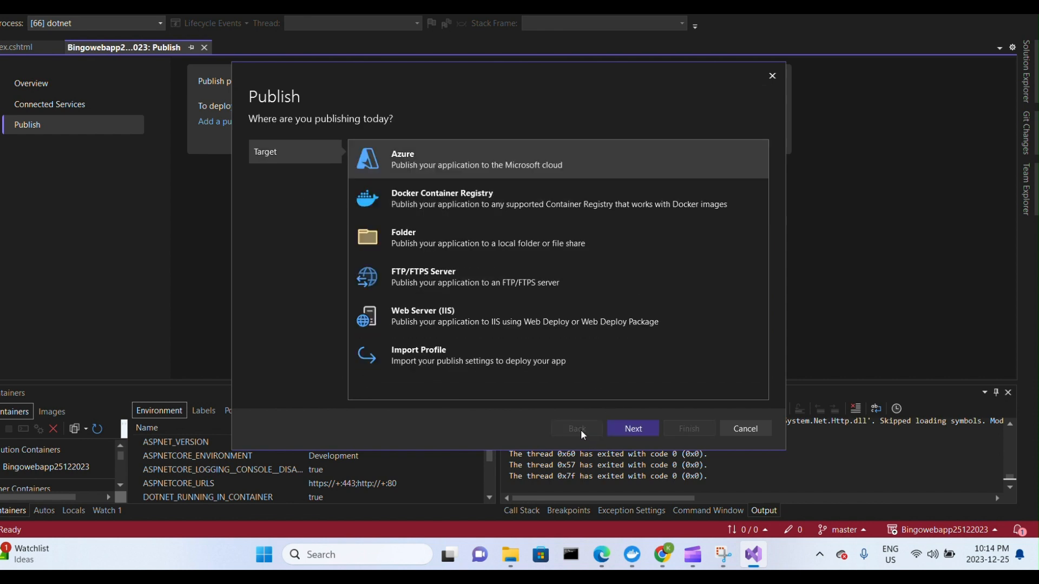
{"action": "left_click", "coordinate": [744, 428]}
{"action": "left_click", "coordinate": [617, 427]}
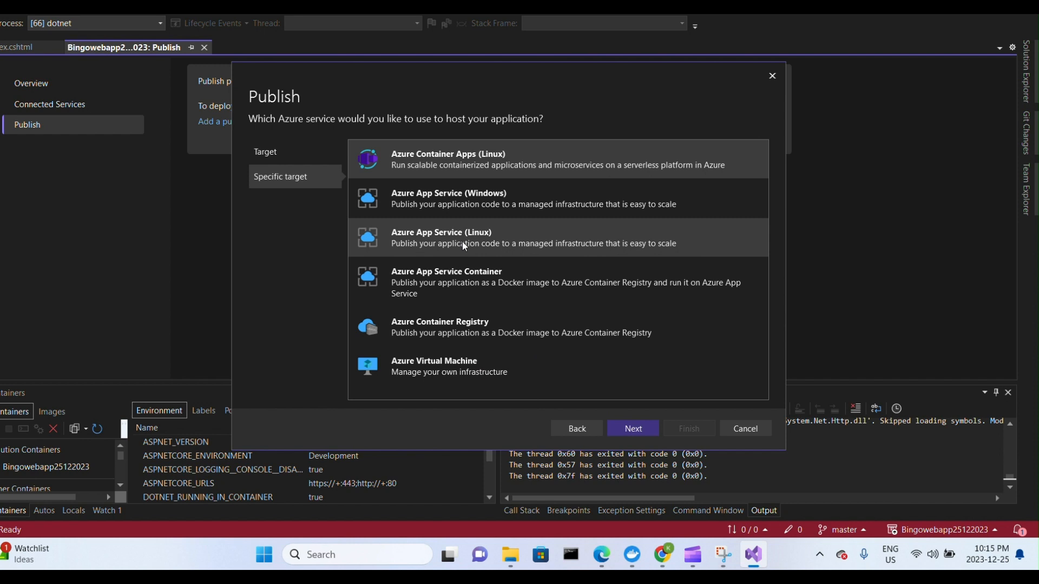
{"action": "left_click", "coordinate": [459, 205]}
{"action": "left_click", "coordinate": [629, 428]}
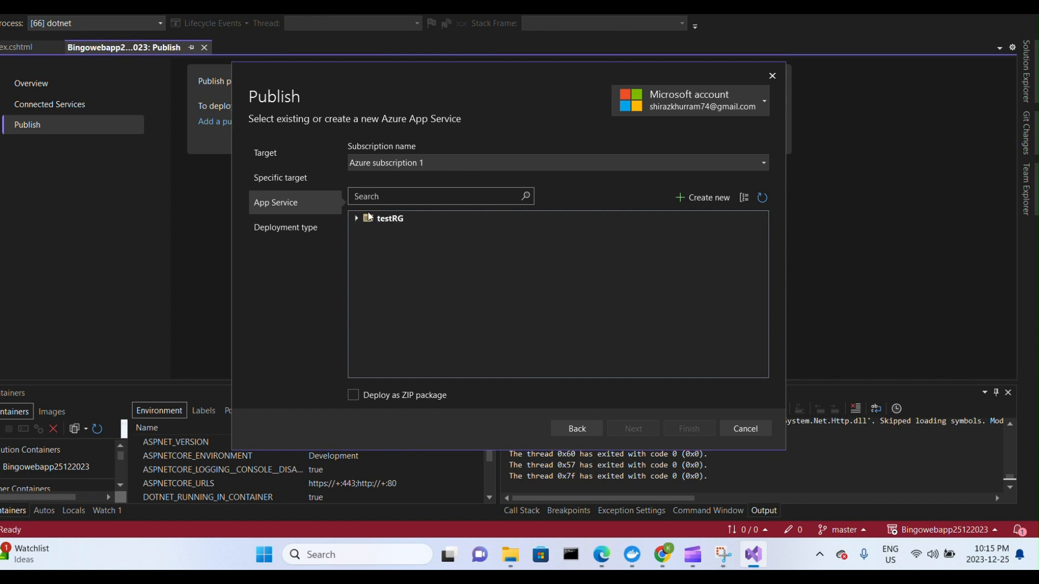
{"action": "left_click", "coordinate": [357, 218]}
{"action": "left_click", "coordinate": [370, 232]}
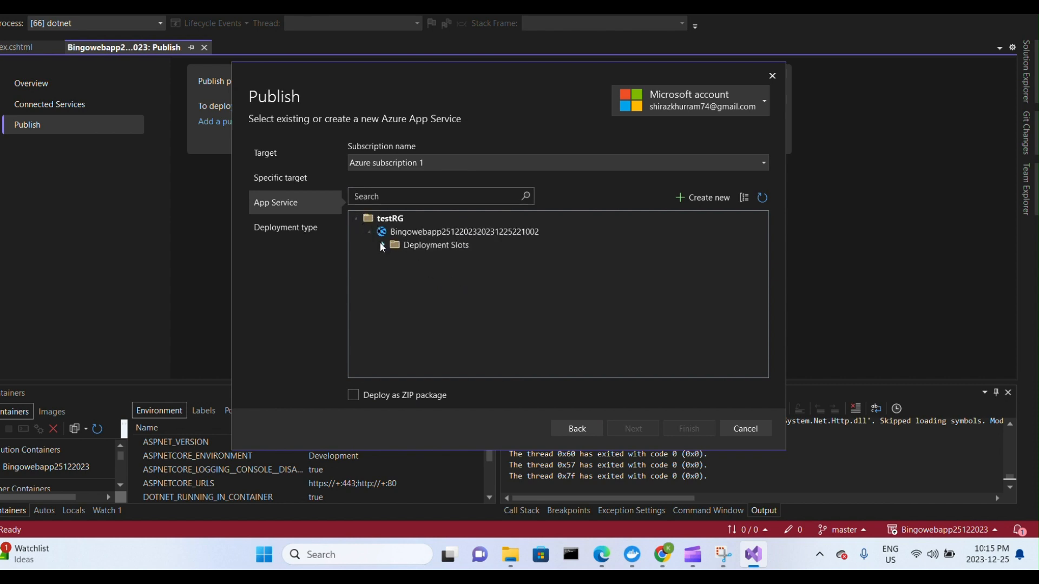
{"action": "left_click", "coordinate": [382, 245]}
{"action": "left_click", "coordinate": [428, 259]}
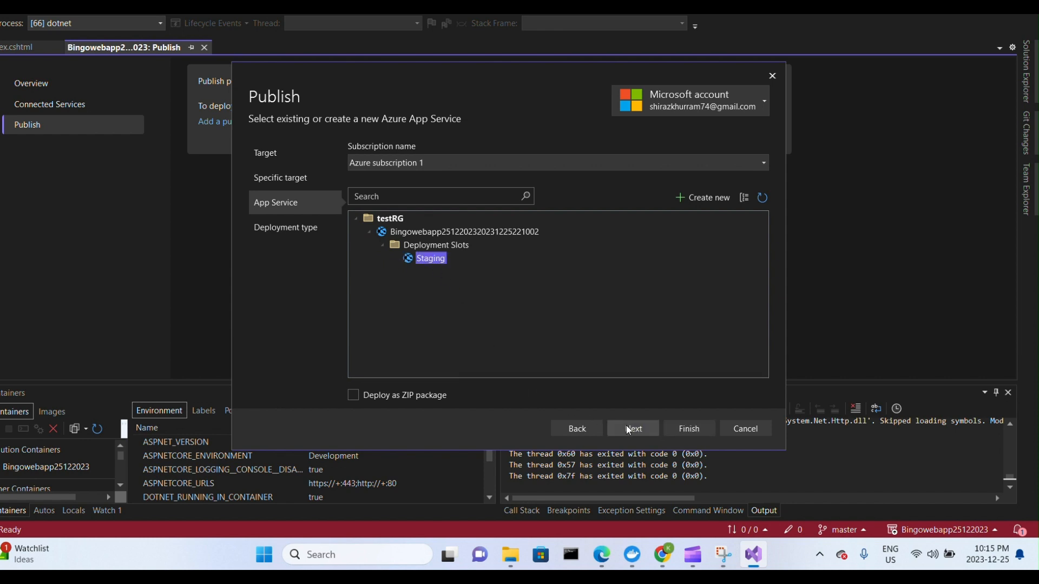
{"action": "left_click", "coordinate": [628, 429]}
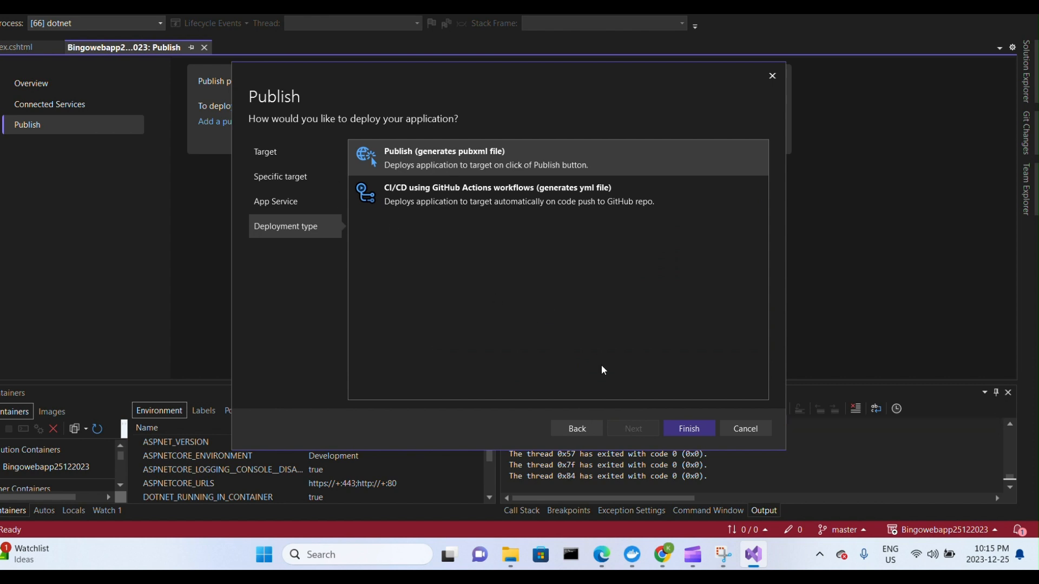
{"action": "left_click", "coordinate": [695, 428]}
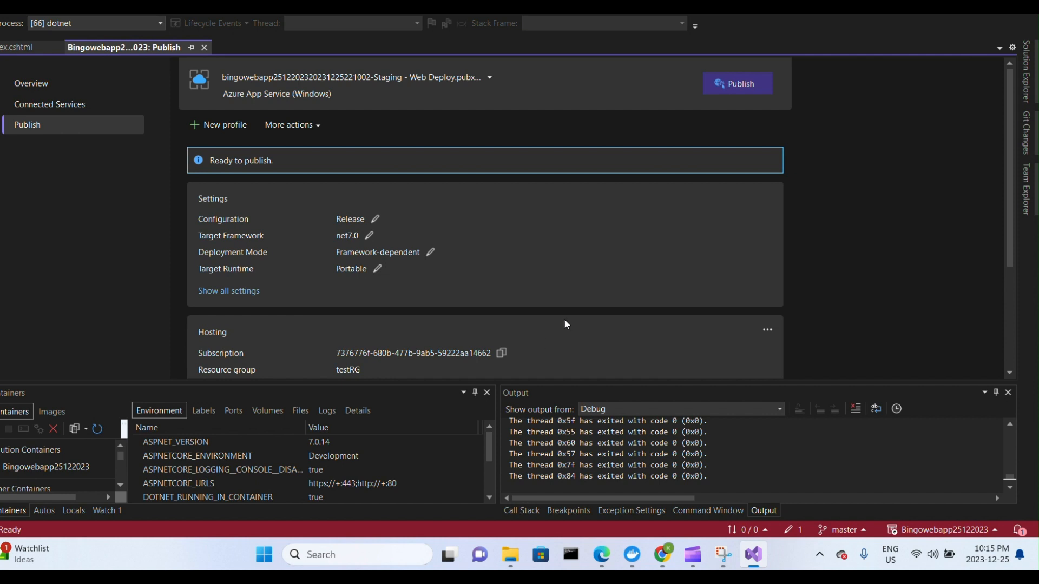
Publish the web app to the Staging slot, stopping the running debug session, and open the published site
{"action": "left_click", "coordinate": [742, 83]}
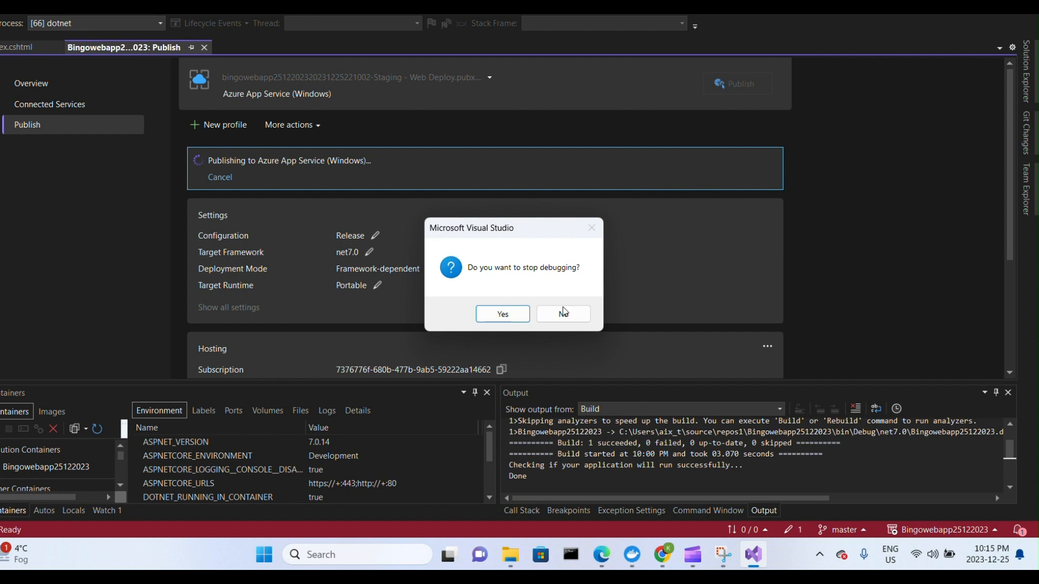
{"action": "left_click", "coordinate": [502, 314]}
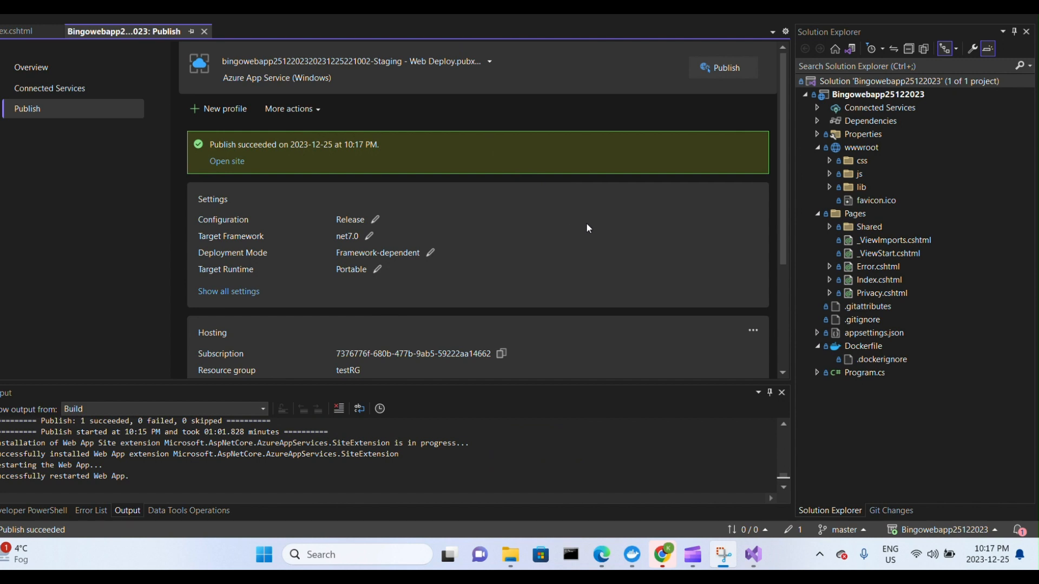
{"action": "left_click", "coordinate": [232, 162]}
{"action": "left_click", "coordinate": [233, 162]}
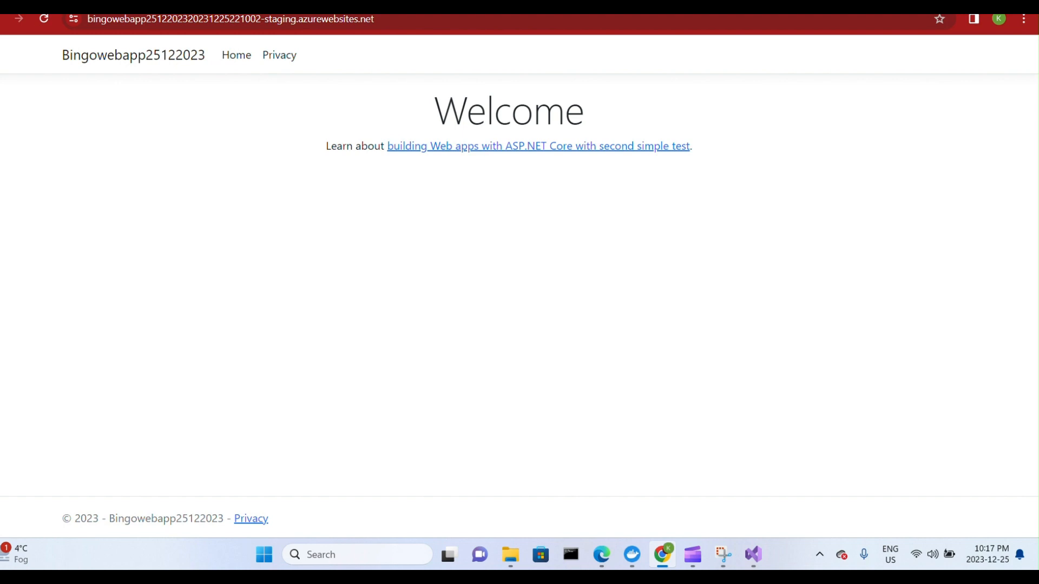
Return to the Azure portal, reopen the production web app from App Services, view its default domain's site, and go back to the portal
{"action": "key", "text": "ctrl+Tab"}
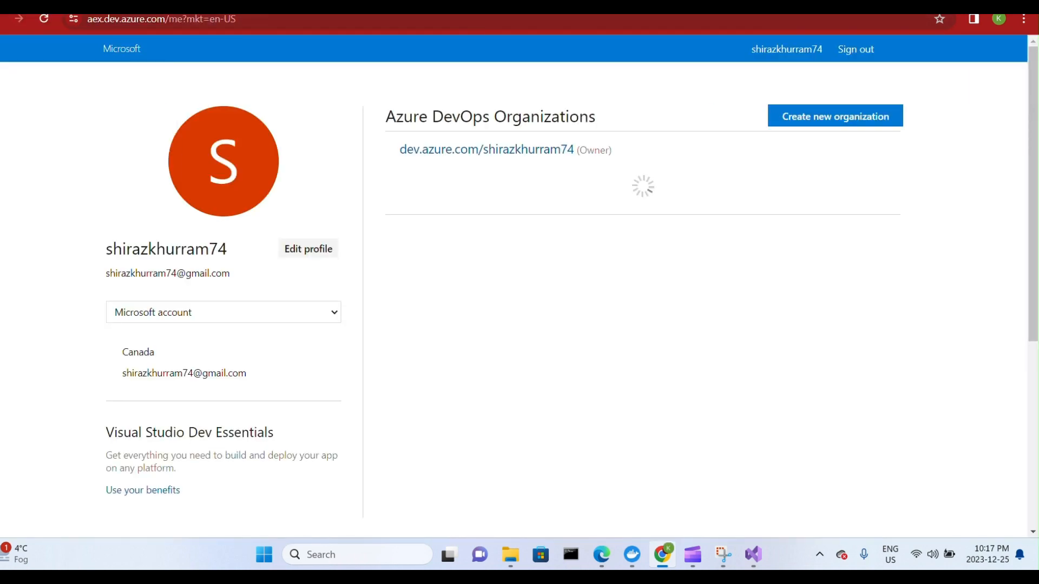
{"action": "left_click", "coordinate": [54, 5]}
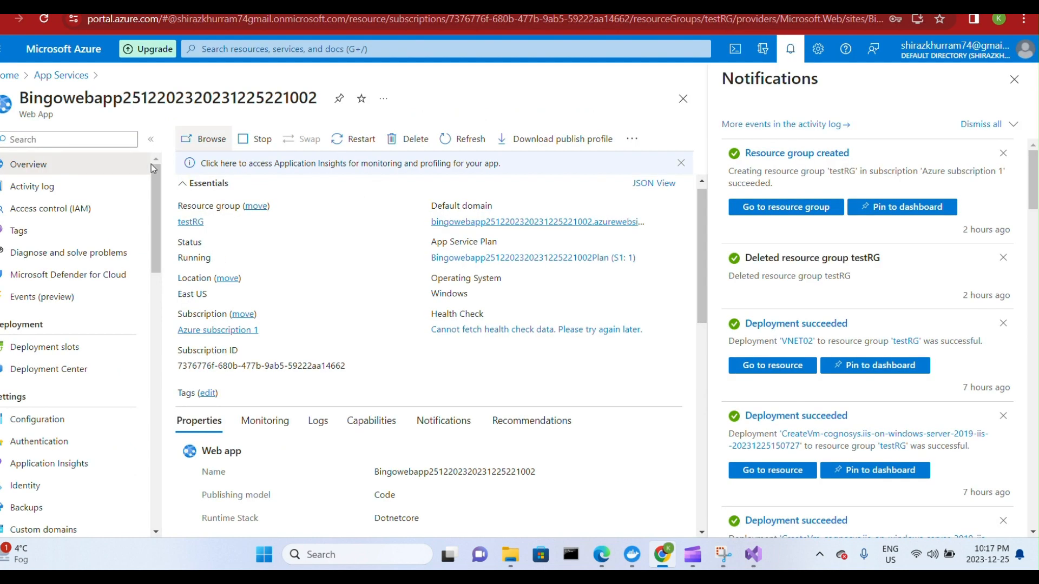
{"action": "left_click", "coordinate": [58, 76]}
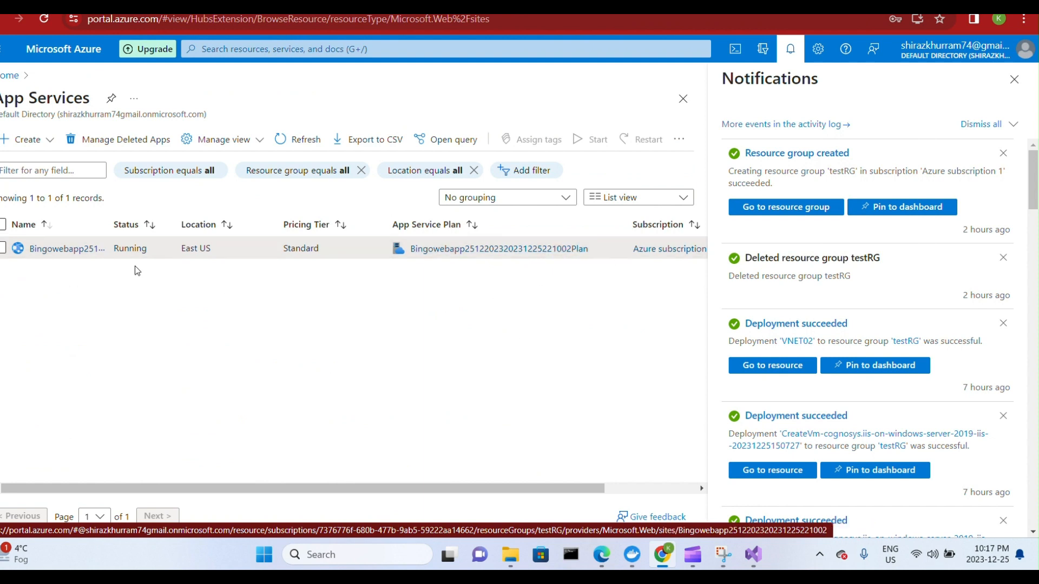
{"action": "left_click", "coordinate": [91, 258]}
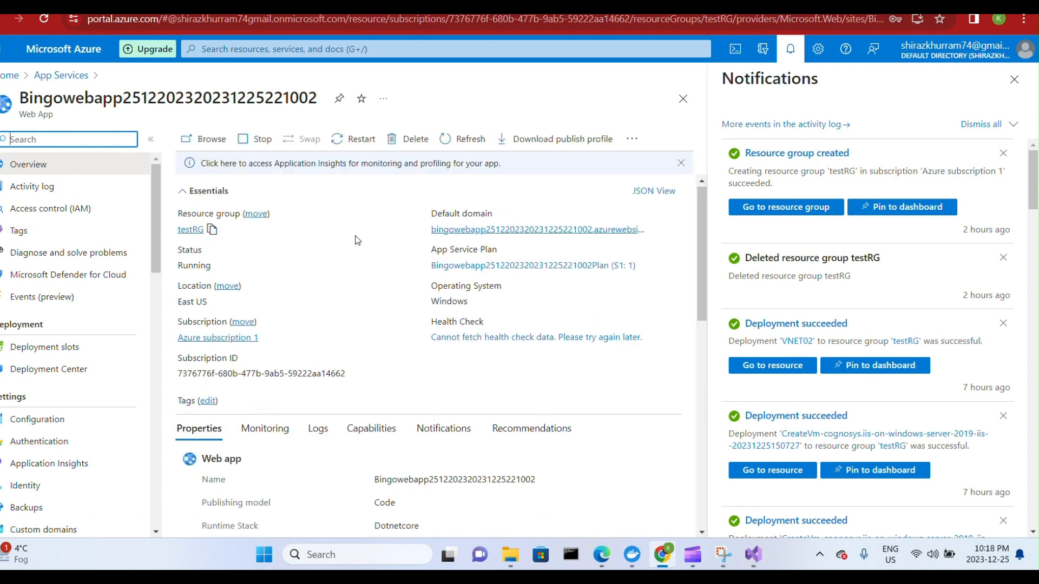
{"action": "scroll", "coordinate": [355, 275], "scroll_direction": "down", "scroll_amount": 1}
{"action": "scroll", "coordinate": [354, 274], "scroll_direction": "down", "scroll_amount": 2}
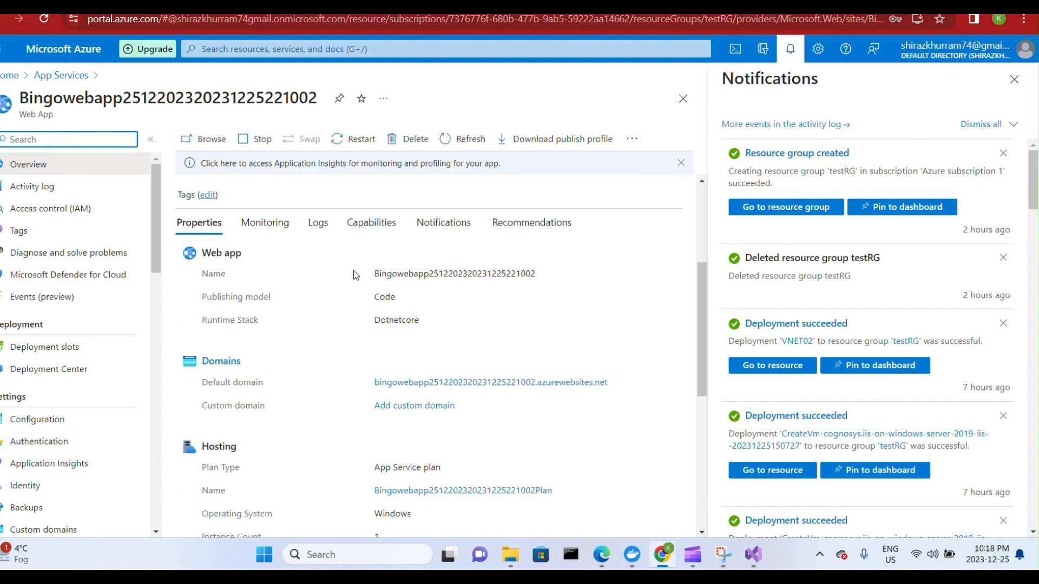
{"action": "left_click", "coordinate": [489, 384]}
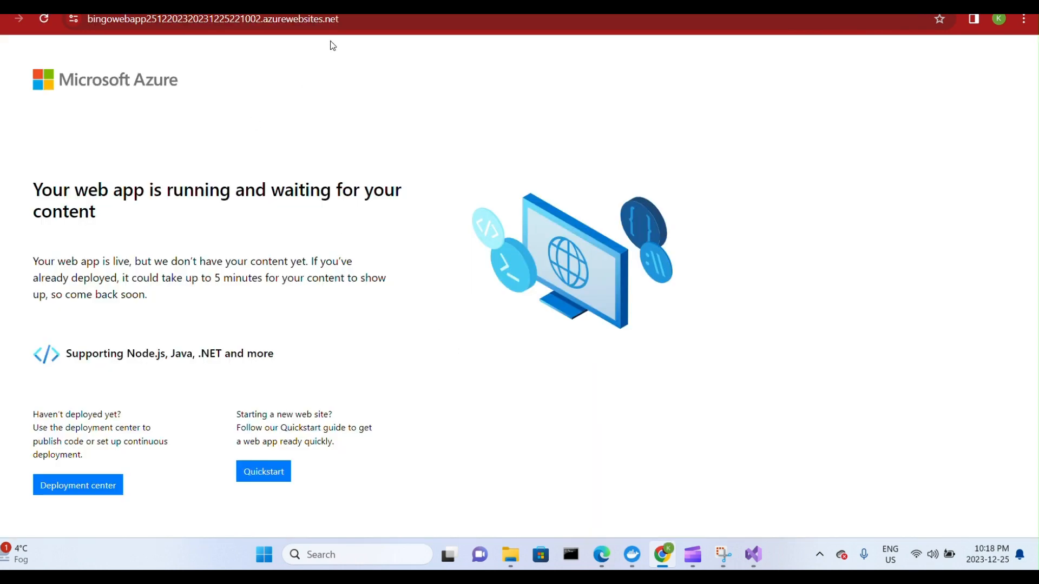
{"action": "left_click", "coordinate": [270, 5]}
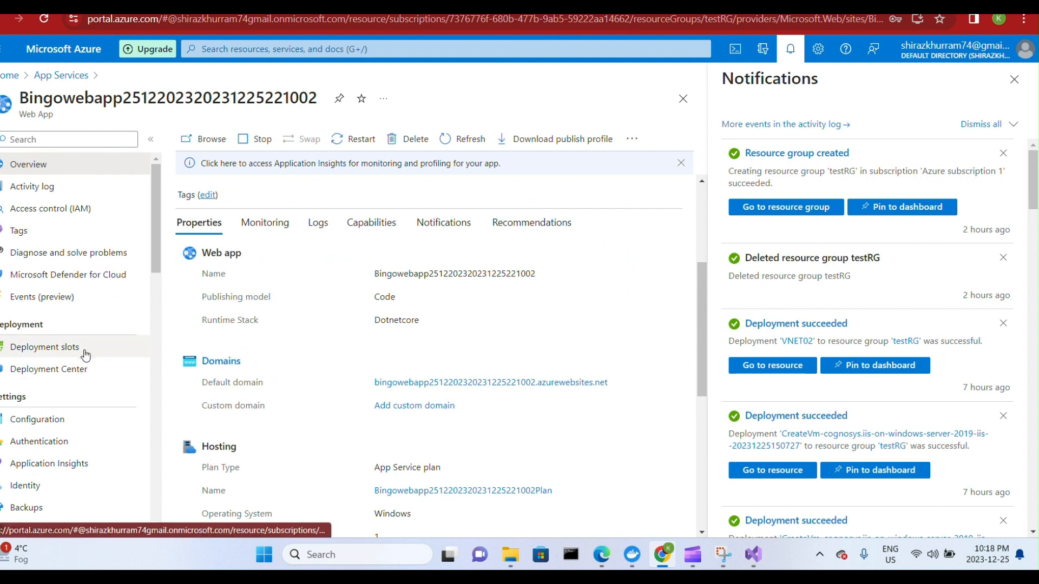
Open the Staging slot from the web app's deployment slots and view its overview properties
{"action": "left_click", "coordinate": [51, 348]}
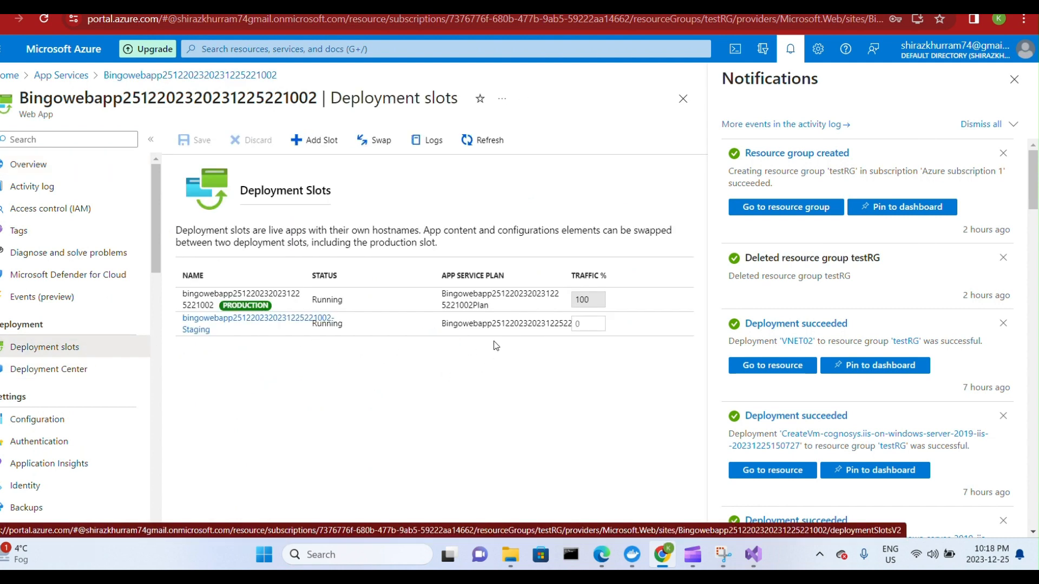
{"action": "left_click", "coordinate": [238, 317]}
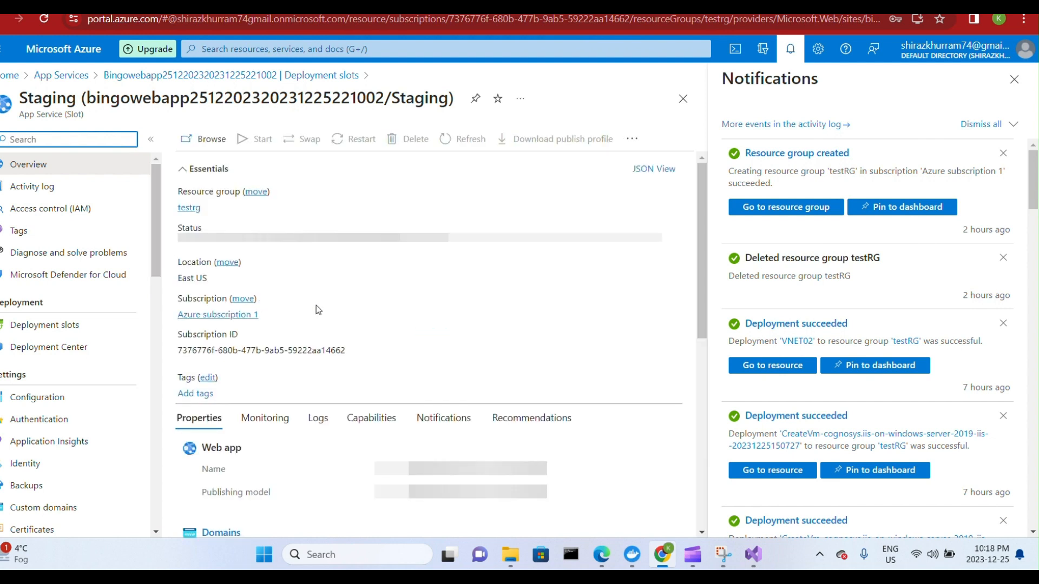
{"action": "scroll", "coordinate": [316, 305], "scroll_direction": "down", "scroll_amount": 2}
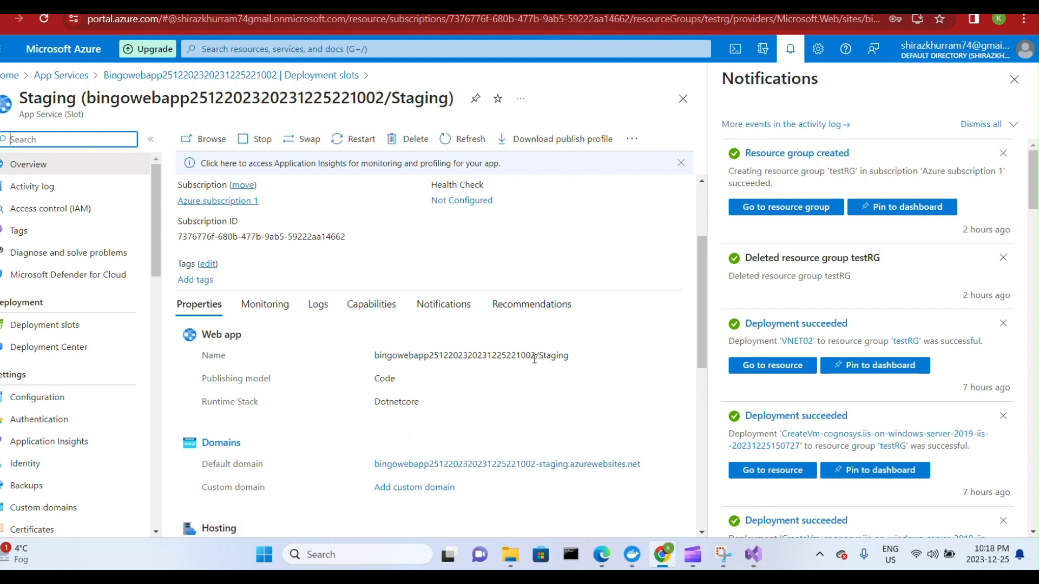
Try to reach the staging site by copying the slot's name and entering it as the address in a new browser tab
{"action": "left_click_drag", "start_coordinate": [574, 357], "coordinate": [374, 361]}
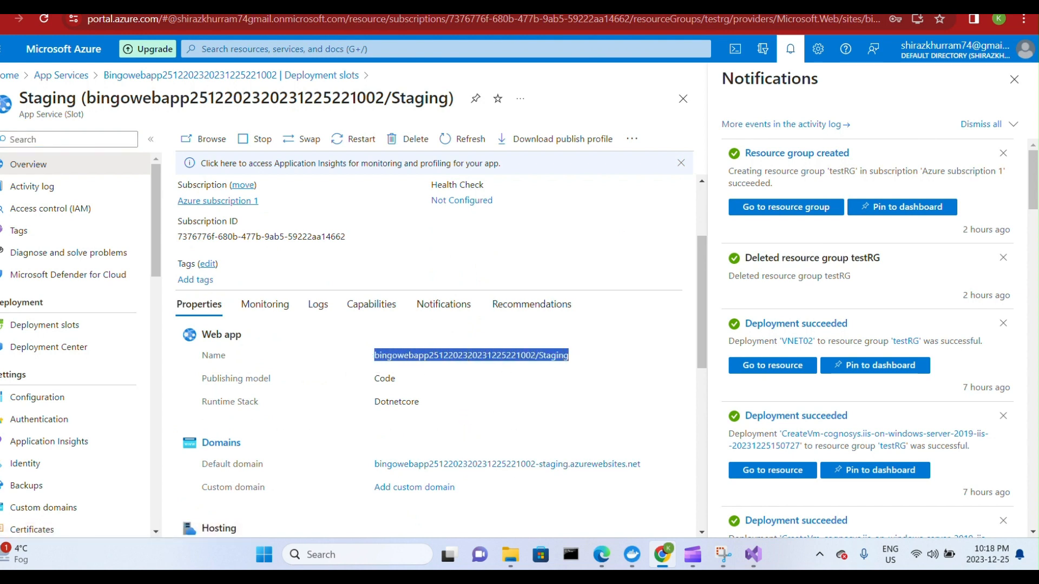
{"action": "key", "text": "ctrl+c"}
{"action": "key", "text": "ctrl+t"}
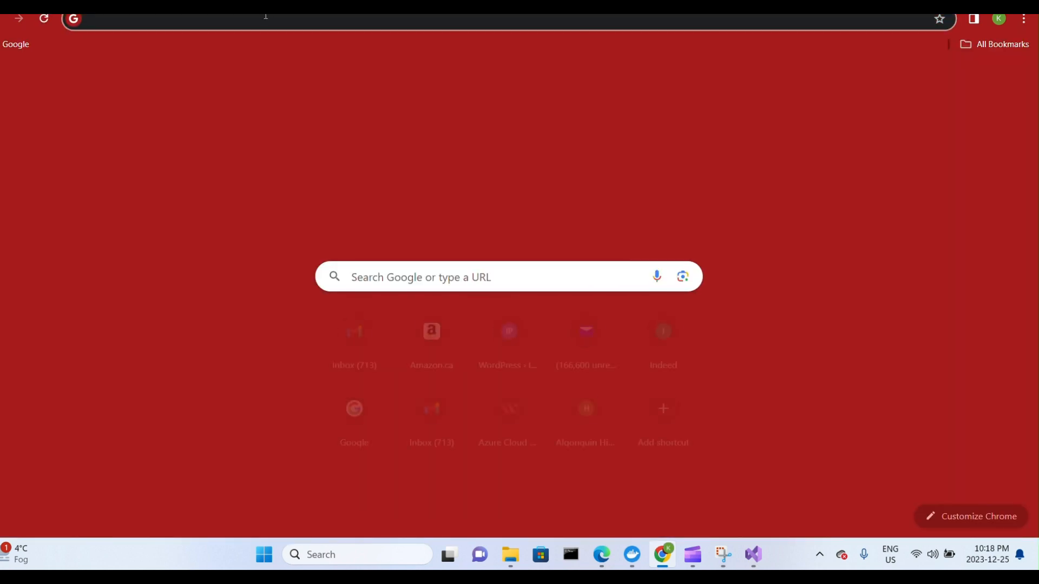
{"action": "key", "text": "ctrl+v"}
{"action": "key", "text": "Return"}
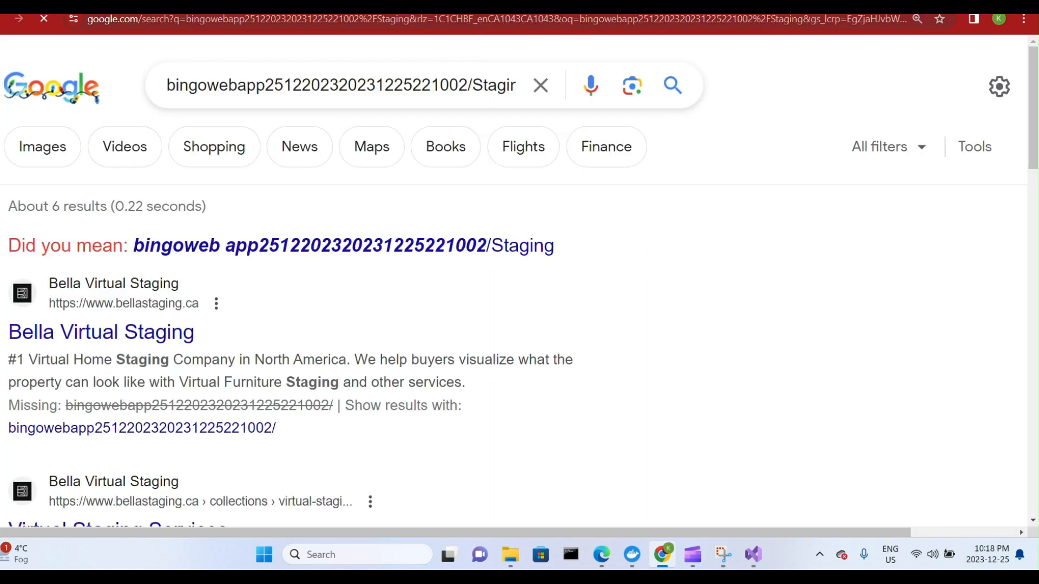
{"action": "left_click", "coordinate": [342, 20]}
{"action": "key", "text": "ctrl+v"}
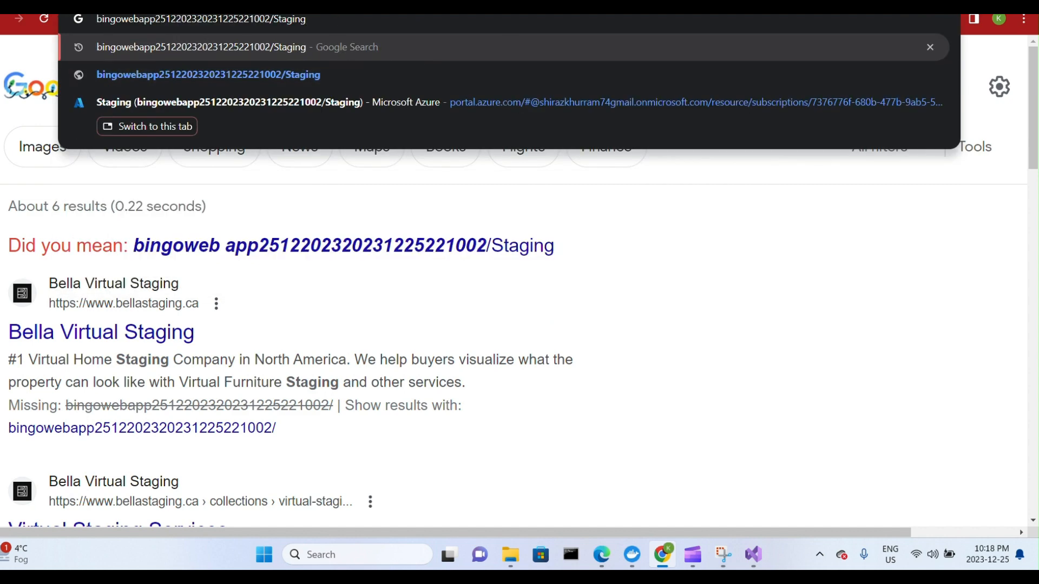
{"action": "left_click", "coordinate": [281, 7]}
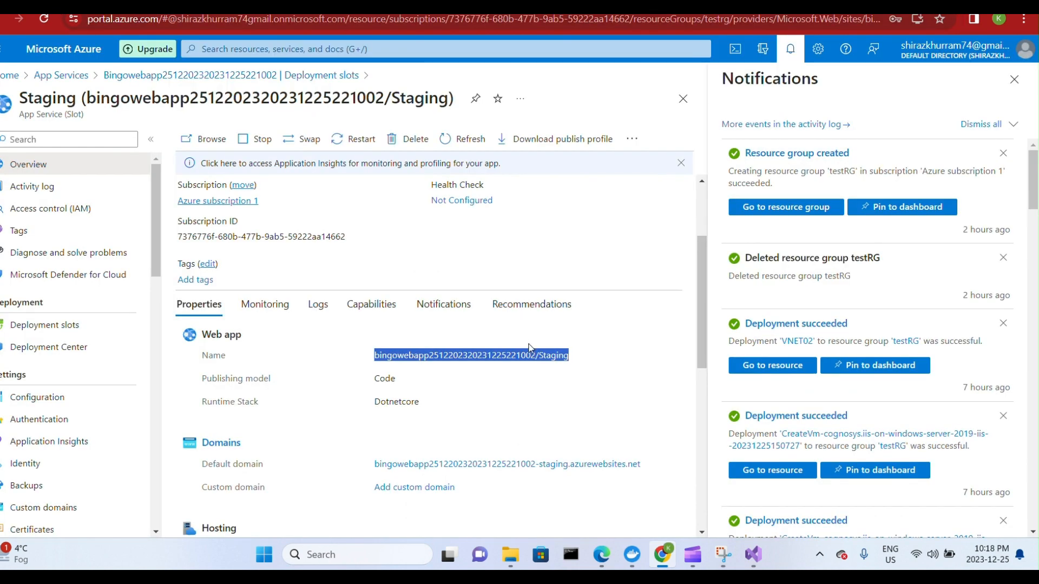
View the Staging slot's site through its default domain and the slot's Browse command, and return to the portal
{"action": "scroll", "coordinate": [528, 347], "scroll_direction": "down", "scroll_amount": 3}
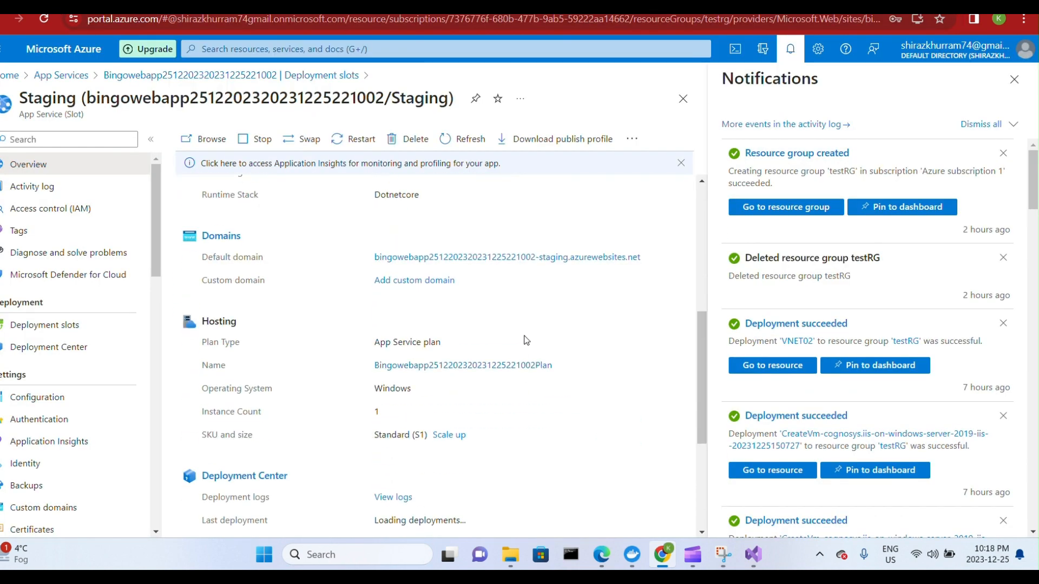
{"action": "scroll", "coordinate": [339, 212], "scroll_direction": "up", "scroll_amount": 1}
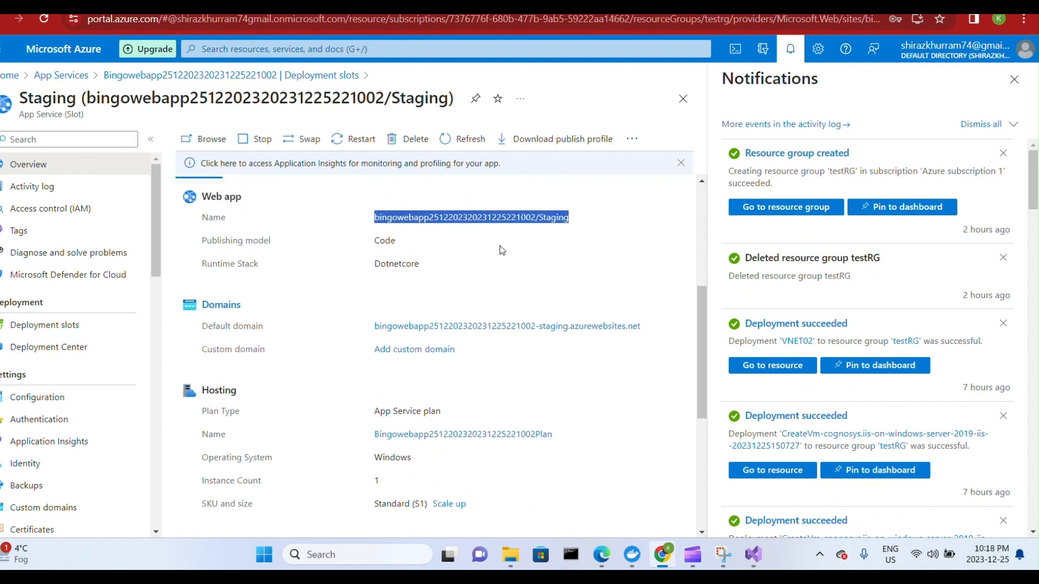
{"action": "scroll", "coordinate": [501, 250], "scroll_direction": "down", "scroll_amount": 1}
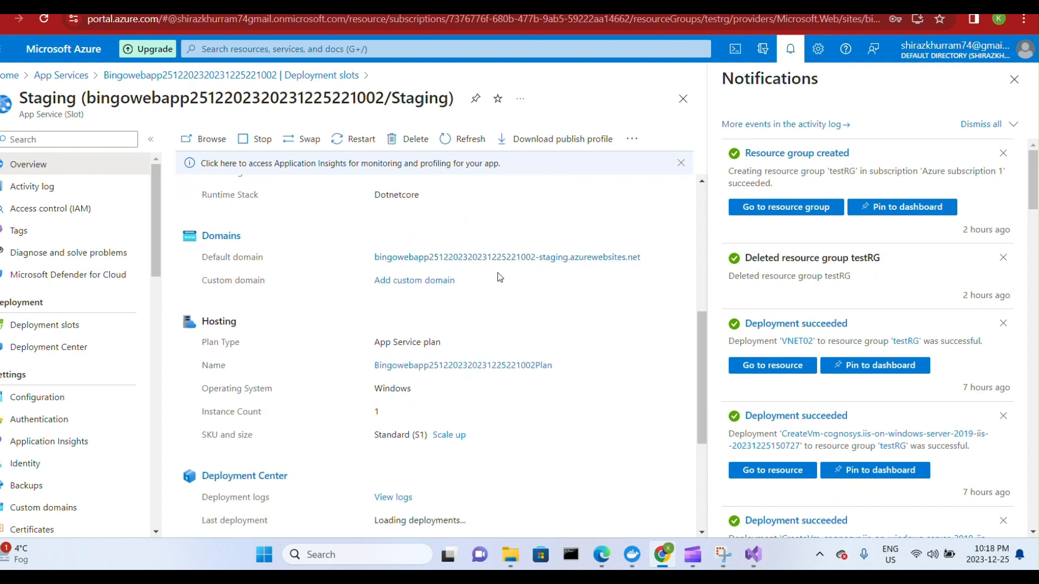
{"action": "left_click", "coordinate": [476, 258]}
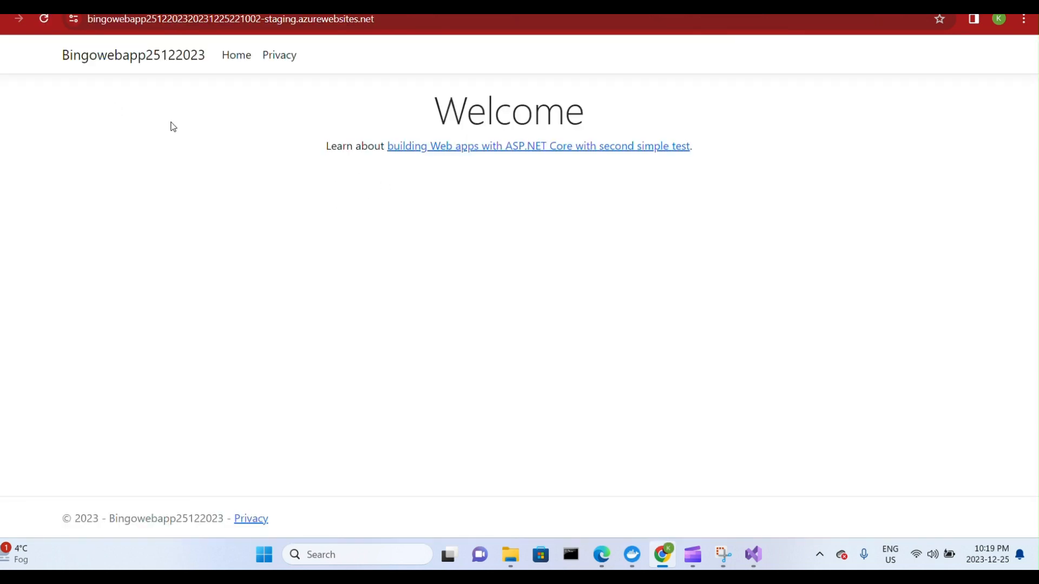
{"action": "left_click", "coordinate": [71, 6]}
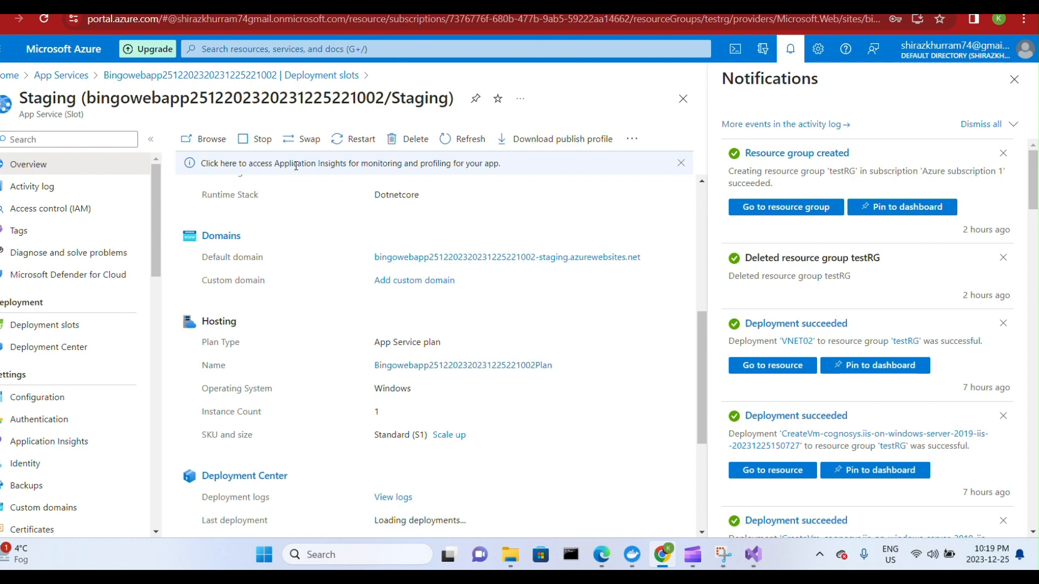
{"action": "left_click", "coordinate": [204, 140]}
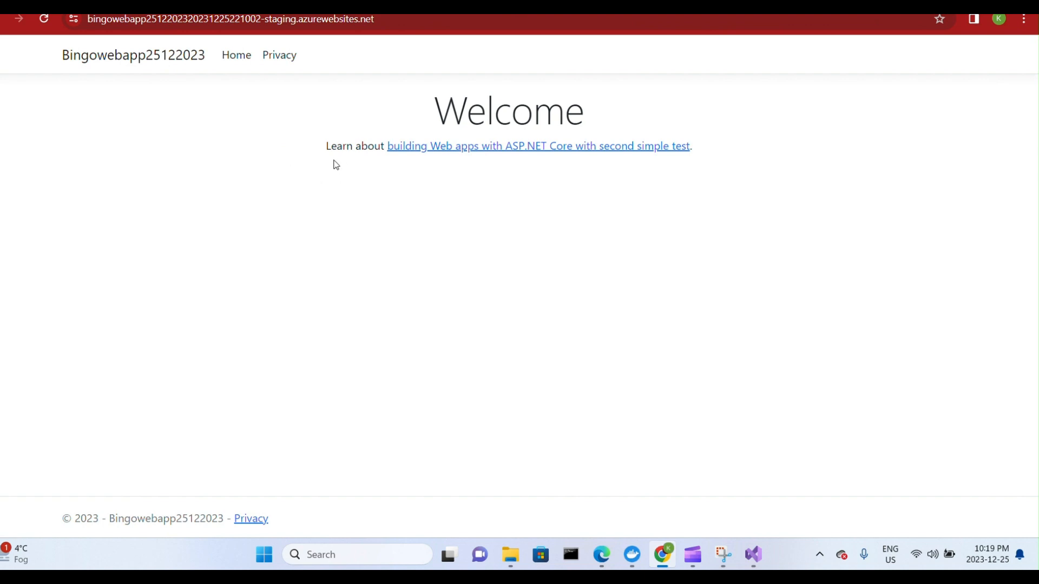
{"action": "left_click", "coordinate": [162, 7]}
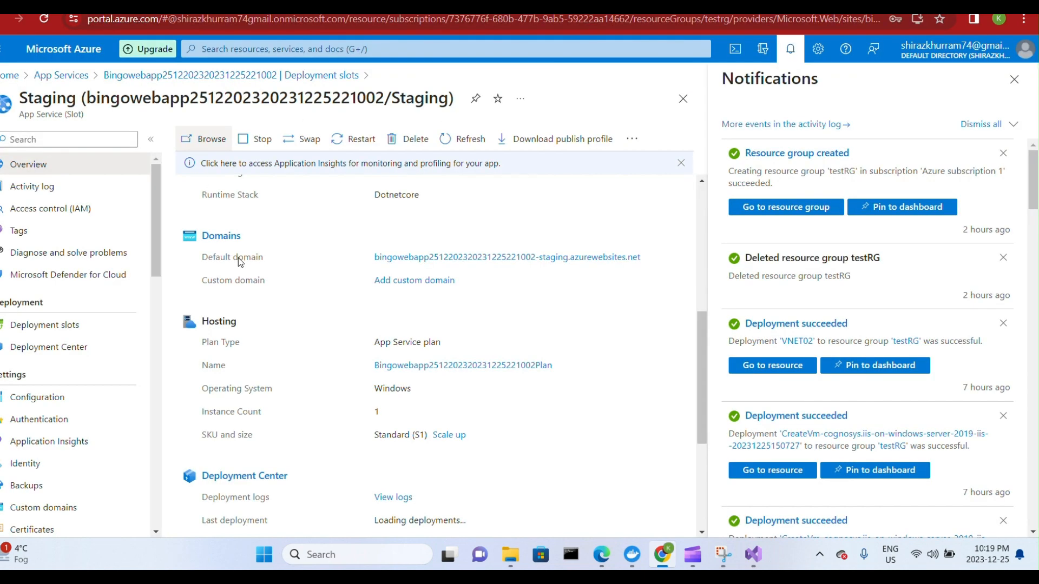
{"action": "scroll", "coordinate": [201, 211], "scroll_direction": "up", "scroll_amount": 2}
{"action": "left_click", "coordinate": [252, 77]}
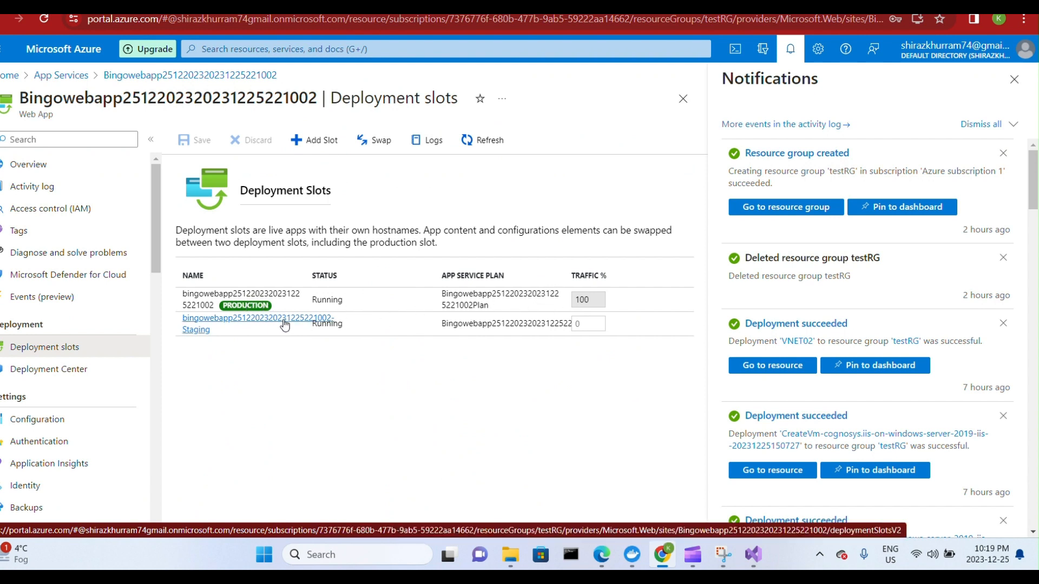
{"action": "left_click", "coordinate": [373, 141]}
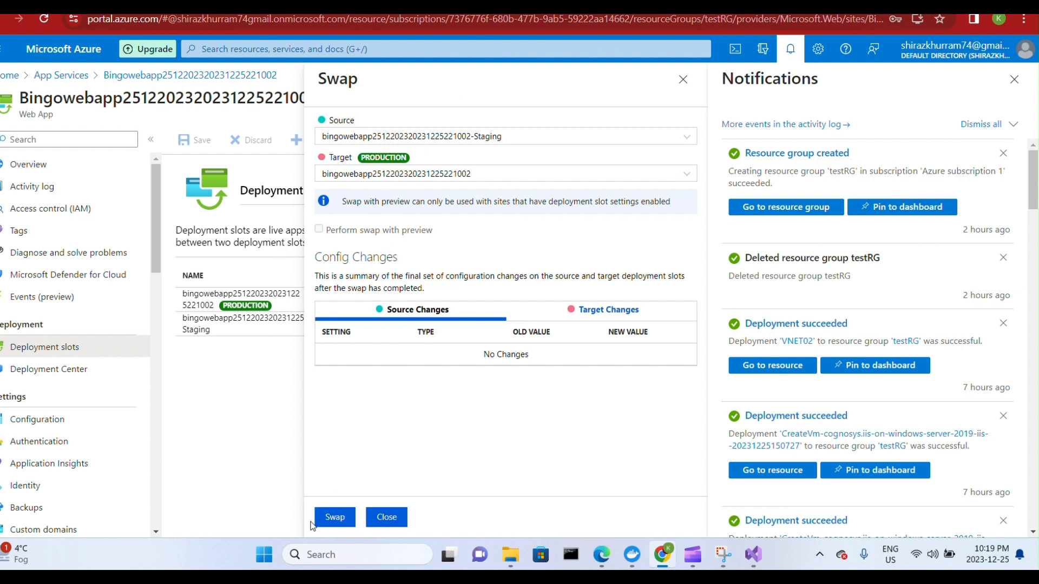
{"action": "left_click", "coordinate": [327, 518]}
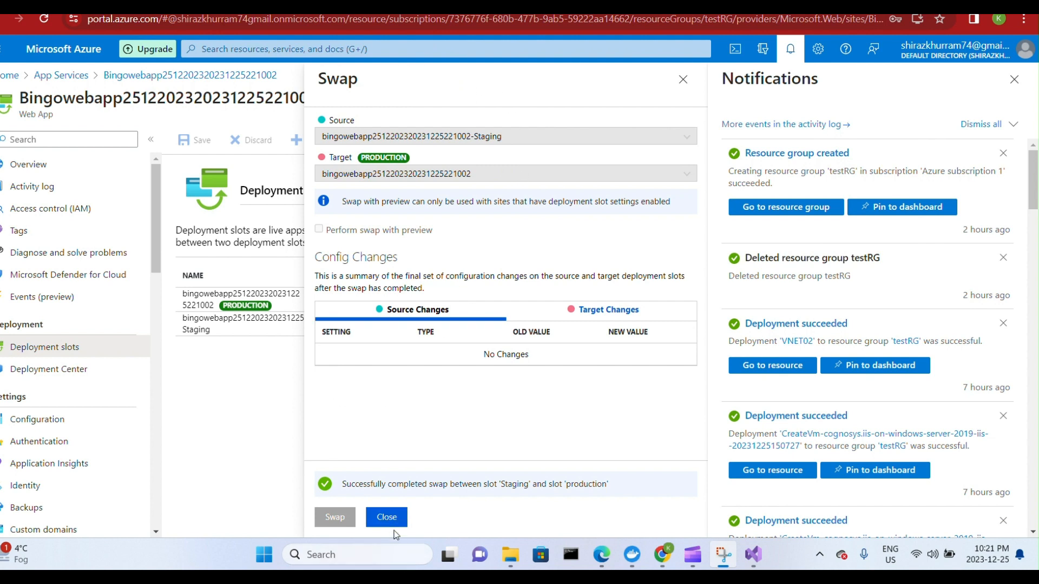
{"action": "left_click", "coordinate": [388, 515]}
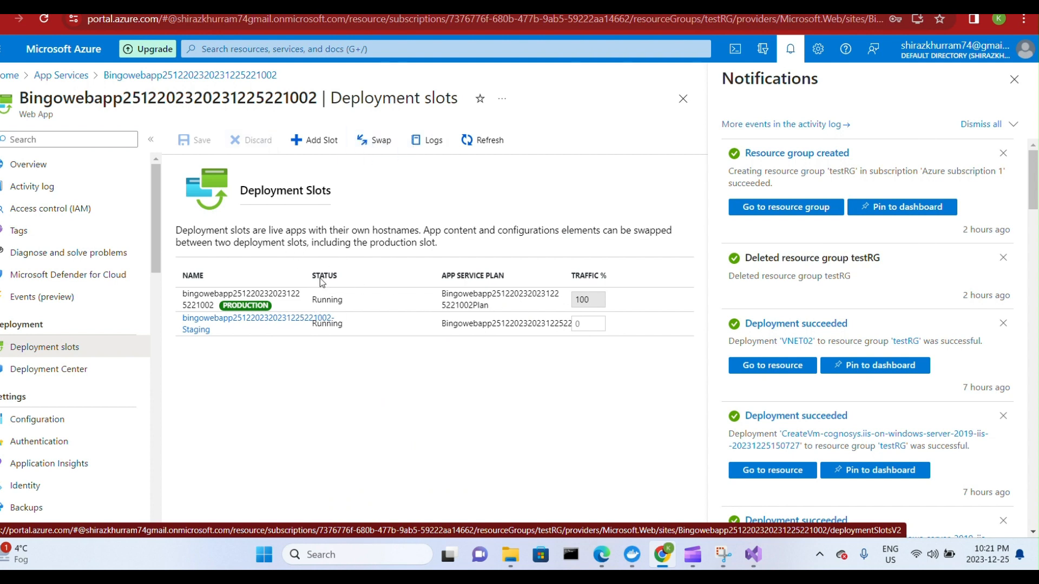
Refresh the deployment slots, check the production site through the default domain in the web app's overview, and return to the portal
{"action": "left_click", "coordinate": [491, 138]}
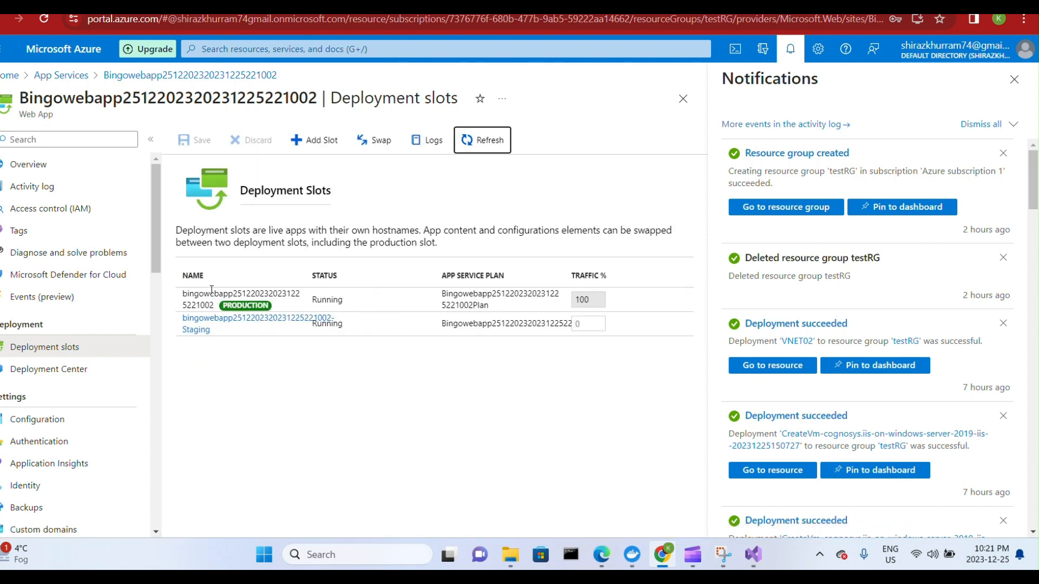
{"action": "left_click", "coordinate": [28, 162]}
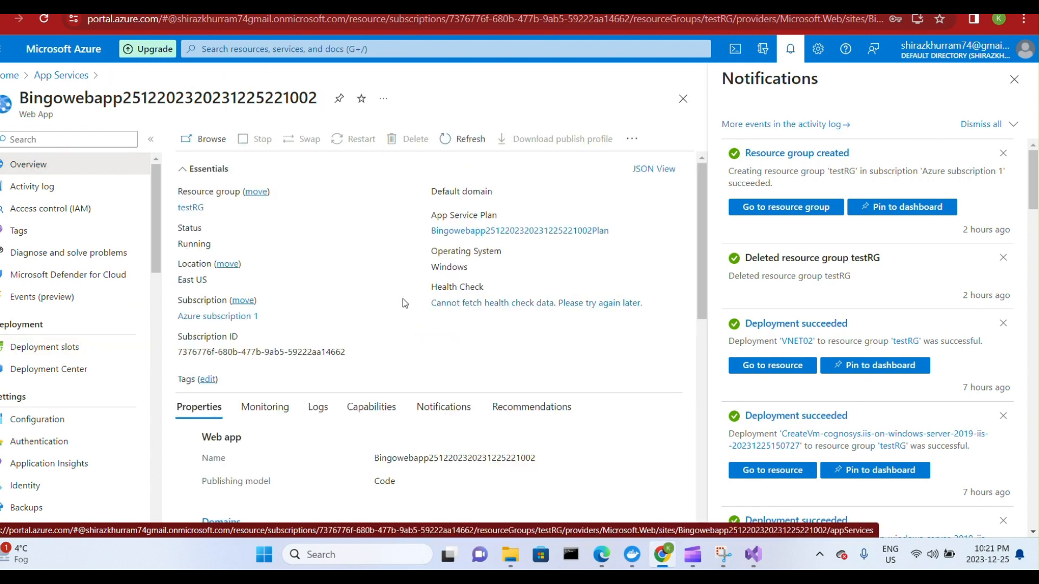
{"action": "scroll", "coordinate": [357, 279], "scroll_direction": "down", "scroll_amount": 2}
{"action": "scroll", "coordinate": [356, 278], "scroll_direction": "down", "scroll_amount": 3}
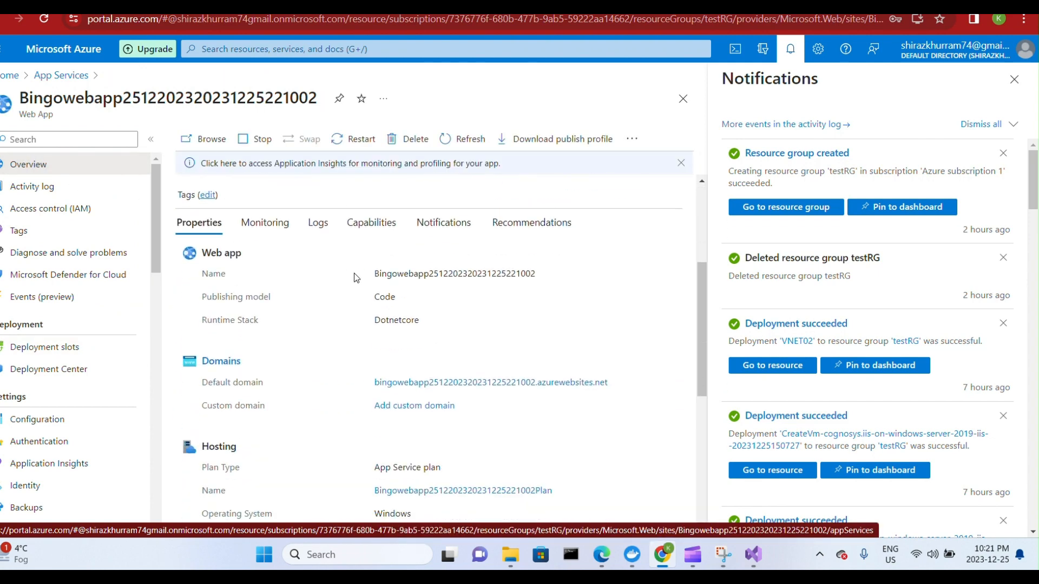
{"action": "left_click", "coordinate": [466, 384]}
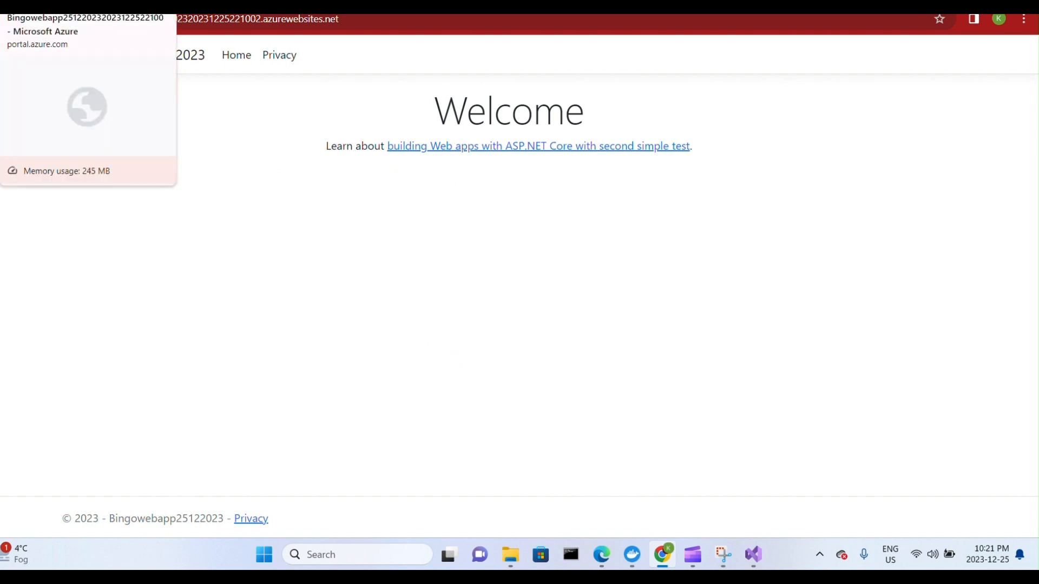
{"action": "left_click", "coordinate": [58, 7]}
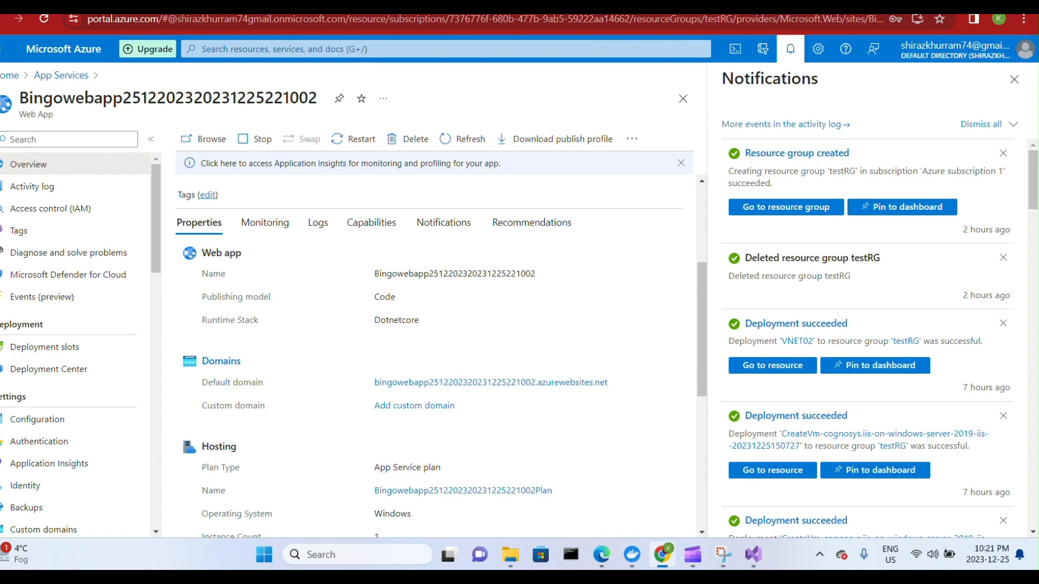
{"action": "left_click", "coordinate": [701, 562]}
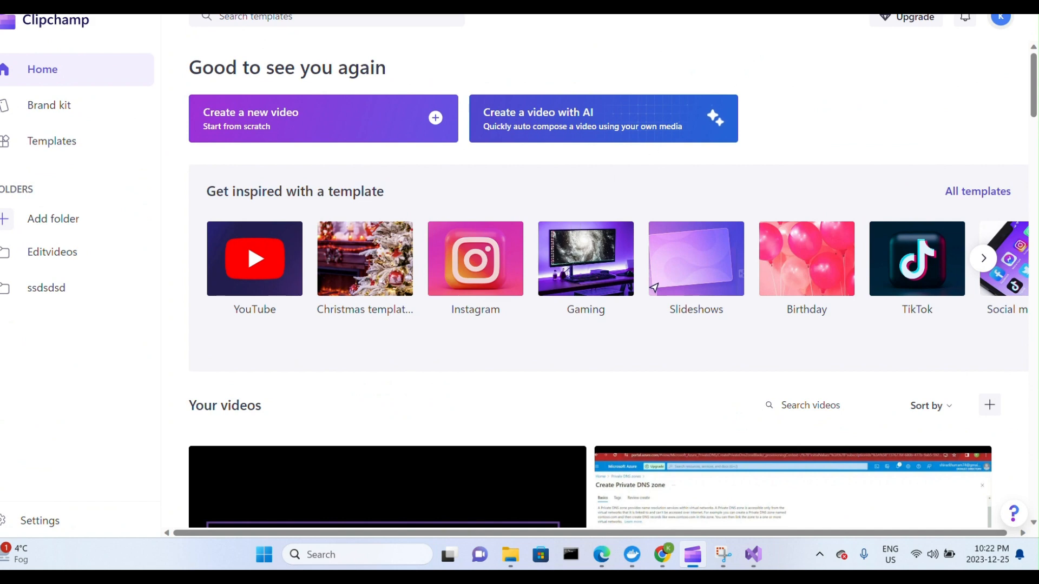
Switch to Visual Studio and open the Index.cshtml page of the Bingowebapp25122023 project for editing
{"action": "left_click", "coordinate": [693, 555]}
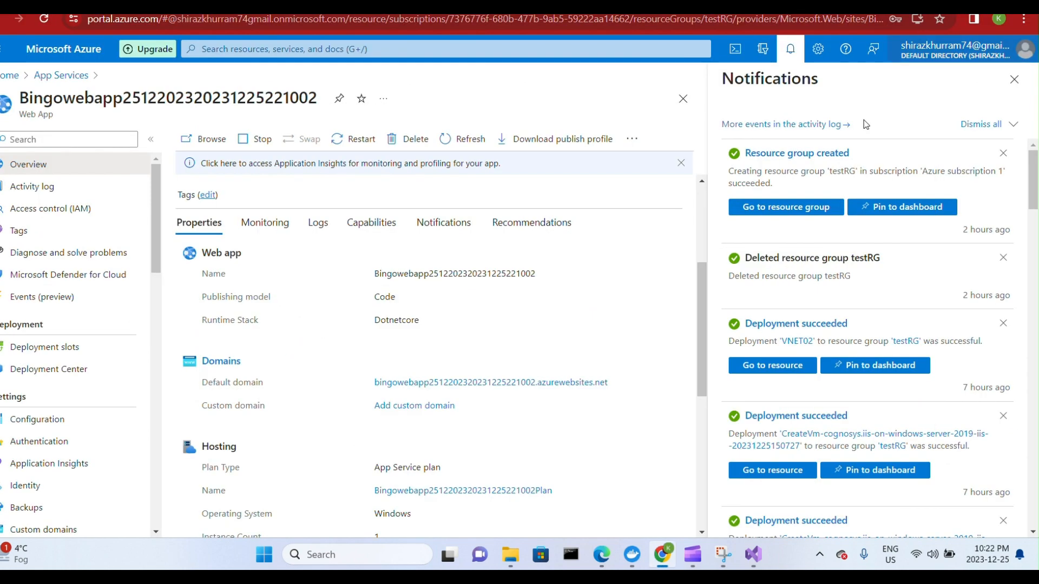
{"action": "left_click", "coordinate": [752, 557]}
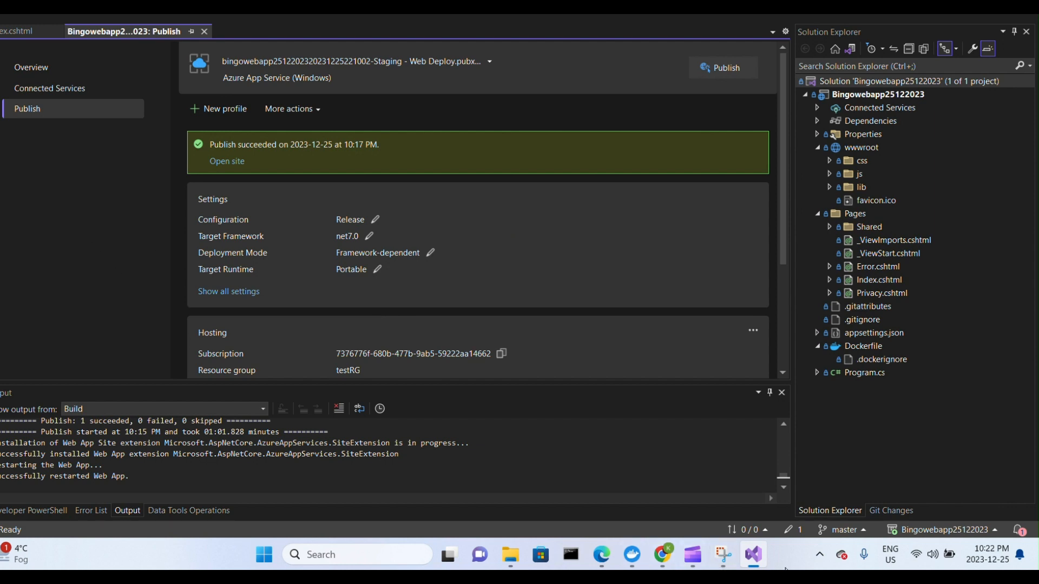
{"action": "right_click", "coordinate": [755, 558]}
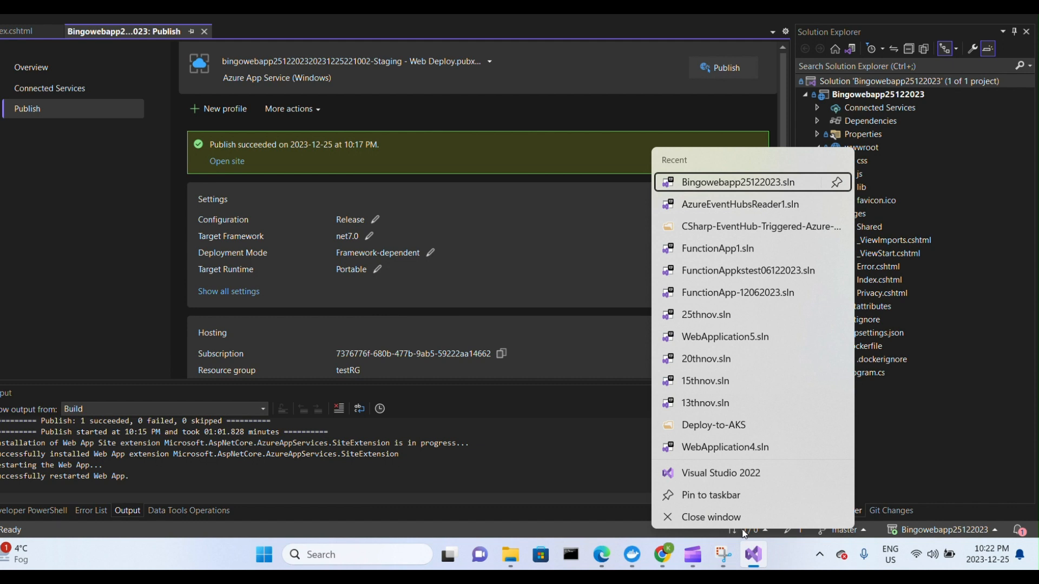
{"action": "left_click", "coordinate": [100, 258]}
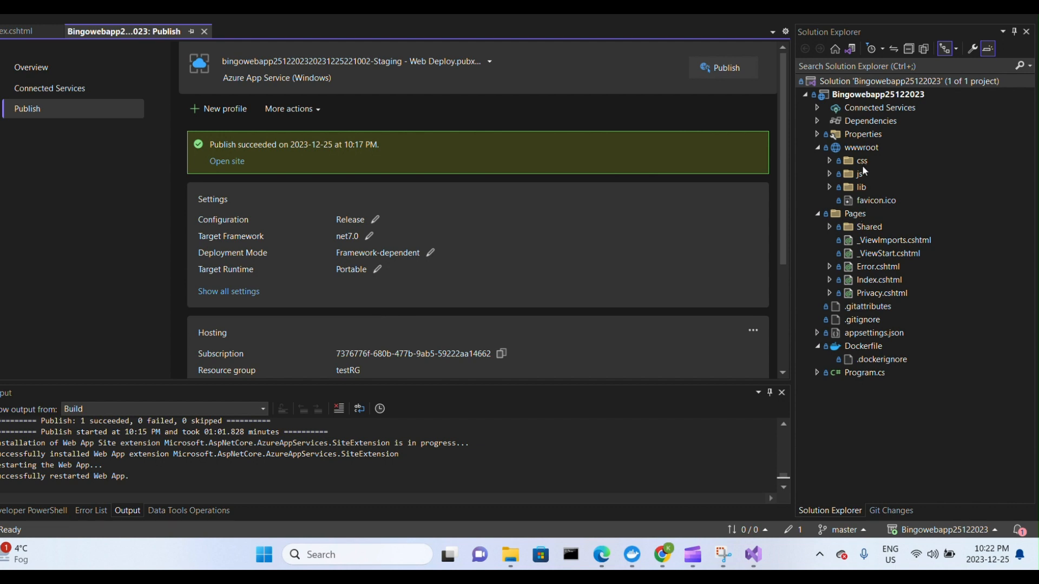
{"action": "double_click", "coordinate": [882, 278]}
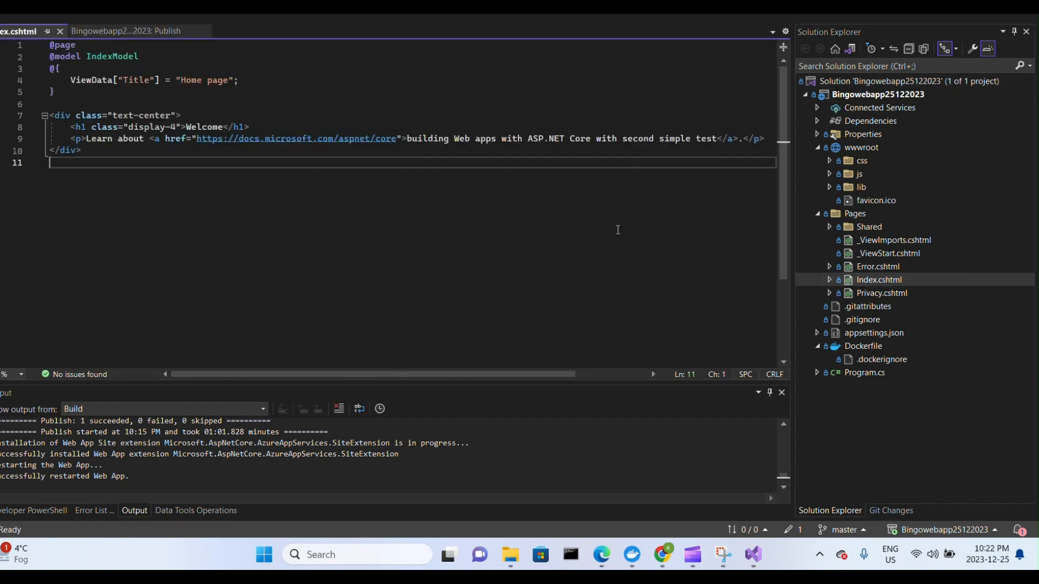
Reword the link text in the Index.cshtml paragraph to "building Web apps with ASP.NET Core with a final test"
{"action": "left_click", "coordinate": [562, 139]}
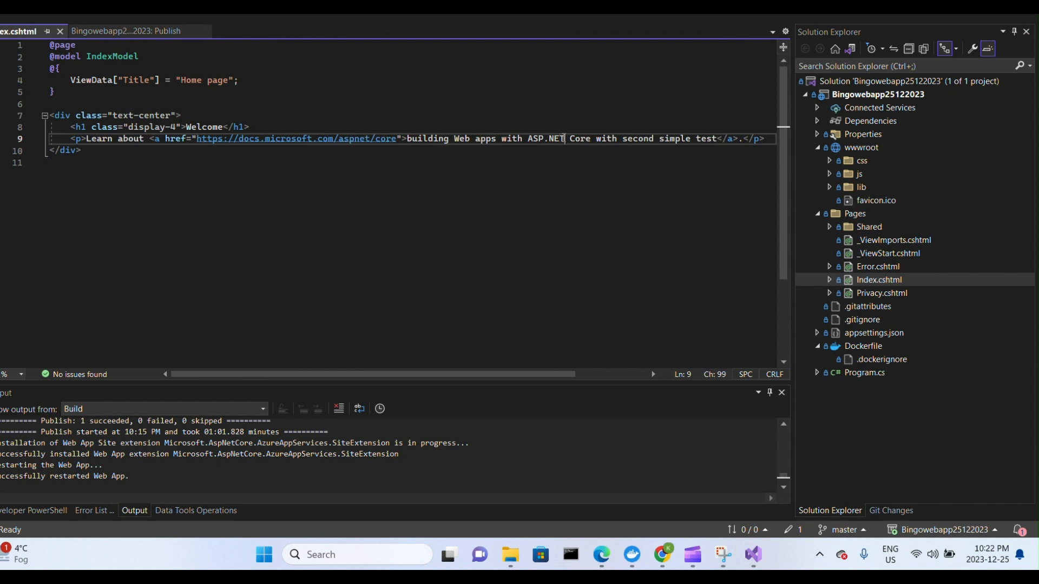
{"action": "key", "text": "Right"}
{"action": "key", "text": "Right"}
{"action": "key", "text": "Right"}
{"action": "key", "text": "Right"}
{"action": "key", "text": "Right"}
{"action": "key", "text": "Right"}
{"action": "key", "text": "Right"}
{"action": "key", "text": "Right"}
{"action": "key", "text": "Right"}
{"action": "key", "text": "Right"}
{"action": "key", "text": "Right"}
{"action": "key", "text": "Right"}
{"action": "key", "text": "Right"}
{"action": "key", "text": "Right"}
{"action": "key", "text": "Right"}
{"action": "key", "text": "Right"}
{"action": "key", "text": "Right"}
{"action": "key", "text": "Right"}
{"action": "key", "text": "Right"}
{"action": "key", "text": "Right"}
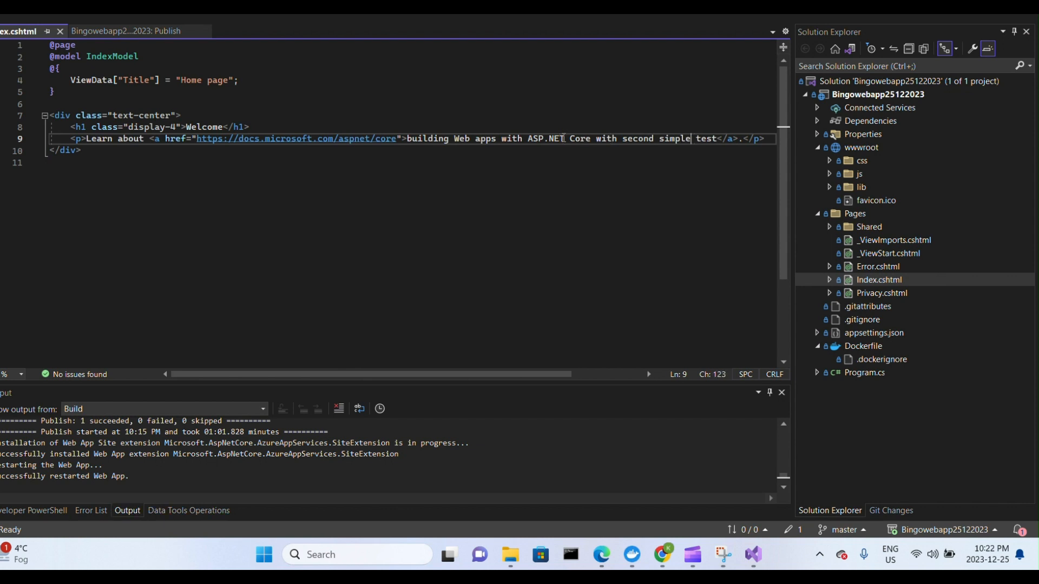
{"action": "key", "text": "BackSpace"}
{"action": "key", "text": "BackSpace"}
{"action": "key", "text": "BackSpace"}
{"action": "key", "text": "BackSpace"}
{"action": "key", "text": "BackSpace"}
{"action": "key", "text": "BackSpace"}
{"action": "key", "text": "BackSpace"}
{"action": "key", "text": "BackSpace"}
{"action": "key", "text": "BackSpace"}
{"action": "key", "text": "BackSpace"}
{"action": "key", "text": "BackSpace"}
{"action": "key", "text": "BackSpace"}
{"action": "key", "text": "BackSpace"}
{"action": "type", "text": "a"}
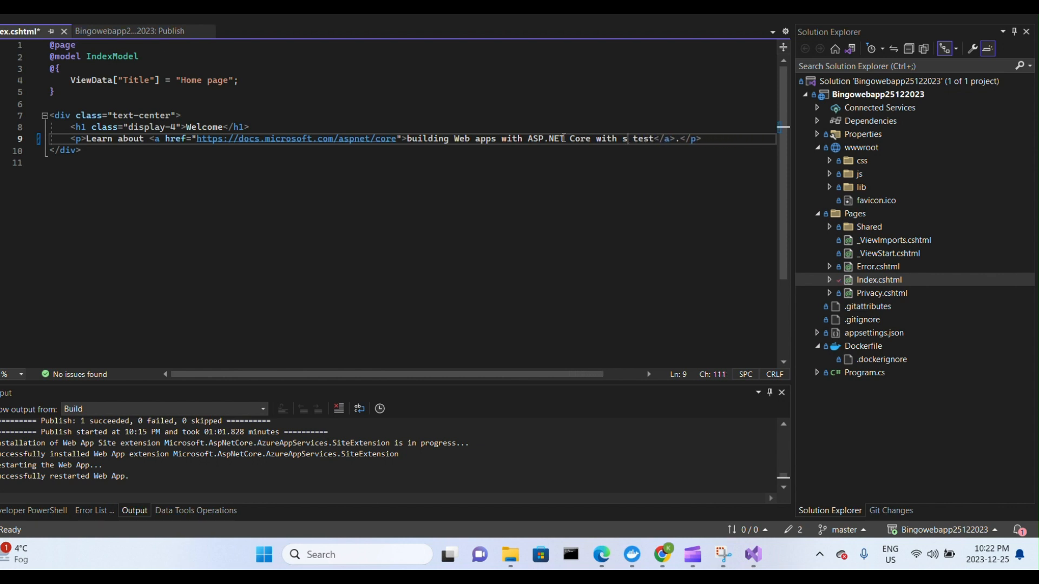
{"action": "type", "text": " final"}
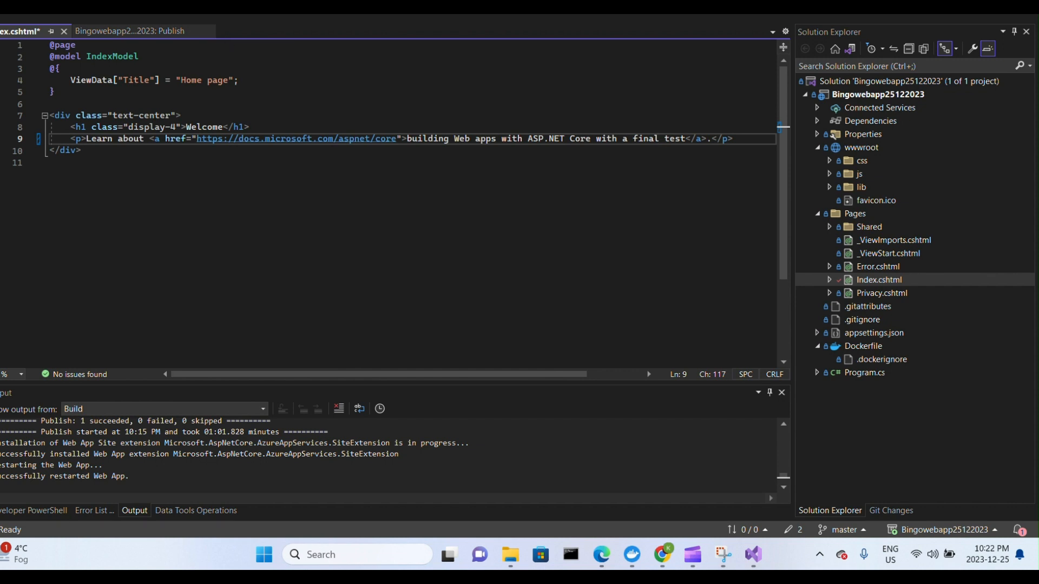
Save Index.cshtml and build the Bingowebapp25122023 project
{"action": "key", "text": "ctrl+s"}
{"action": "left_click", "coordinate": [103, 13]}
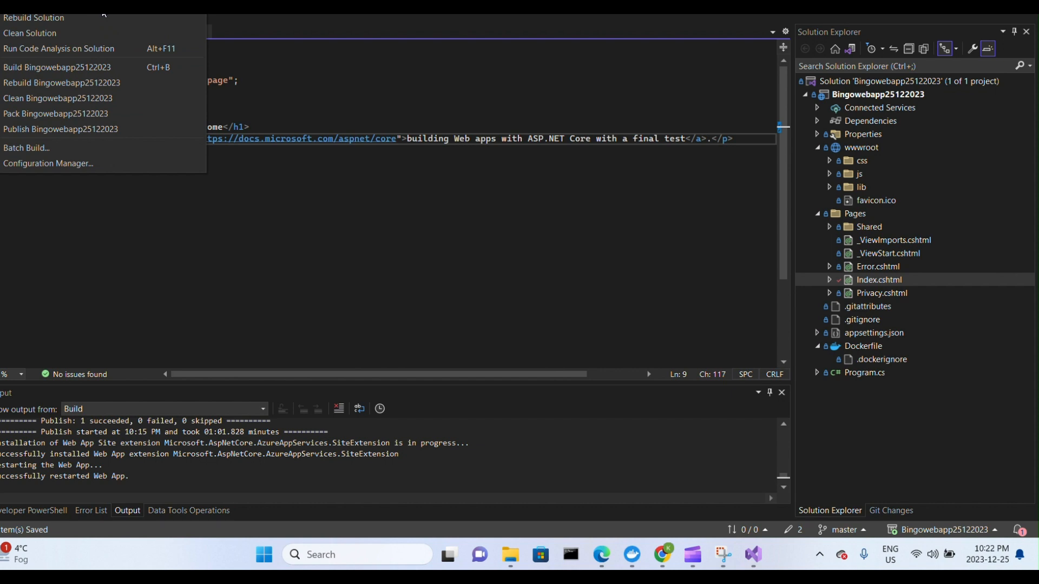
{"action": "left_click", "coordinate": [103, 67]}
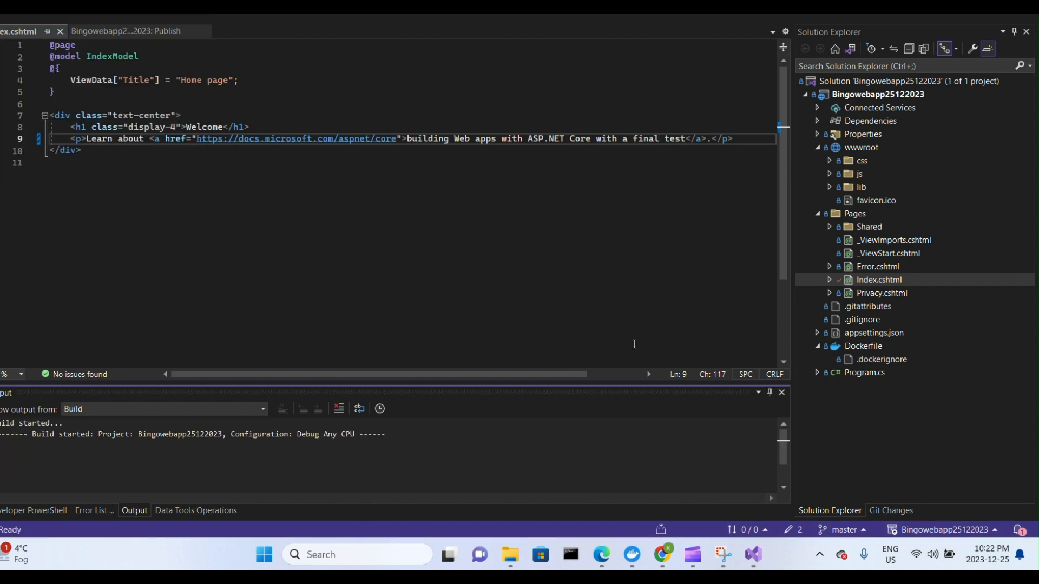
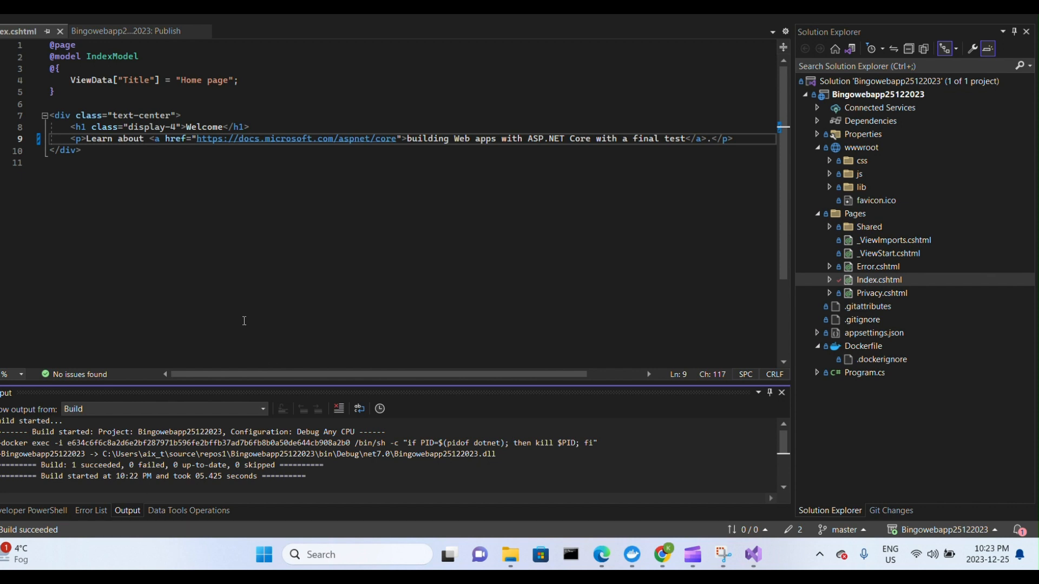
Run the web app locally, check the reworded home page in the browser, and end the session
{"action": "left_click", "coordinate": [305, 14]}
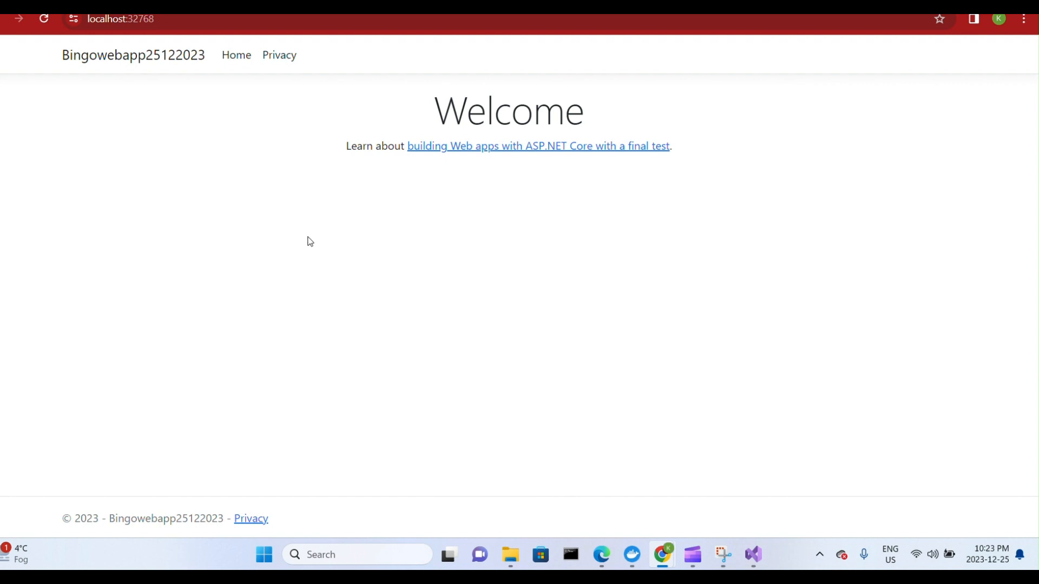
{"action": "left_click", "coordinate": [1024, 3]}
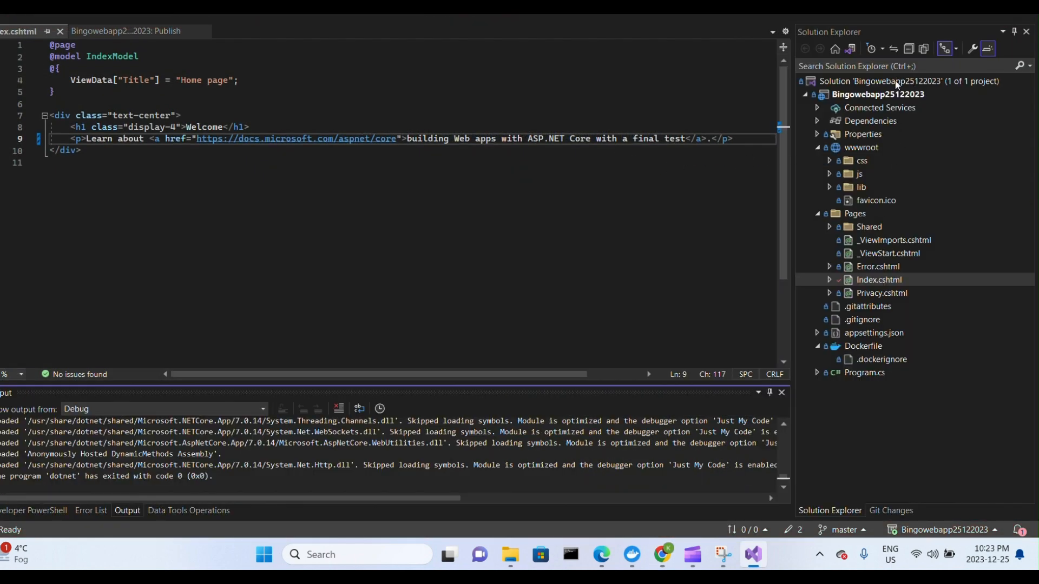
Commit all Git changes with the message "This is a final test code changes" and sync the master branch with the remote
{"action": "left_click", "coordinate": [895, 80]}
{"action": "right_click", "coordinate": [894, 80]}
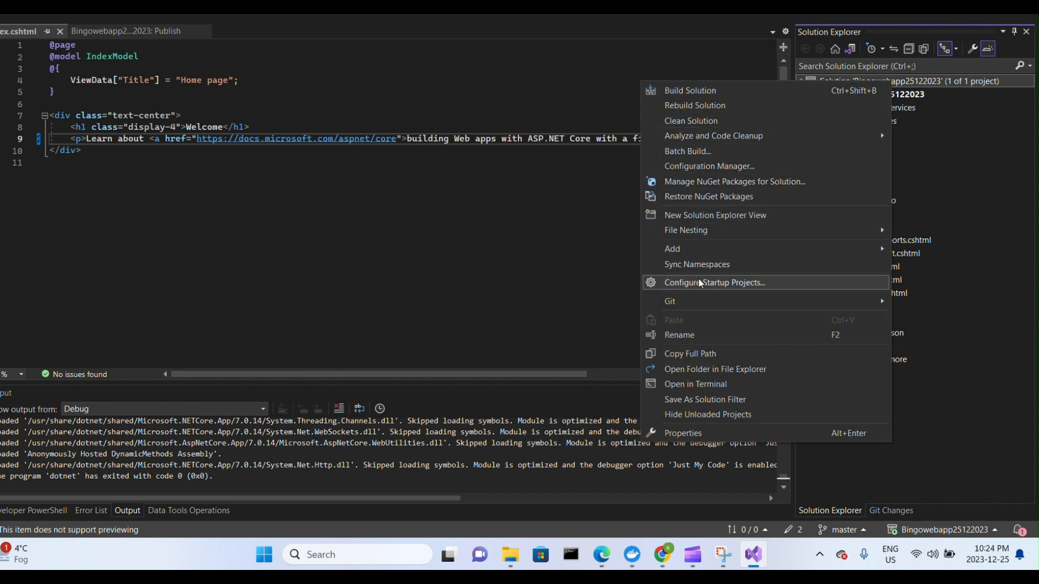
{"action": "mouse_move", "coordinate": [705, 302]}
{"action": "left_click", "coordinate": [546, 305]}
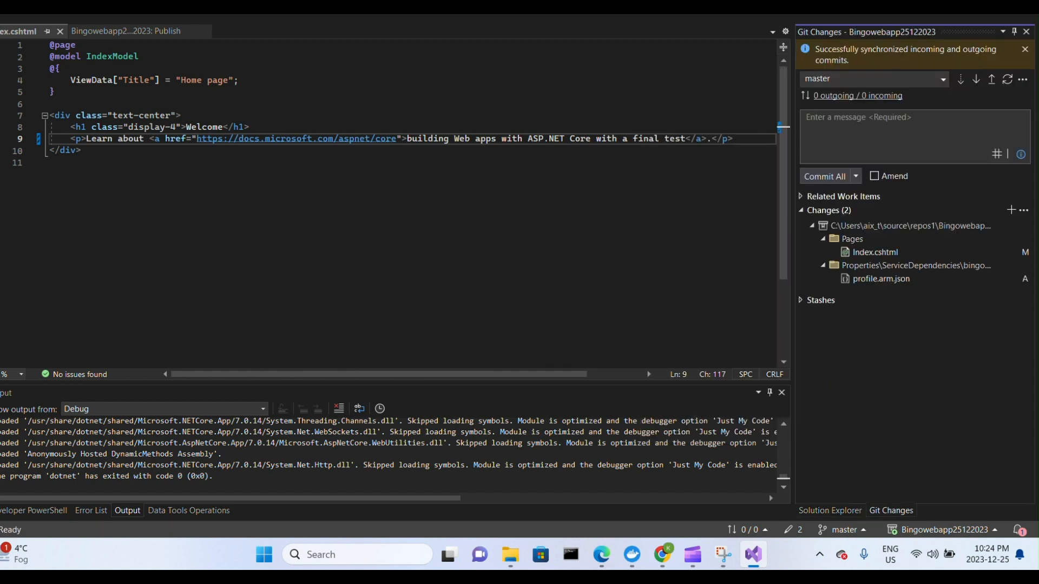
{"action": "type", "text": "This is a final test code changes"}
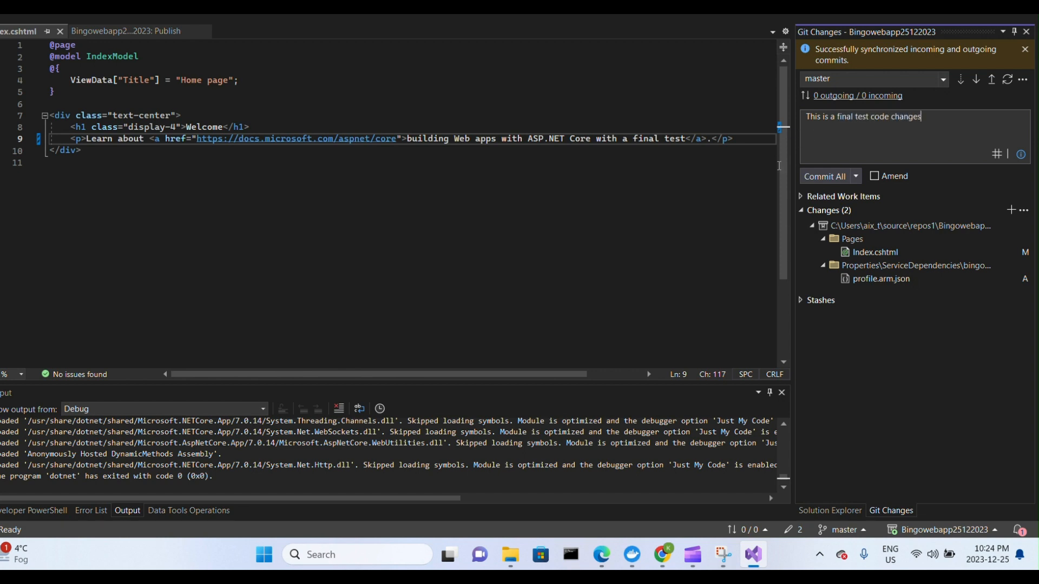
{"action": "left_click", "coordinate": [825, 177]}
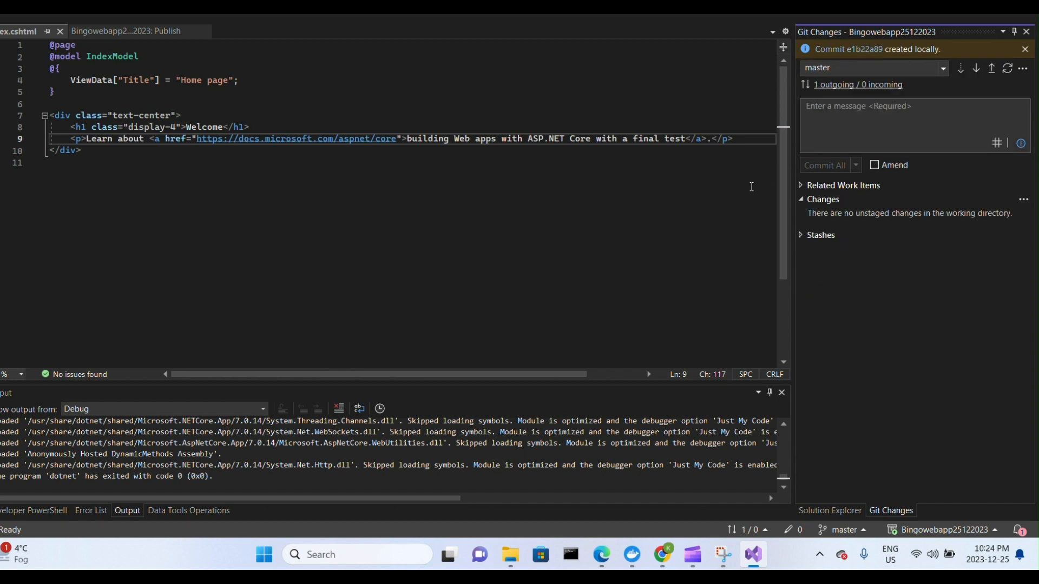
{"action": "left_click", "coordinate": [1007, 69]}
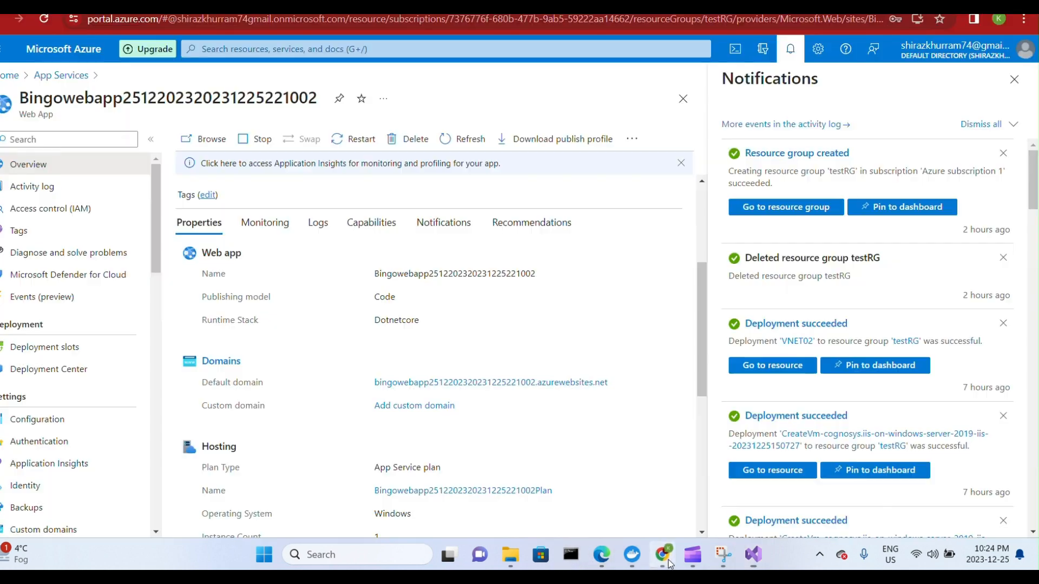
Switch to the browser and check the repository files of Project-bingo-25122023 in Azure DevOps for the new commit
{"action": "left_click", "coordinate": [663, 554]}
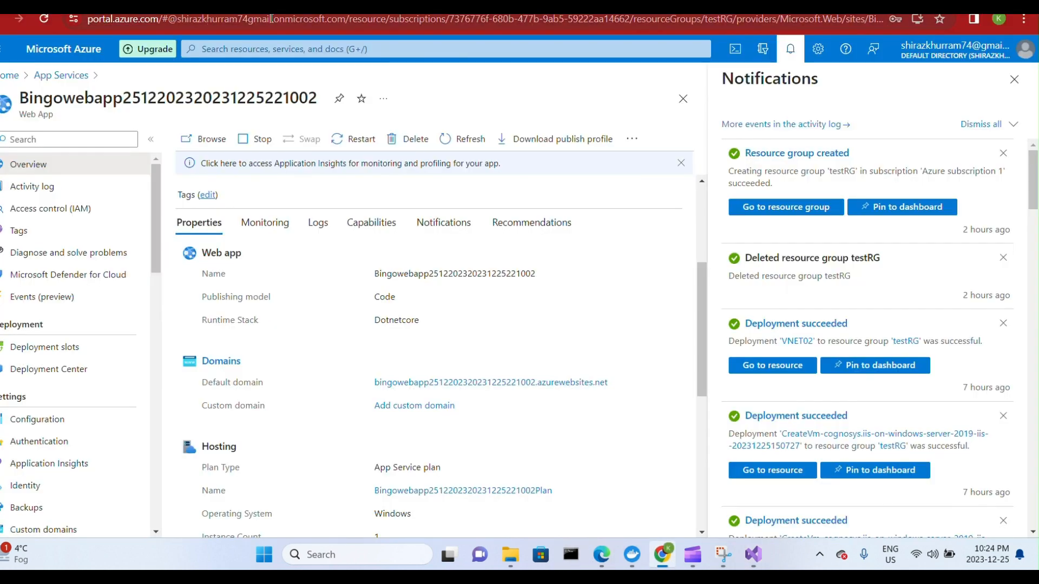
{"action": "key", "text": "ctrl+Tab"}
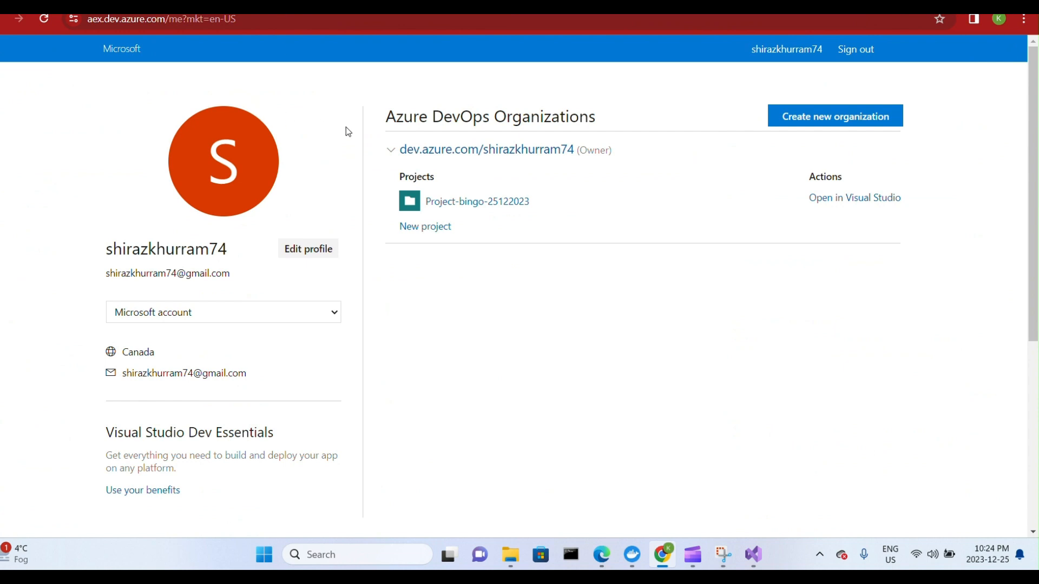
{"action": "left_click", "coordinate": [469, 205]}
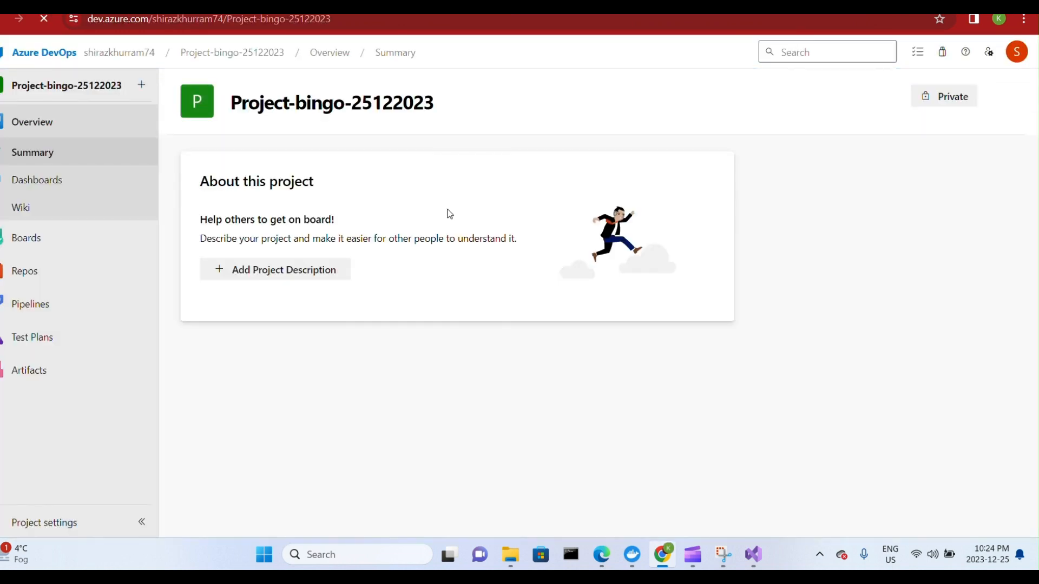
{"action": "left_click", "coordinate": [54, 270]}
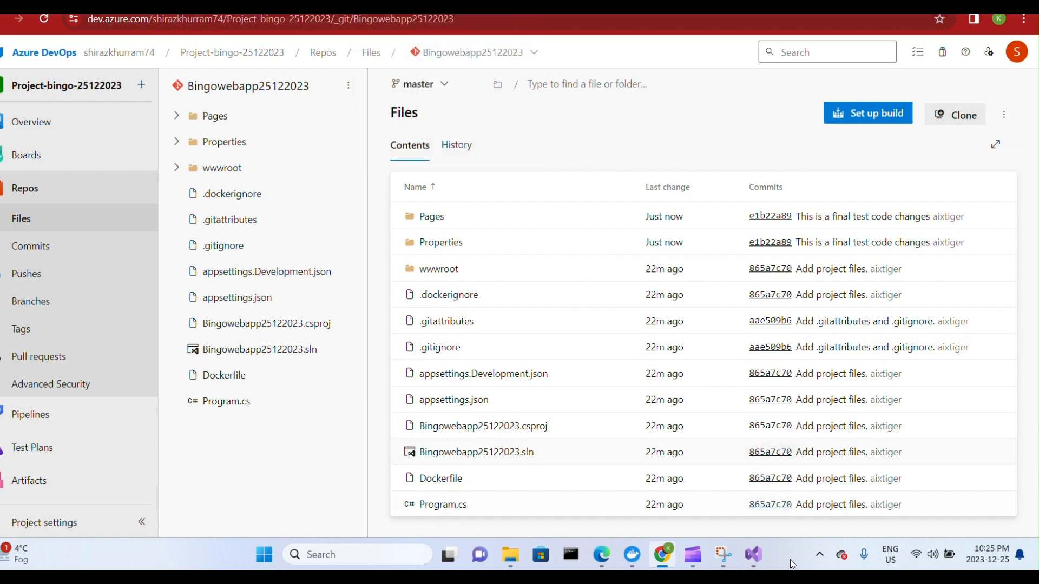
Switch back to Visual Studio and put the focus in the Index.cshtml editor
{"action": "left_click", "coordinate": [752, 555]}
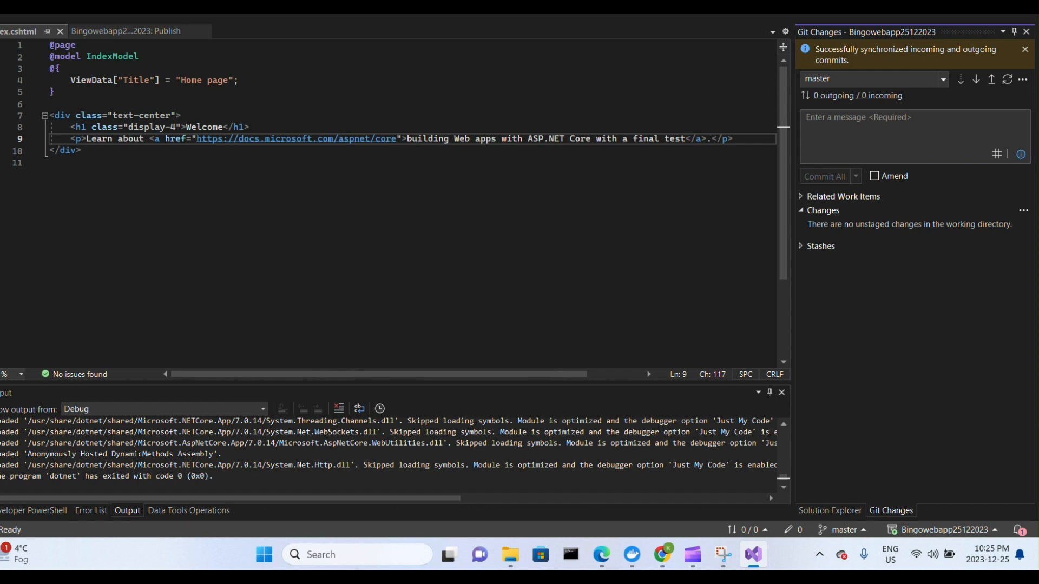
{"action": "left_click", "coordinate": [2, 3]}
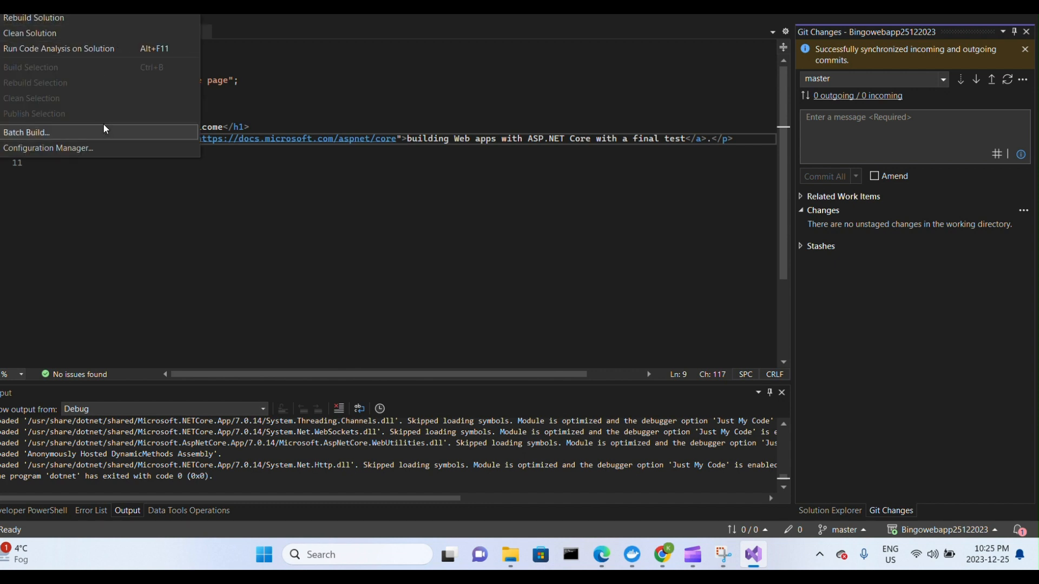
{"action": "left_click", "coordinate": [231, 197]}
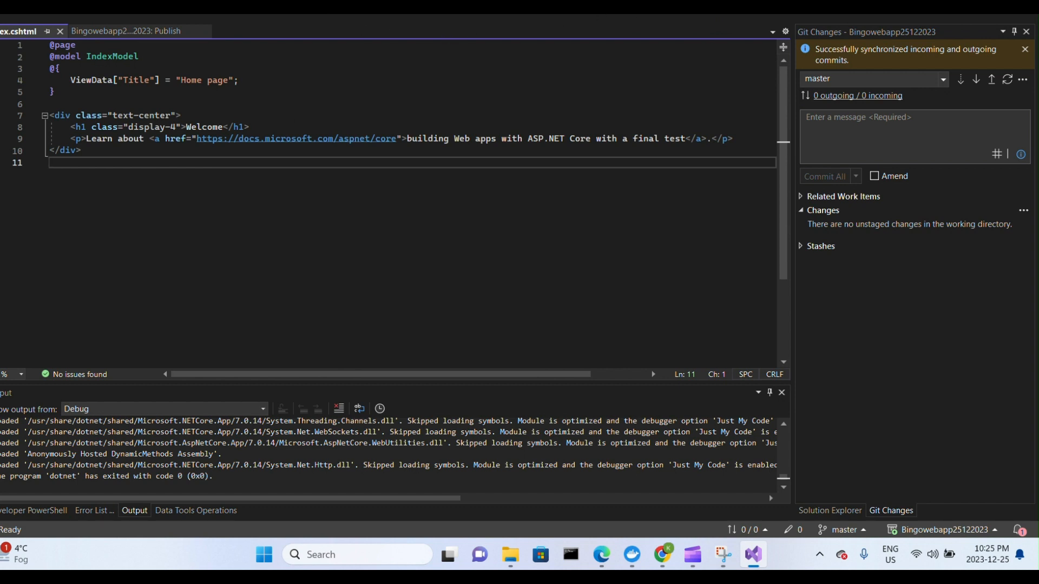
{"action": "left_click", "coordinate": [10, 0]}
{"action": "mouse_move", "coordinate": [0, 0]}
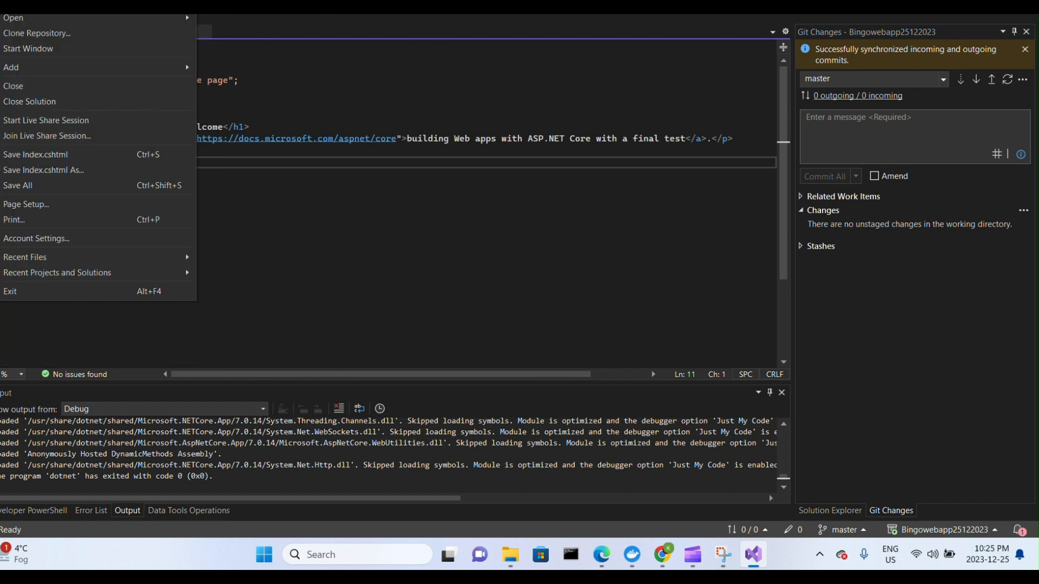
{"action": "mouse_move", "coordinate": [107, 1]}
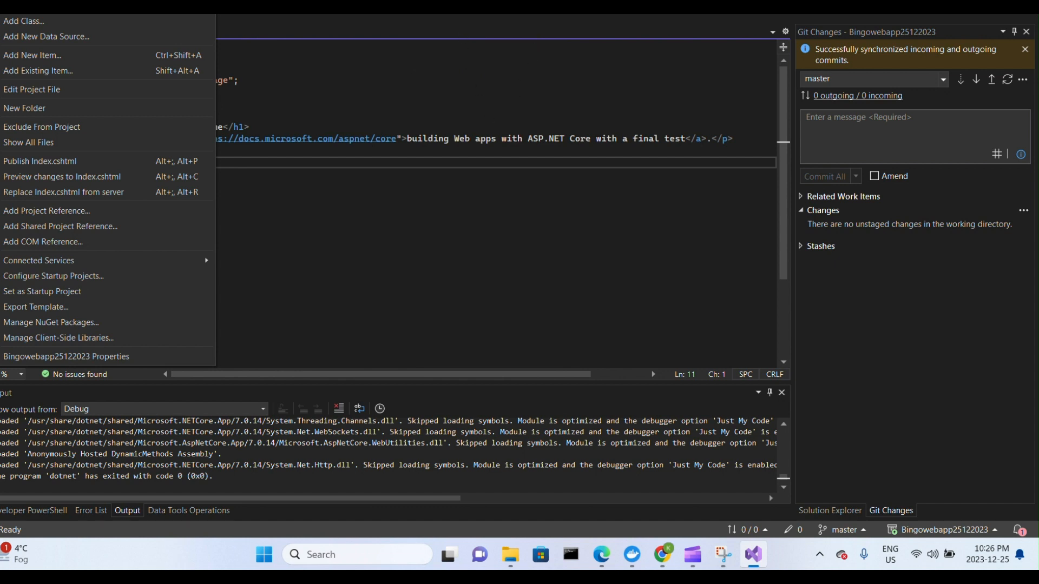
{"action": "left_click", "coordinate": [460, 5]}
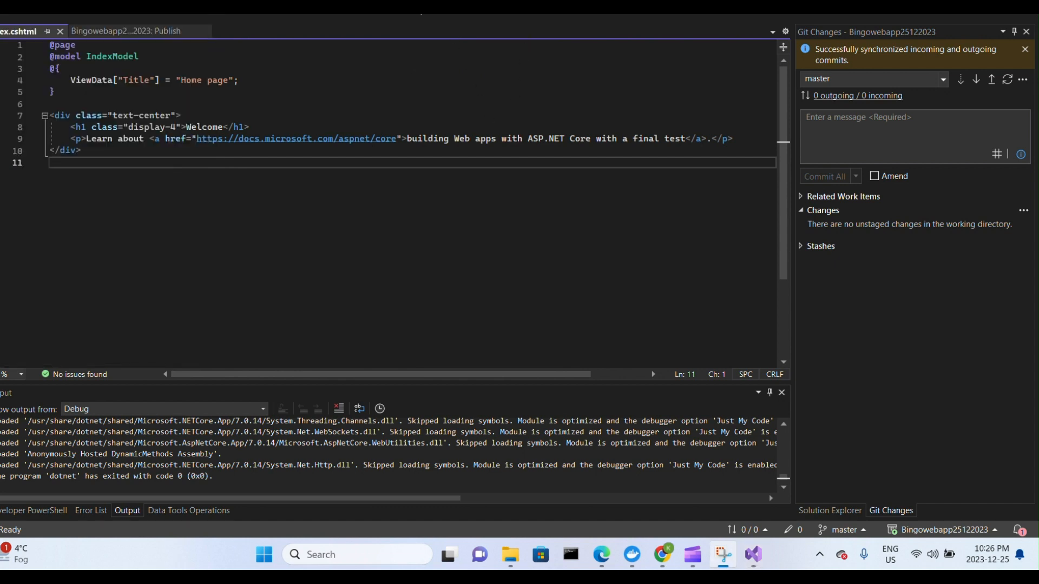
Publish the Bingowebapp25122023 project with the Staging Web Deploy profile and open the published staging site
{"action": "key", "text": "alt+b"}
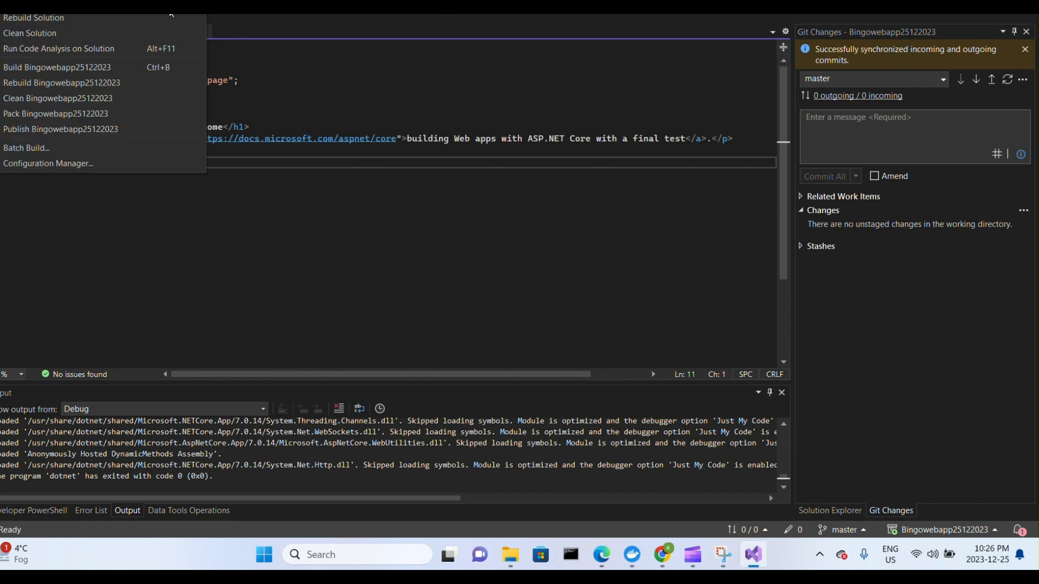
{"action": "left_click", "coordinate": [135, 128]}
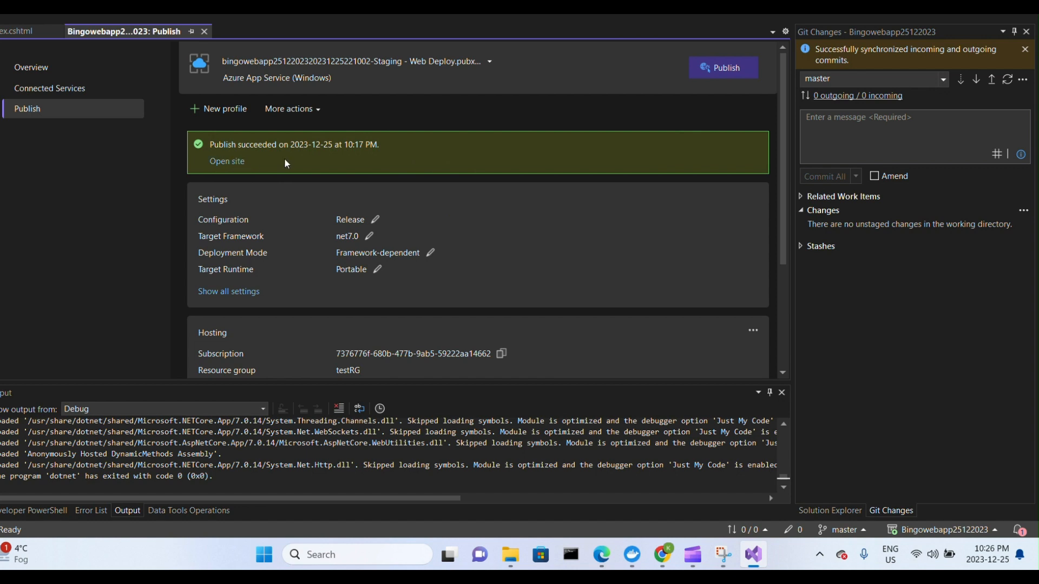
{"action": "left_click", "coordinate": [733, 71]}
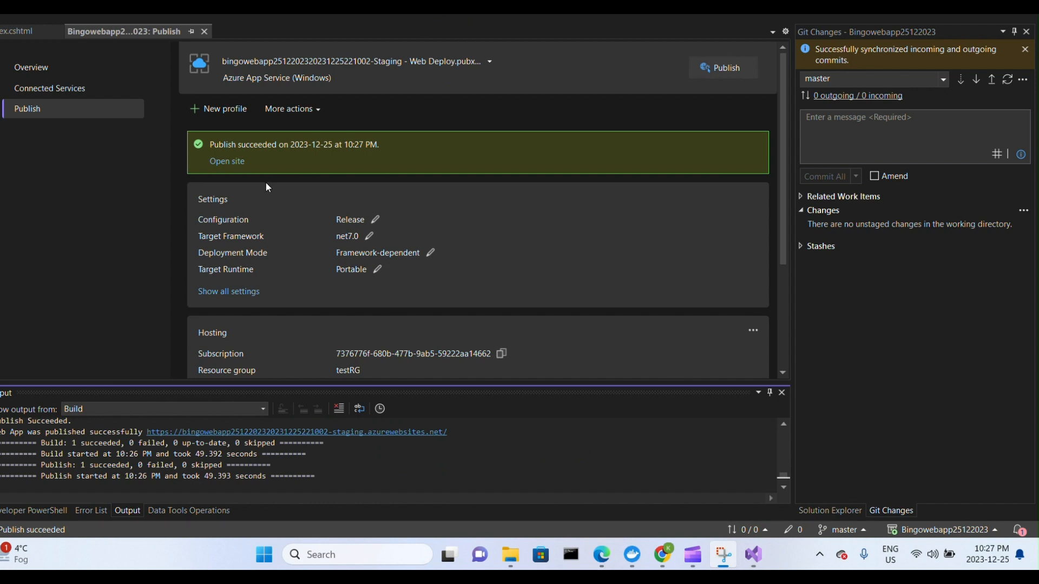
{"action": "left_click", "coordinate": [227, 161]}
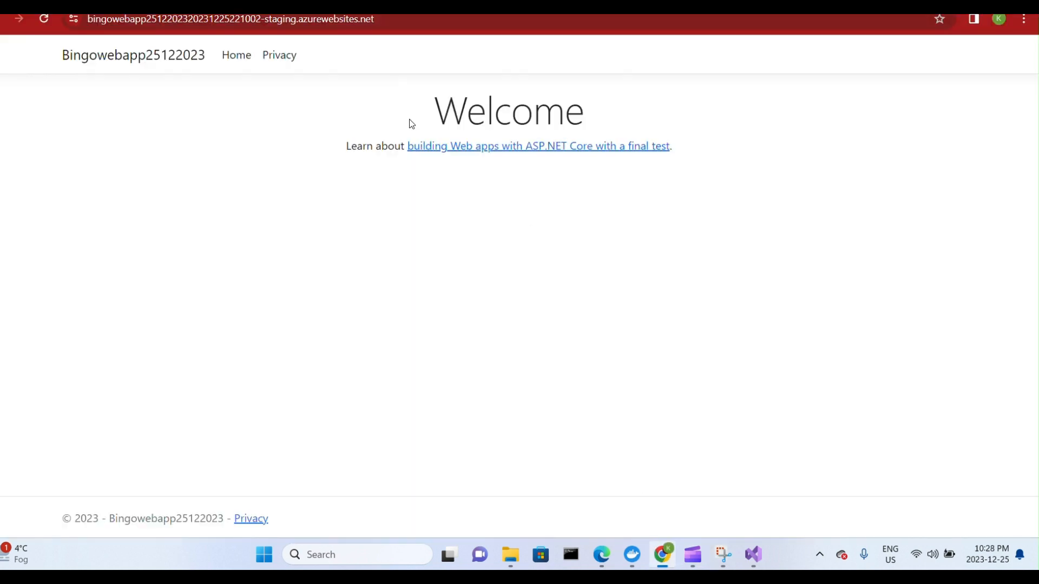
In the Azure portal, open the Staging deployment slot of the Bingowebapp App Service, browse its site, and return to the portal
{"action": "left_click", "coordinate": [56, 6]}
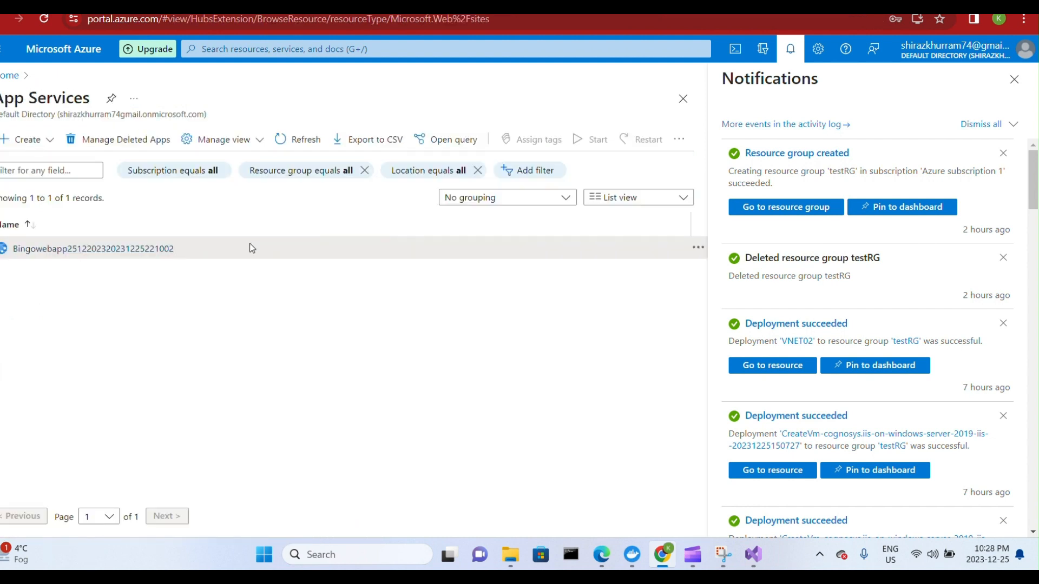
{"action": "left_click", "coordinate": [75, 250]}
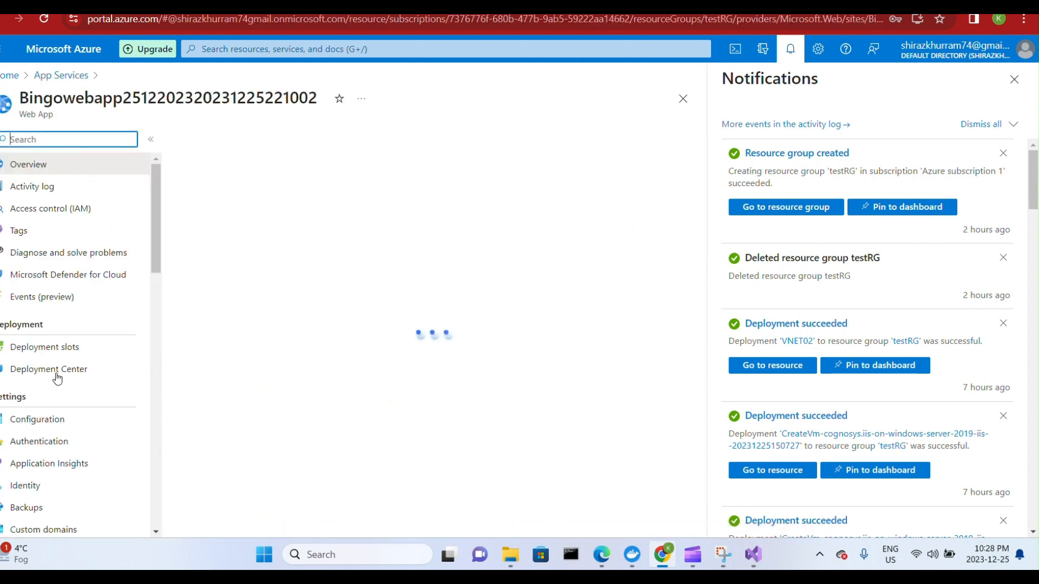
{"action": "left_click", "coordinate": [48, 346]}
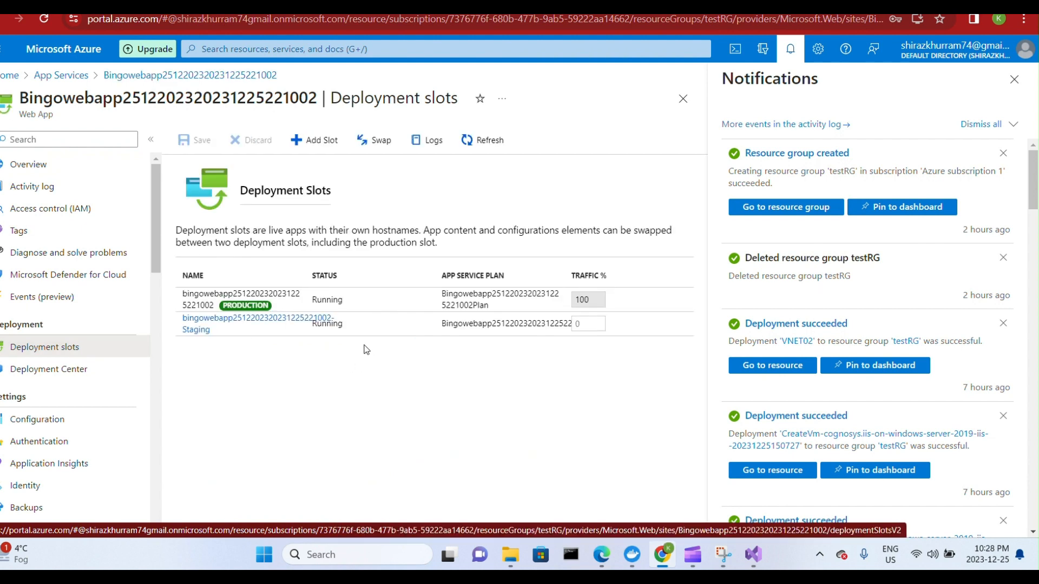
{"action": "left_click", "coordinate": [201, 330]}
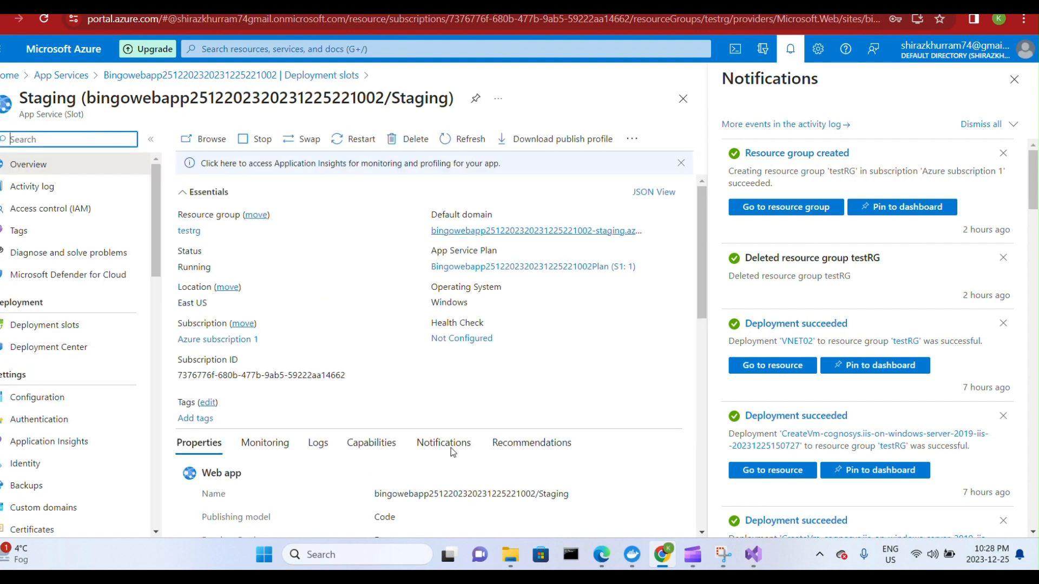
{"action": "mouse_move", "coordinate": [700, 295]}
{"action": "left_mouse_down"}
{"action": "mouse_move", "coordinate": [698, 336]}
{"action": "mouse_move", "coordinate": [699, 278]}
{"action": "left_mouse_up"}
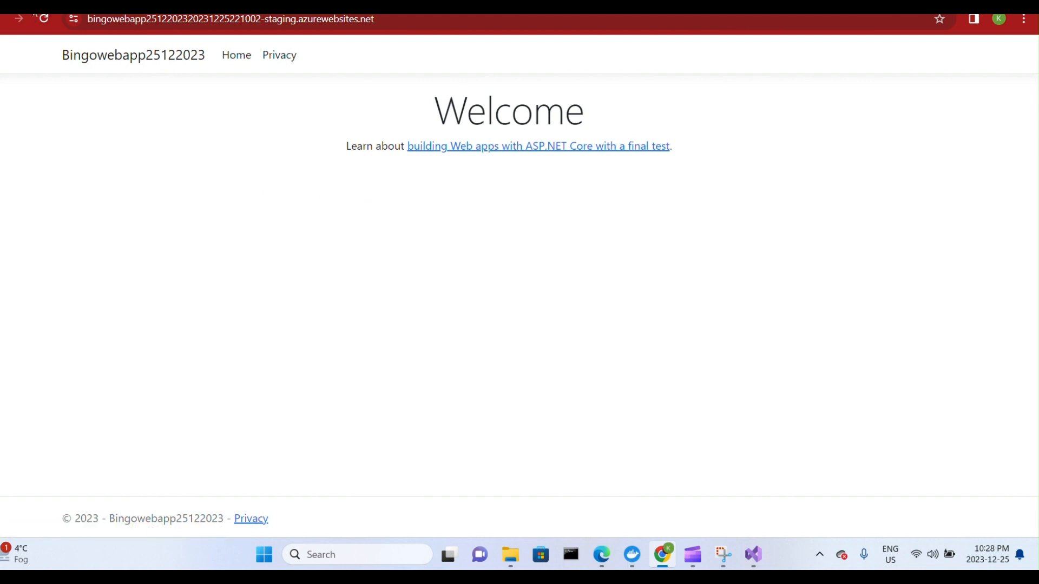
{"action": "left_click", "coordinate": [41, 7]}
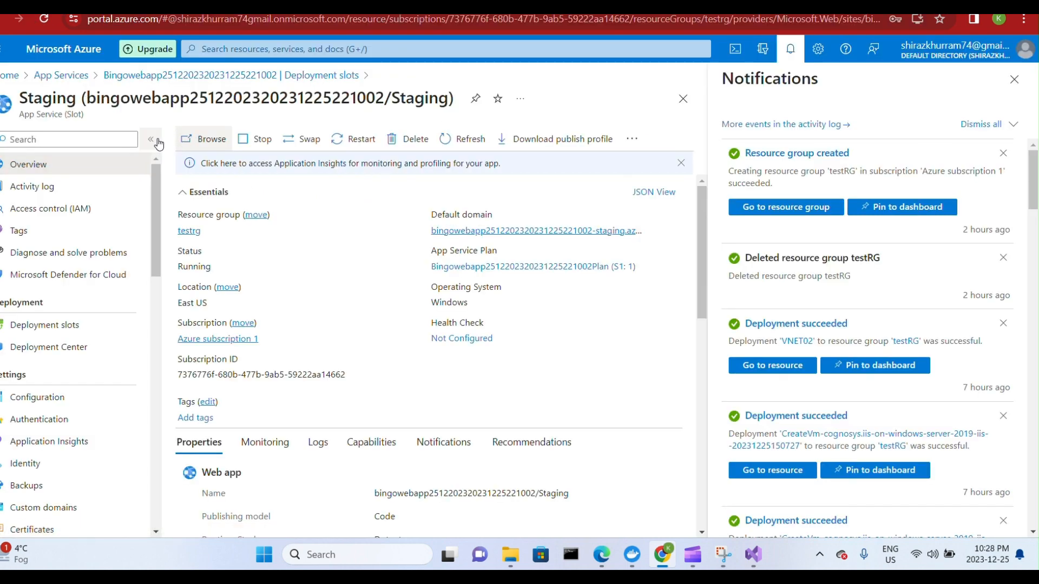
Go back to the main web app's overview, check the production site through its default domain, and return to the portal
{"action": "left_click", "coordinate": [211, 77]}
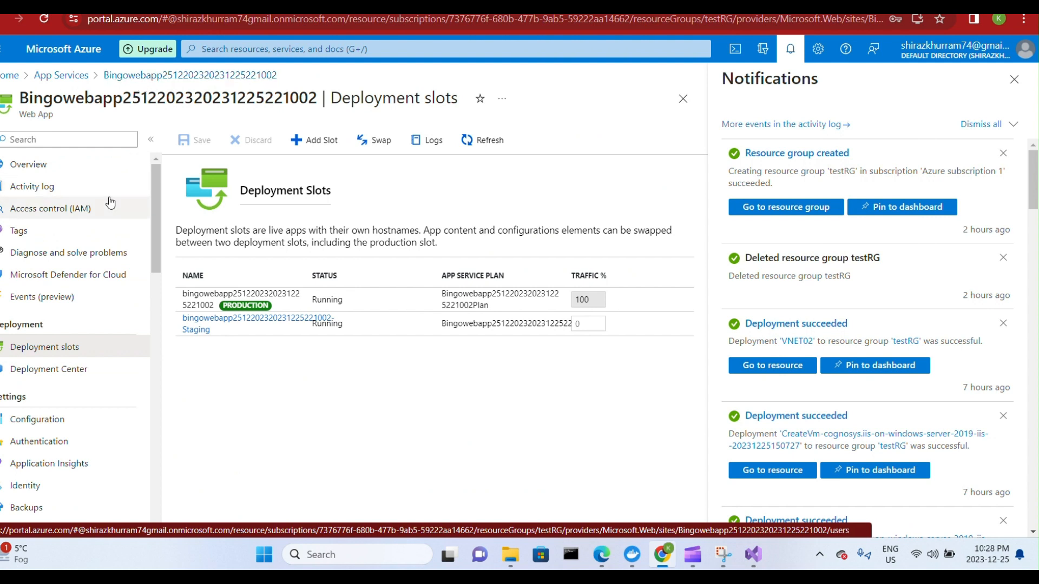
{"action": "left_click", "coordinate": [45, 165]}
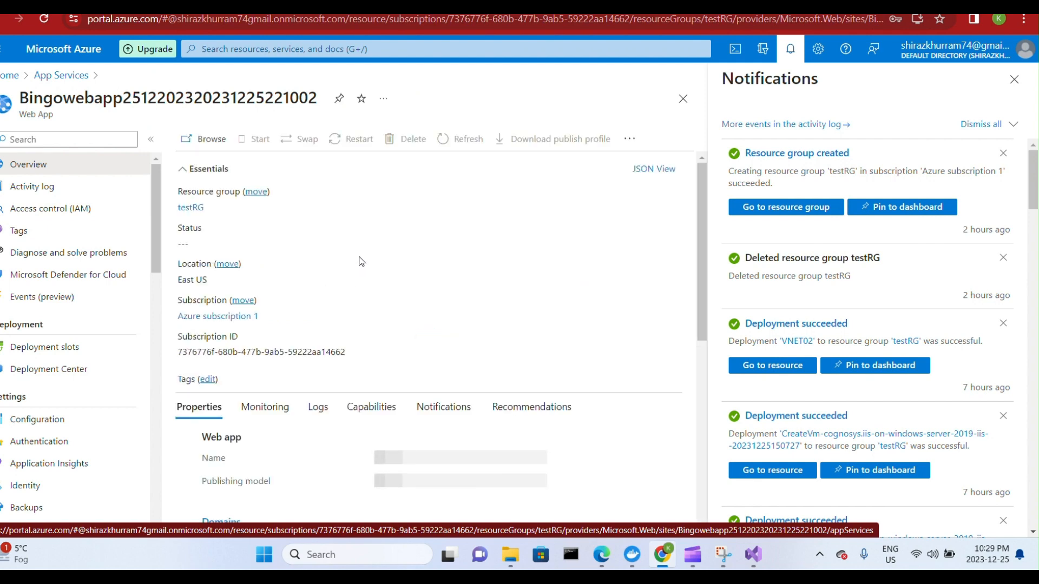
{"action": "scroll", "coordinate": [459, 282], "scroll_direction": "down", "scroll_amount": 6}
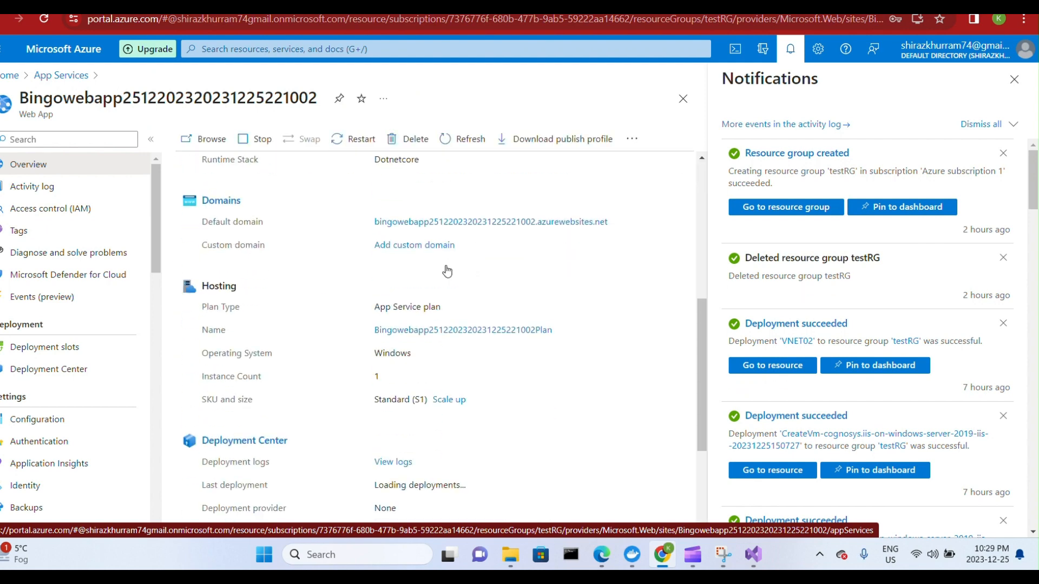
{"action": "left_click", "coordinate": [549, 249]}
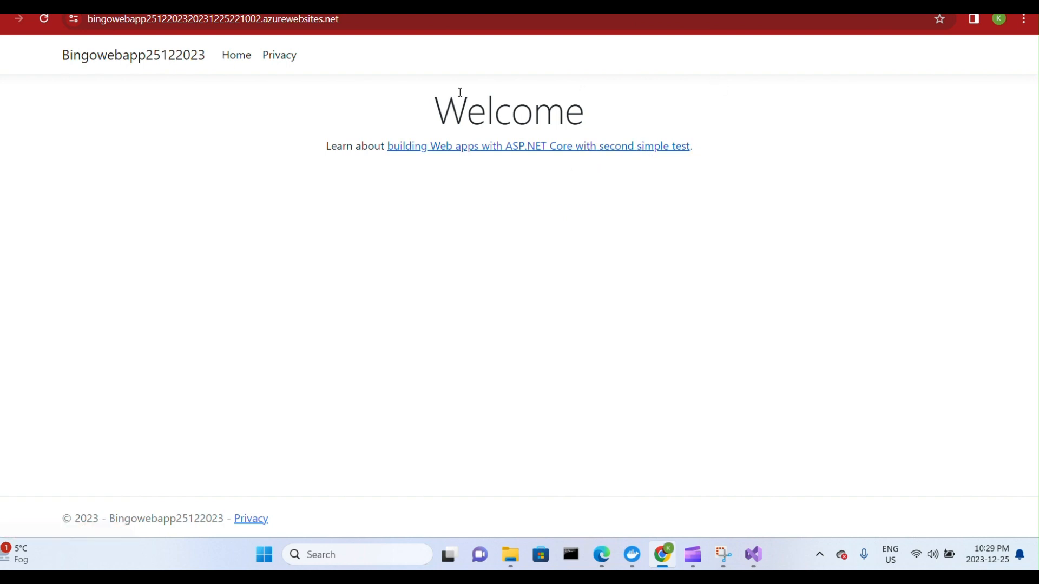
{"action": "left_click", "coordinate": [52, 6]}
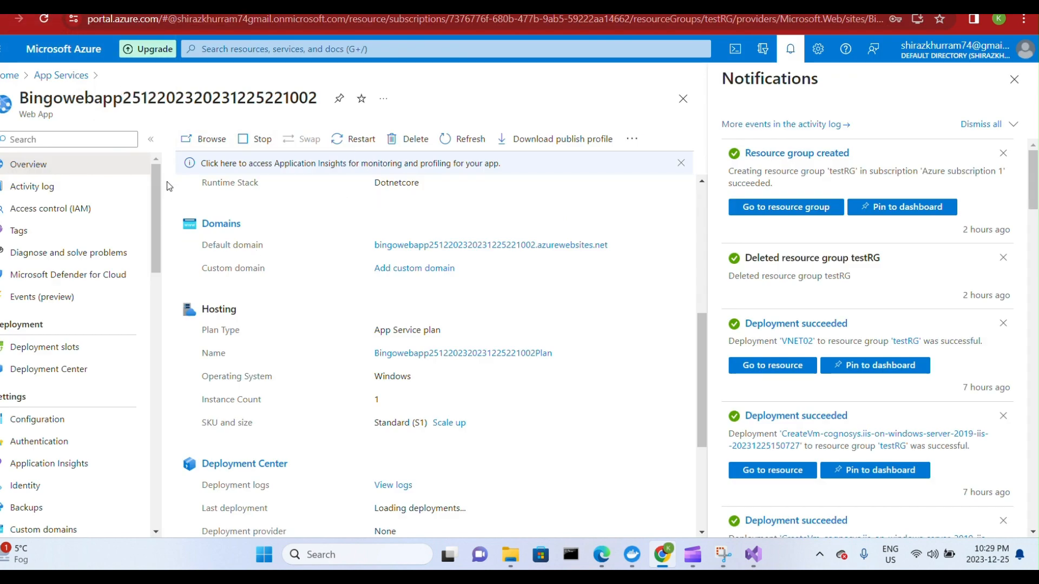
Swap the Staging slot as source with the production slot as target in the web app's deployment slots
{"action": "left_click", "coordinate": [19, 349]}
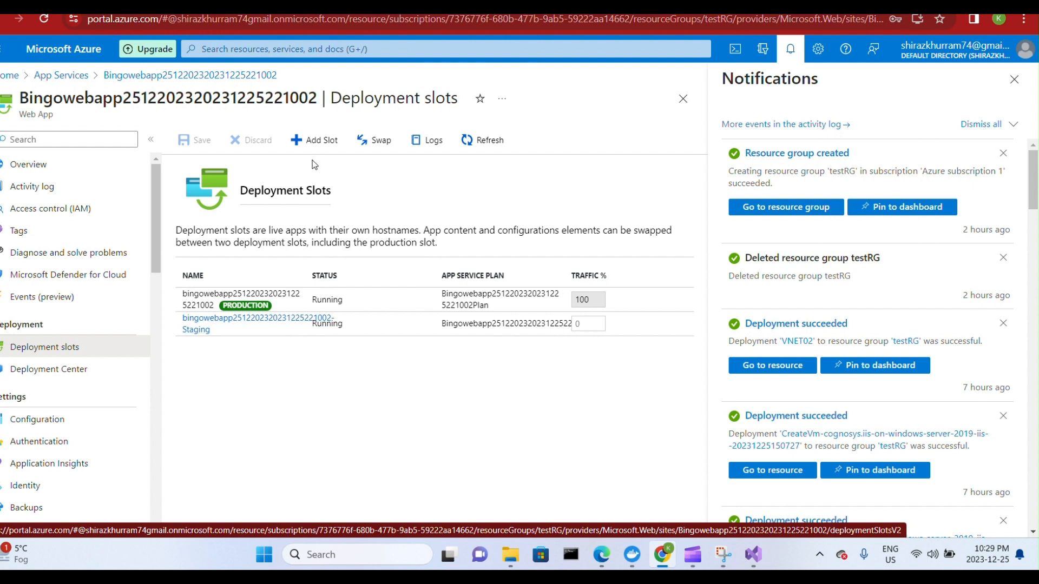
{"action": "left_click", "coordinate": [378, 138]}
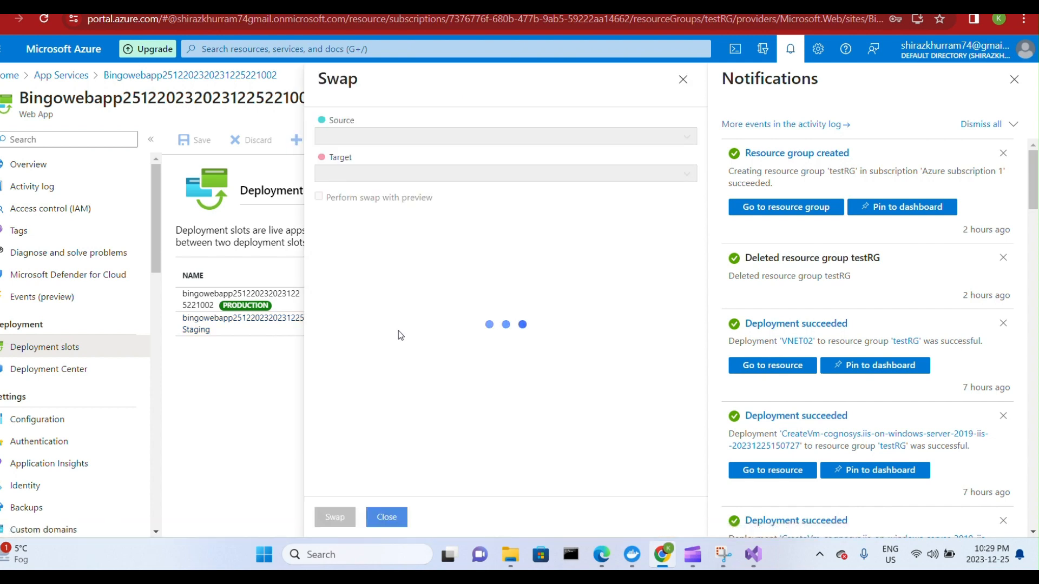
{"action": "left_click", "coordinate": [336, 518]}
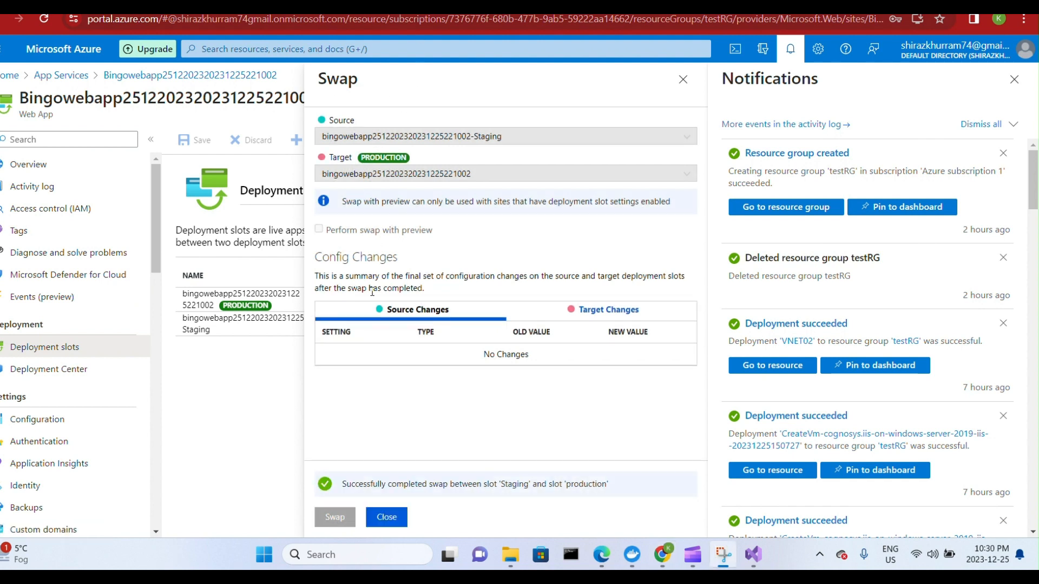
Close the slot swap and check the swapped production site through the default domain in the web app's overview, returning to the portal
{"action": "left_click", "coordinate": [386, 517]}
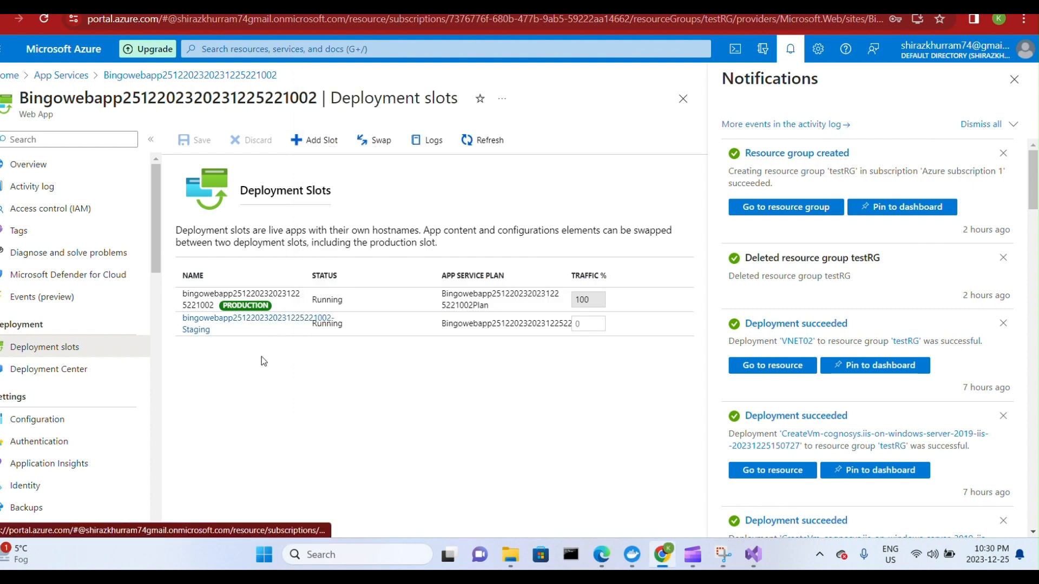
{"action": "left_click", "coordinate": [32, 164]}
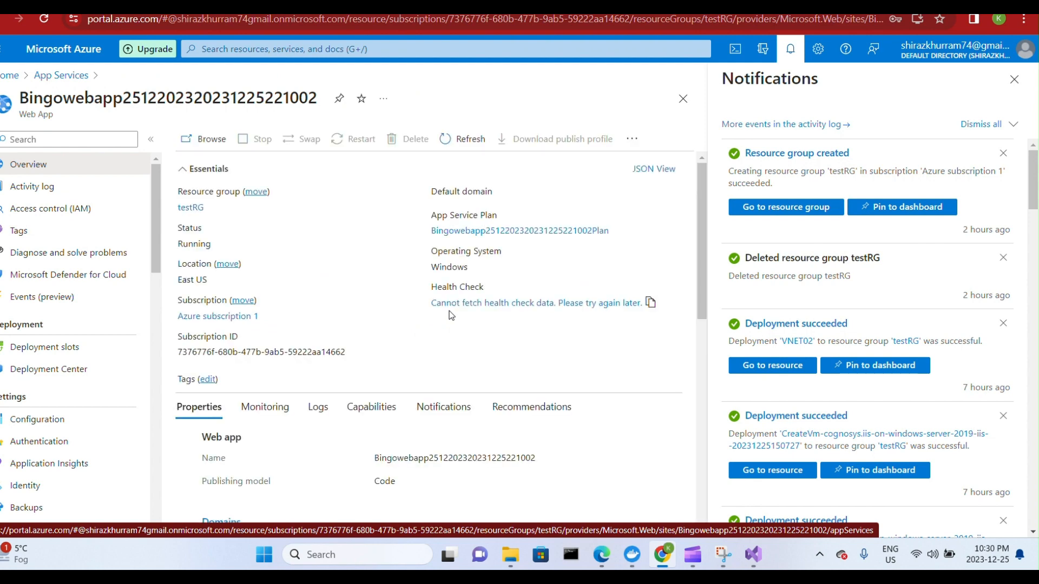
{"action": "scroll", "coordinate": [453, 325], "scroll_direction": "down", "scroll_amount": 5}
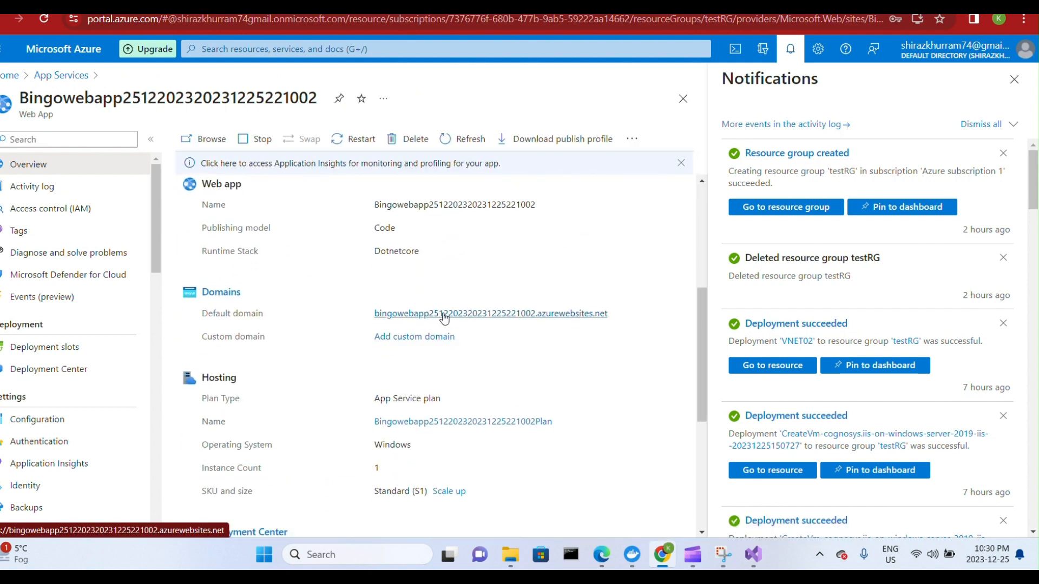
{"action": "left_click", "coordinate": [448, 314]}
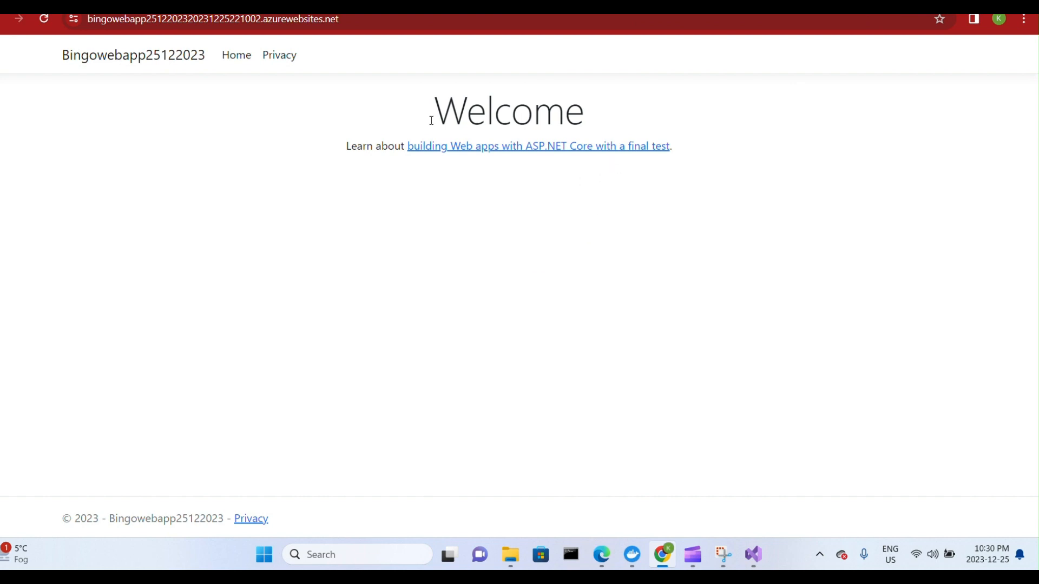
{"action": "left_click", "coordinate": [302, 6]}
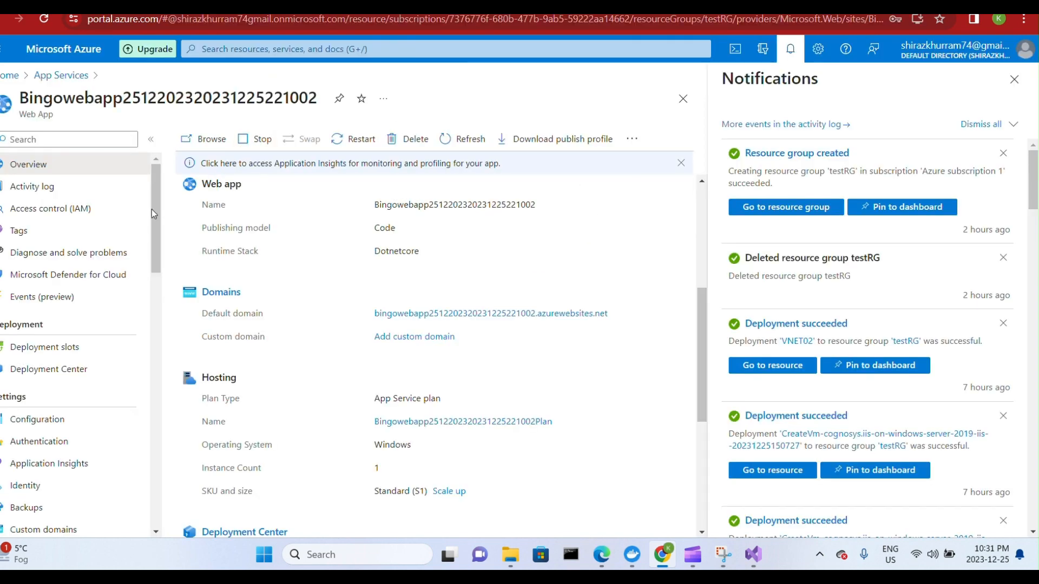
Open the Staging slot from the web app's deployment slots and browse its site to check the swapped content
{"action": "left_click", "coordinate": [64, 347]}
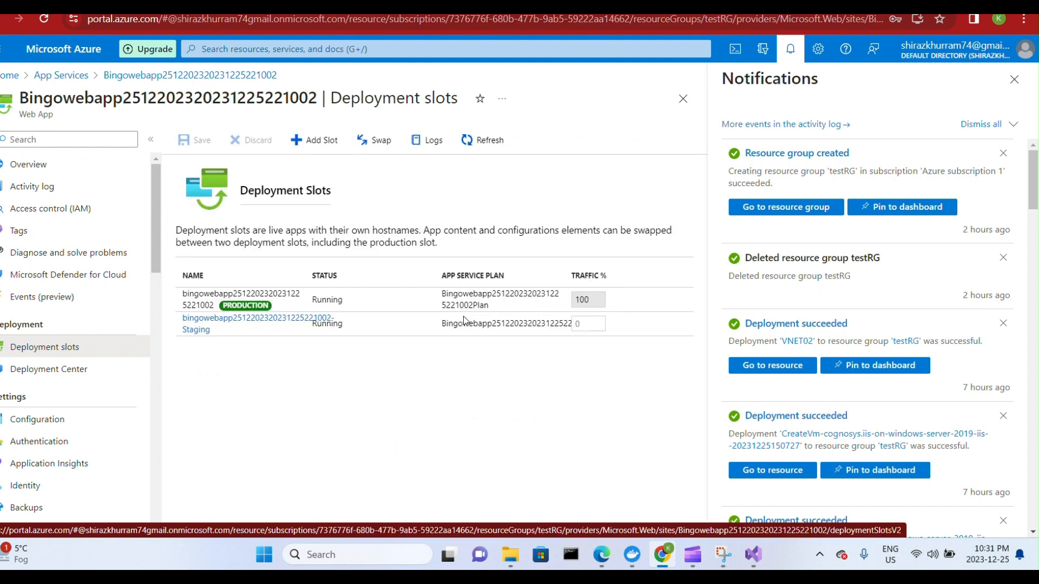
{"action": "left_click", "coordinate": [282, 323]}
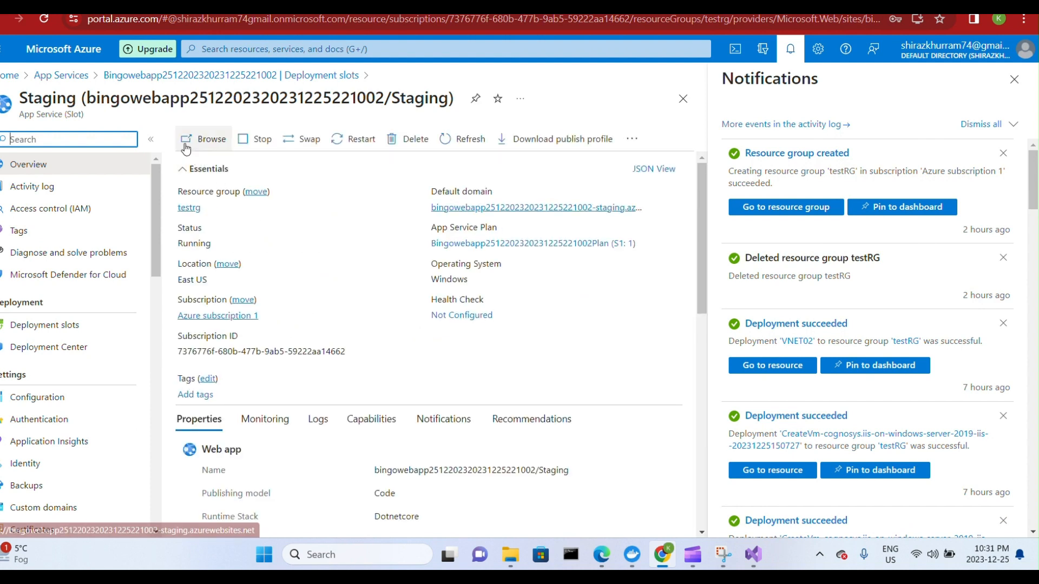
{"action": "left_click", "coordinate": [186, 149]}
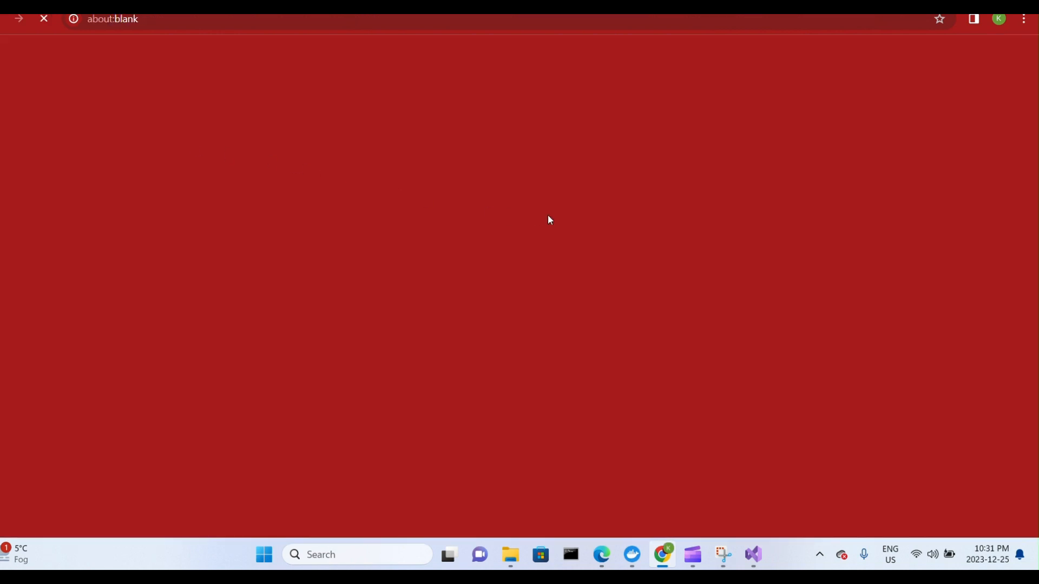